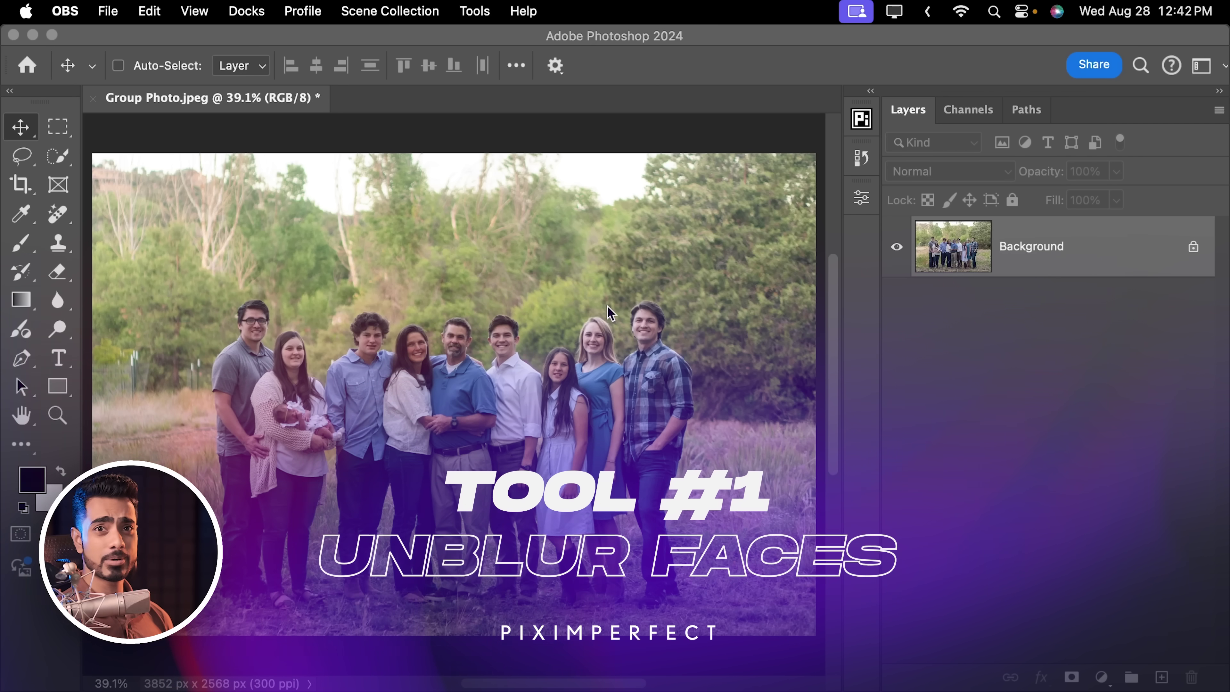
Select a square over the blonde woman's face and crop the group photo to it (296 × 296 px)
left_click(599, 333)
scroll(599, 332, "up", 5)
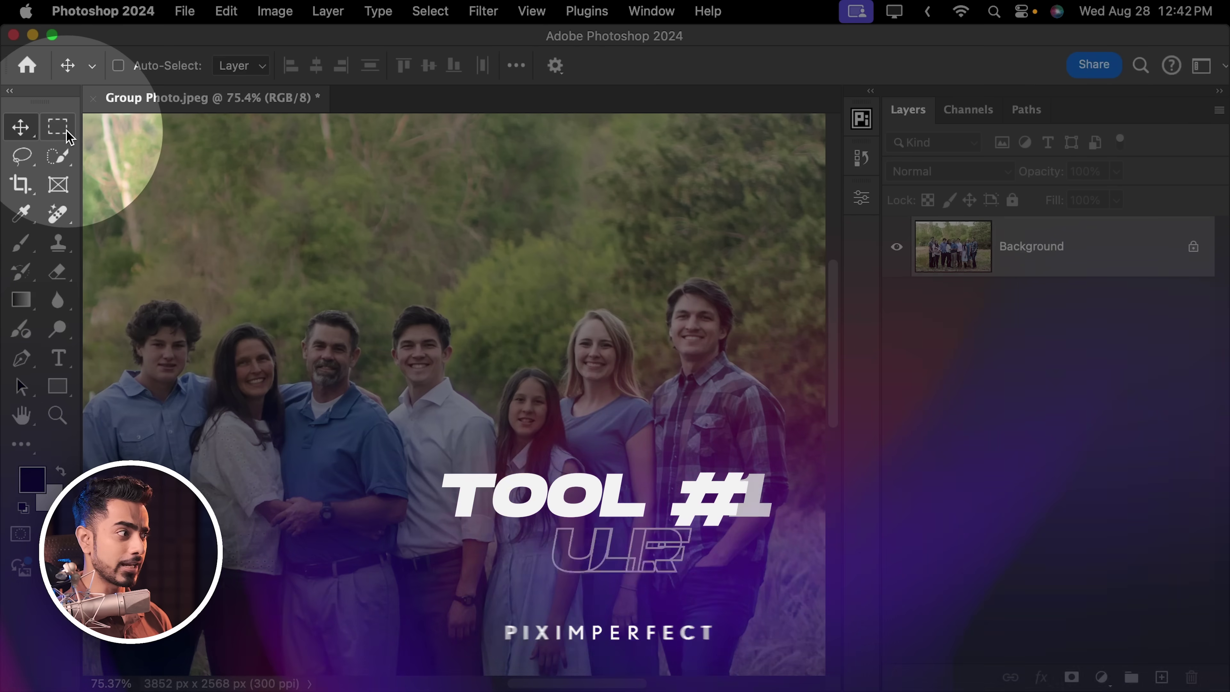
left_click(57, 127)
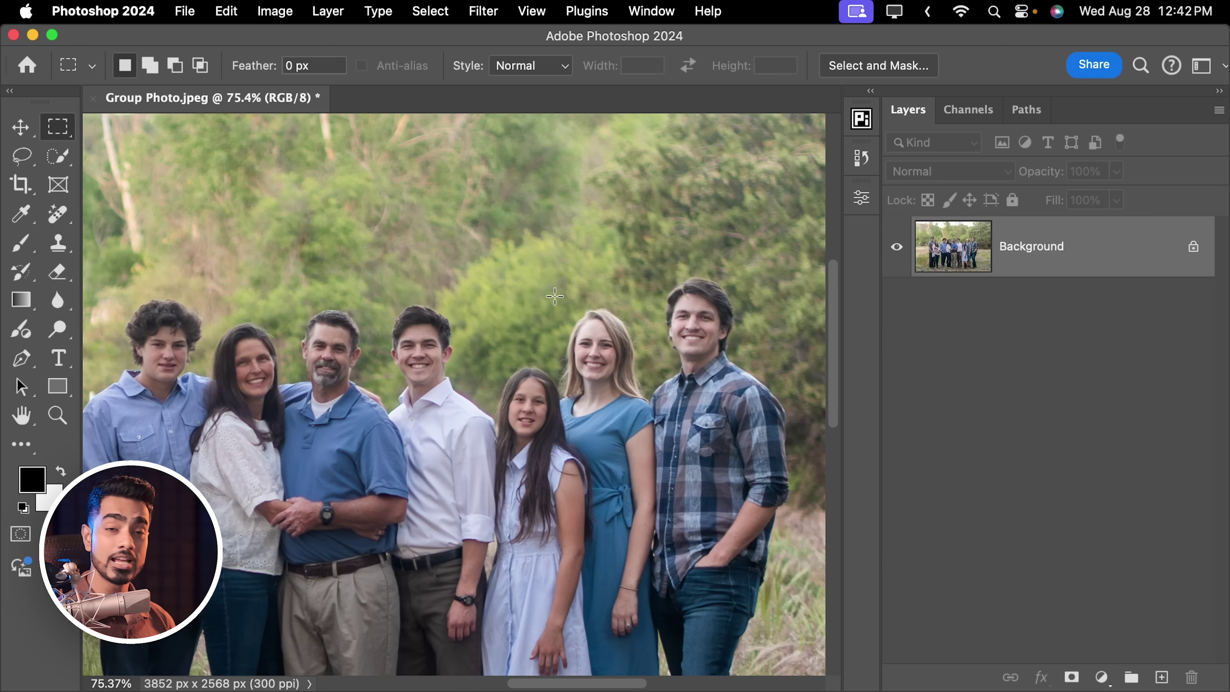
left_click_drag(545, 299, 651, 433)
key("c")
key("Return")
key("super+0")
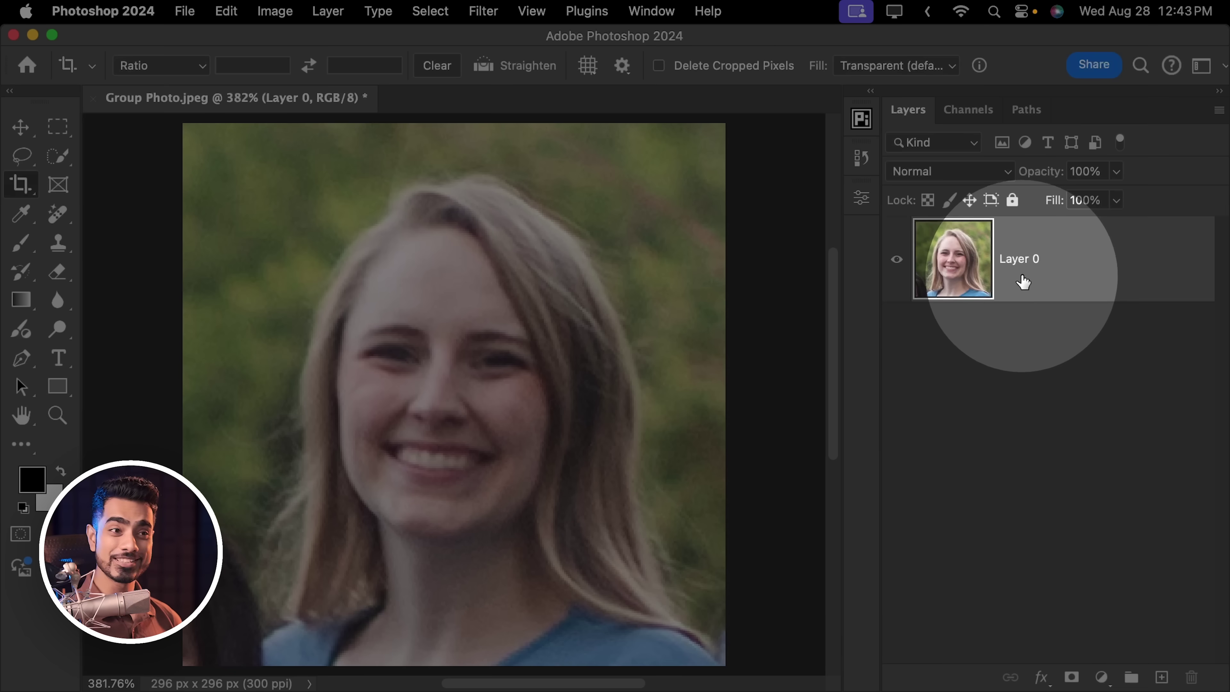
Duplicate the face layer and resize the image to 2000 × 2000 px with Automatic resampling
key("super+j")
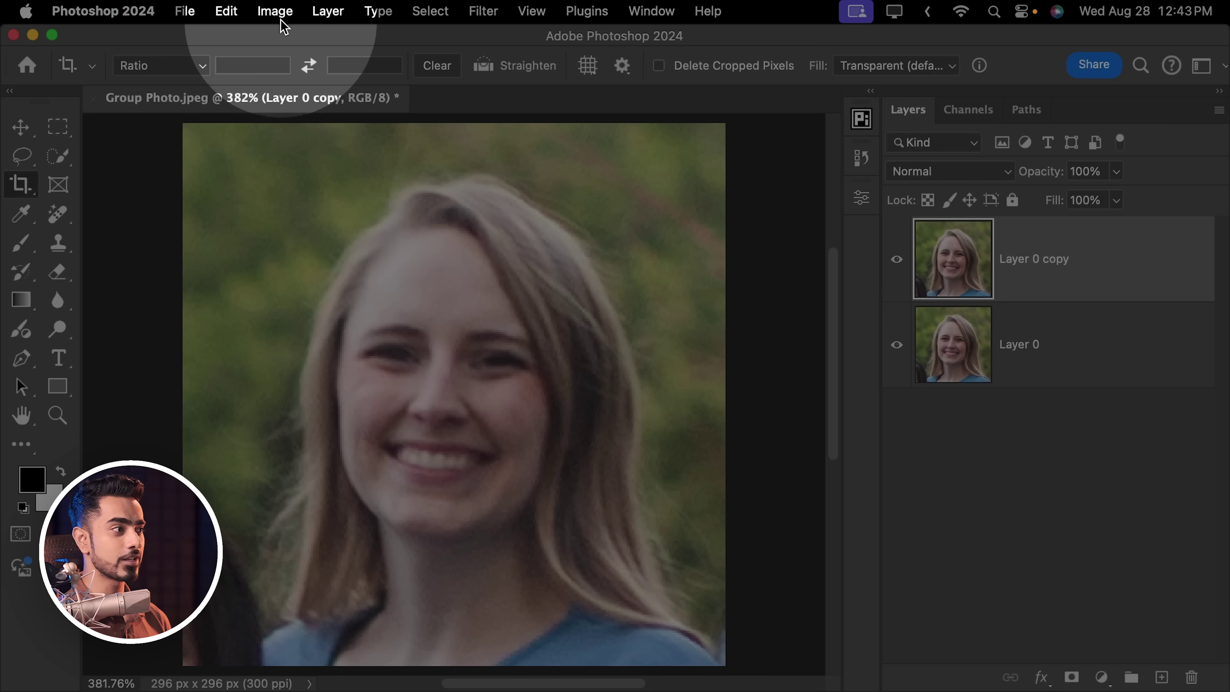
left_click(274, 11)
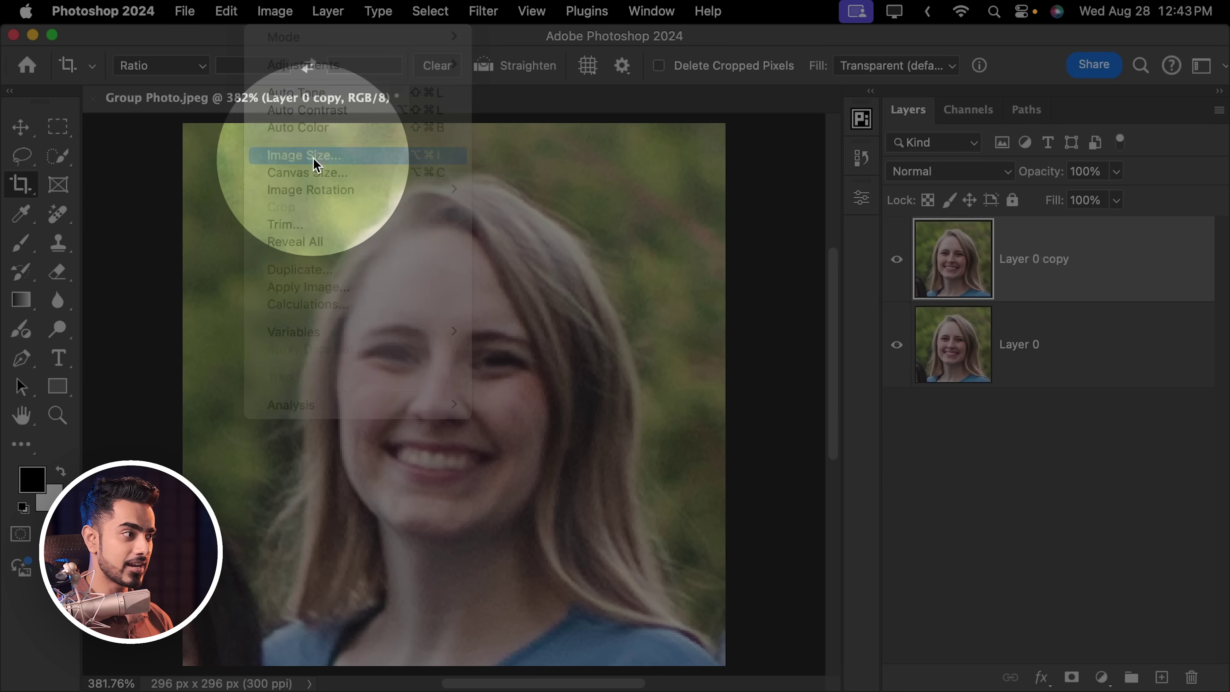
left_click(315, 155)
type("2000")
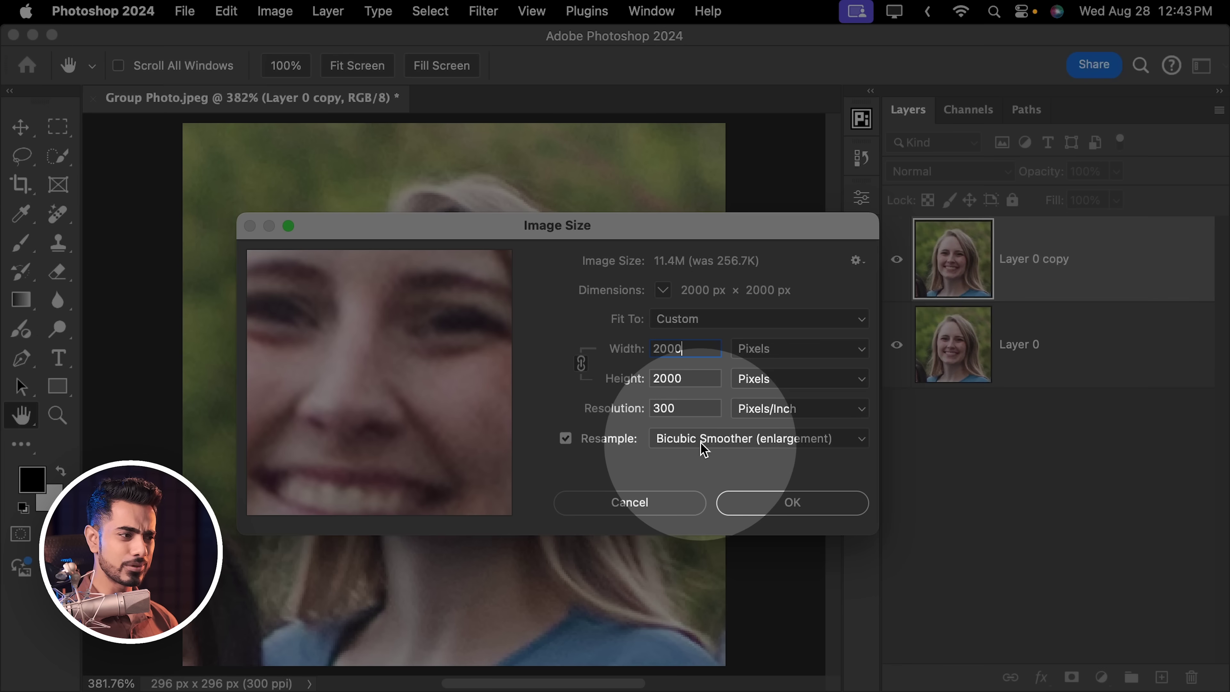
left_click(707, 438)
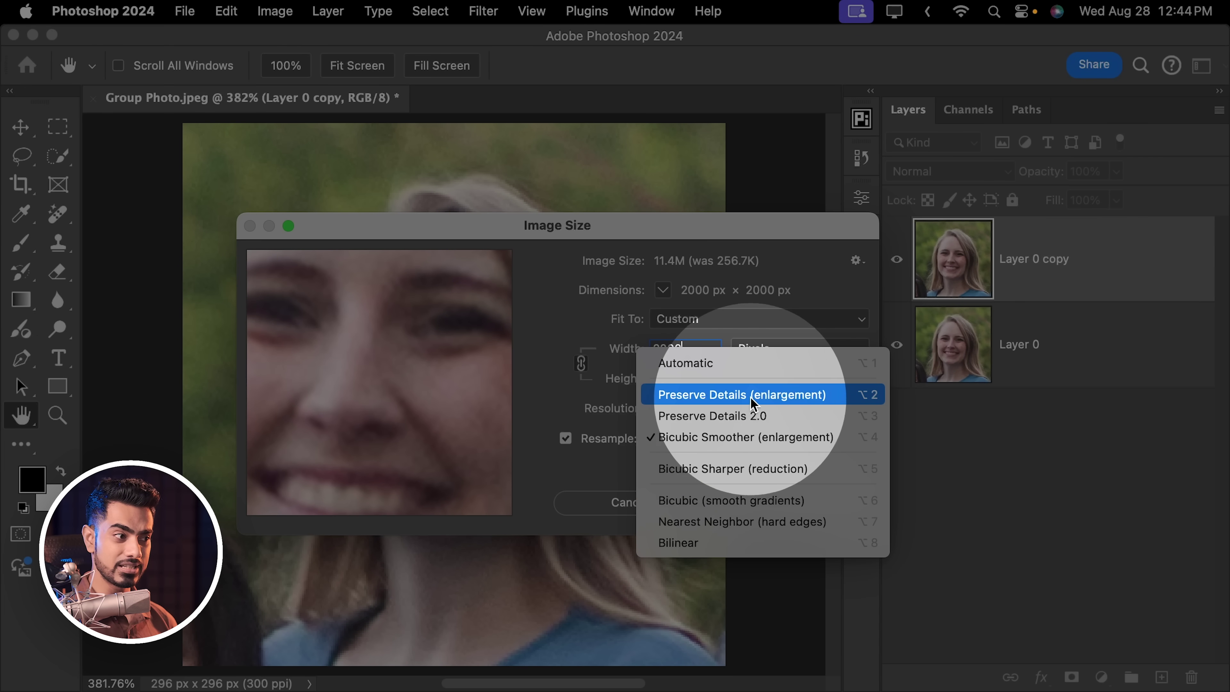
left_click(711, 370)
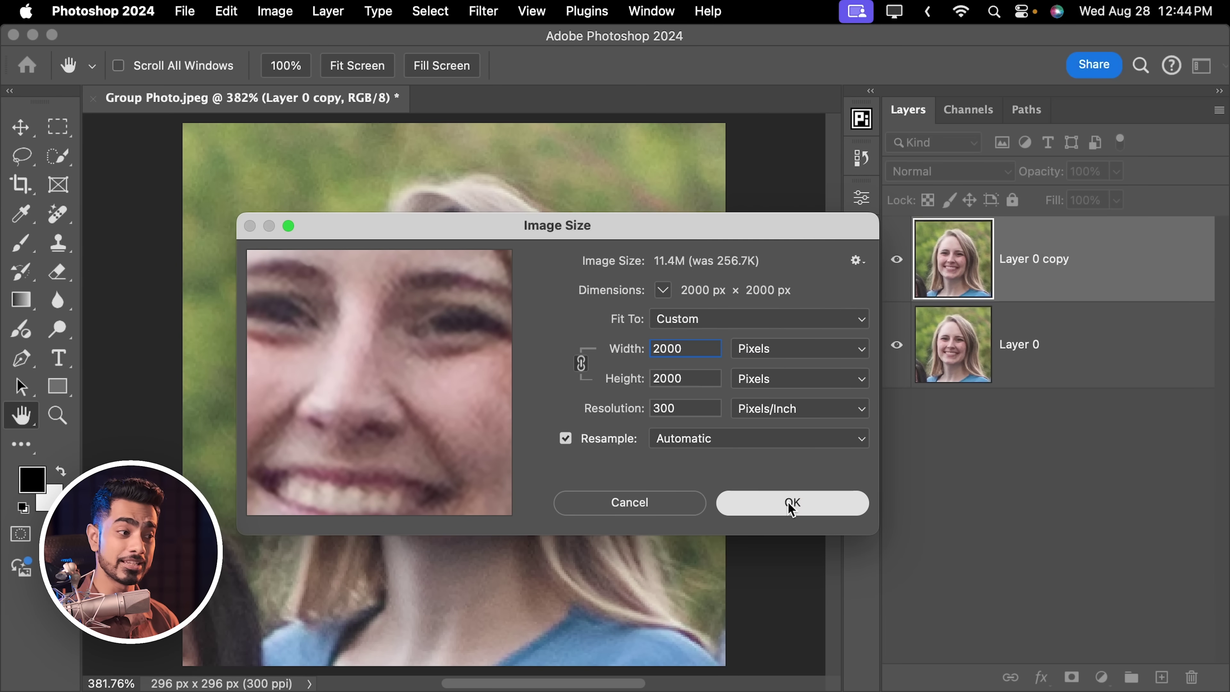
left_click(791, 504)
key("c")
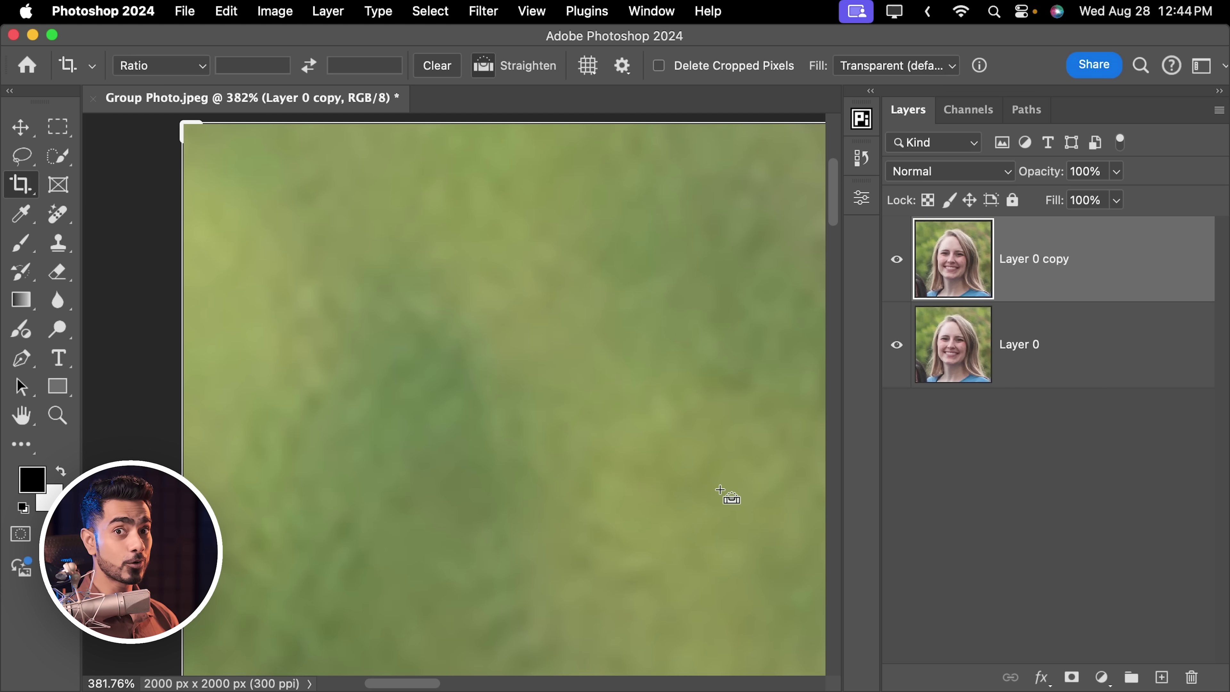
key("super+0")
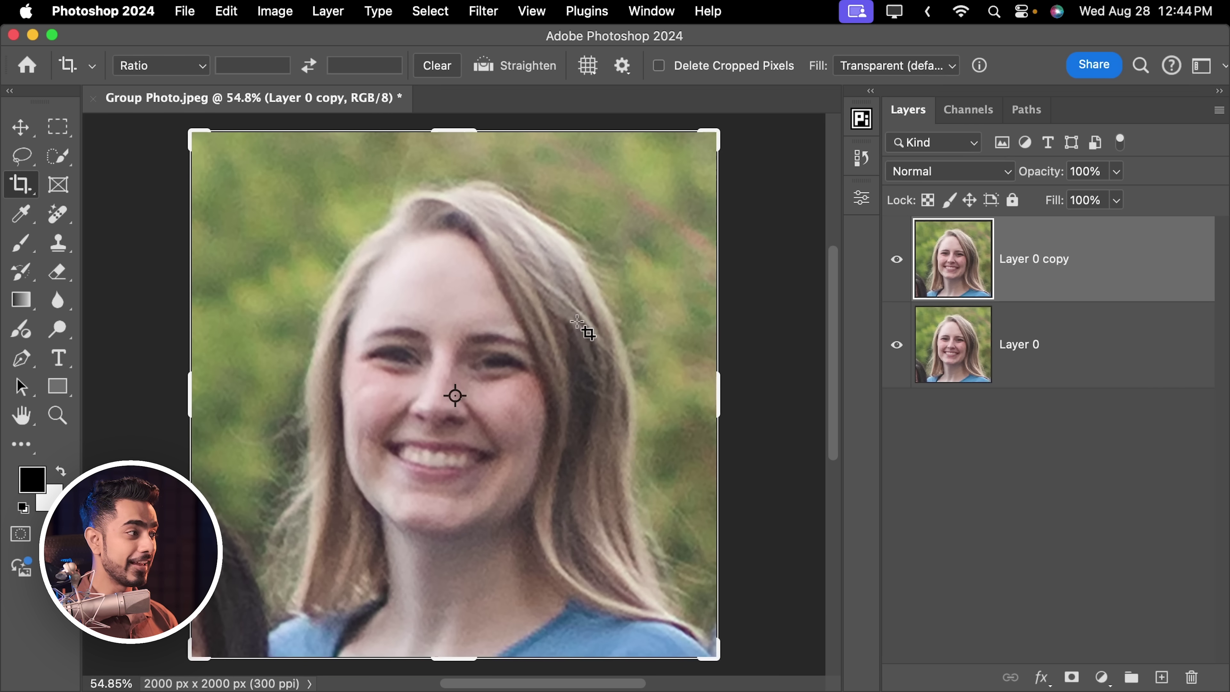
Convert Layer 0 copy to a smart object for smart filters
left_click(32, 128)
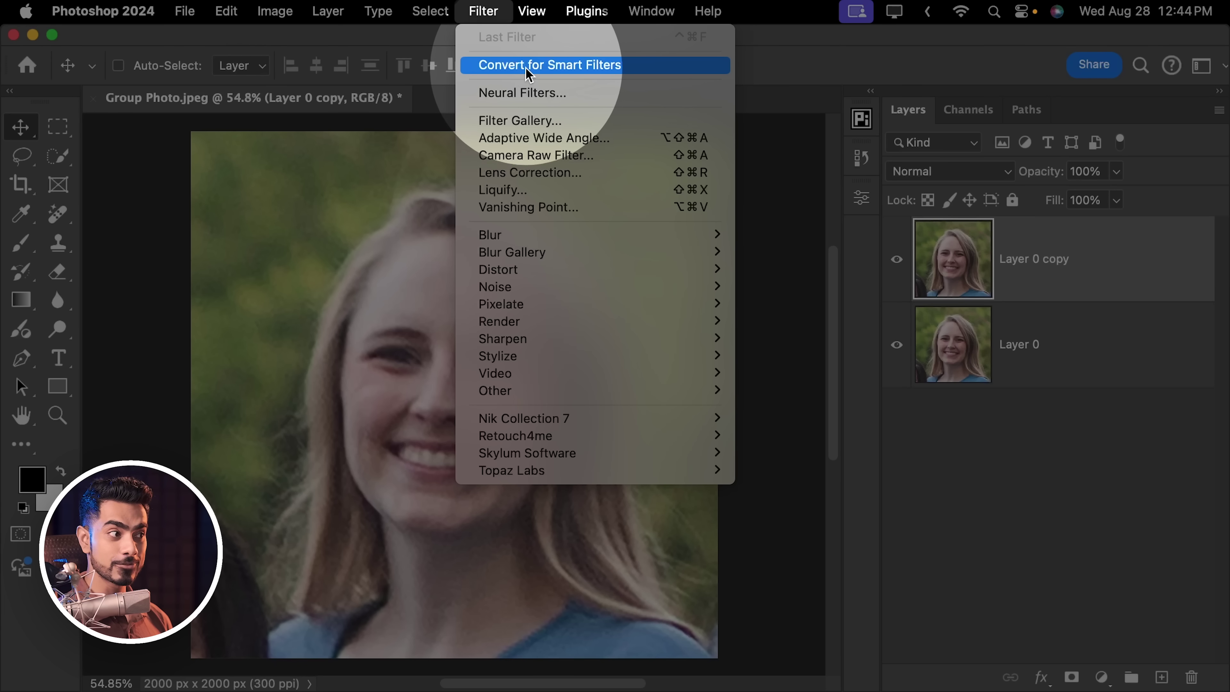
left_click(528, 67)
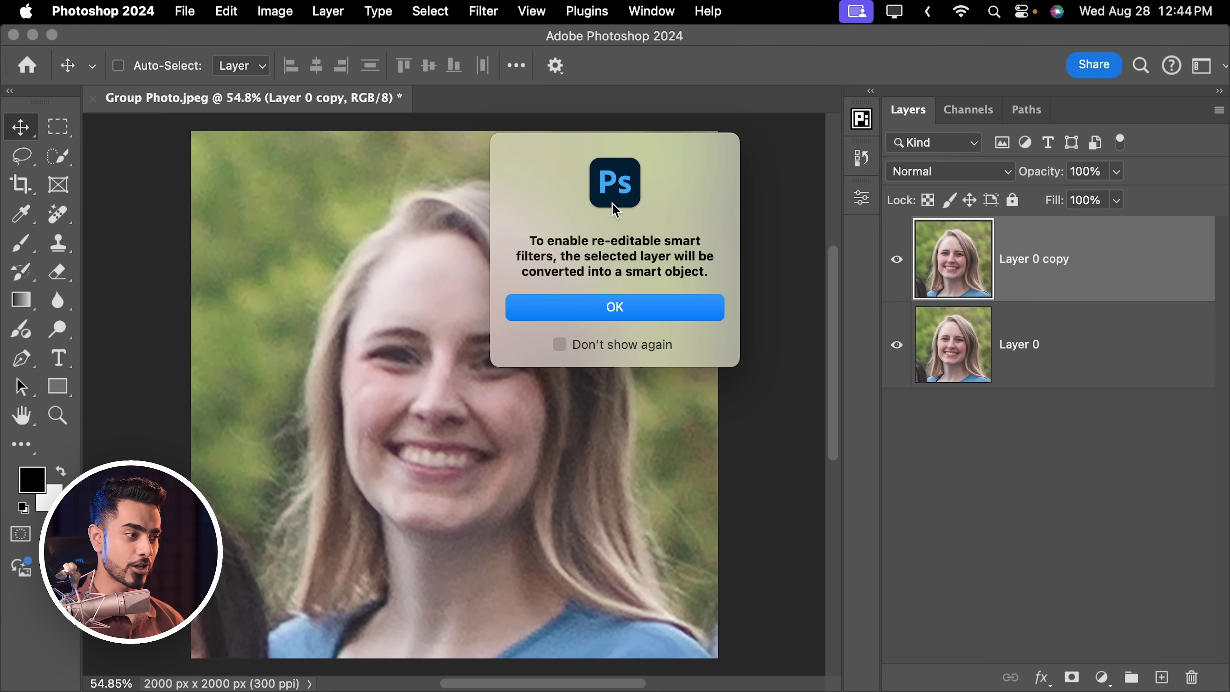
left_click(592, 313)
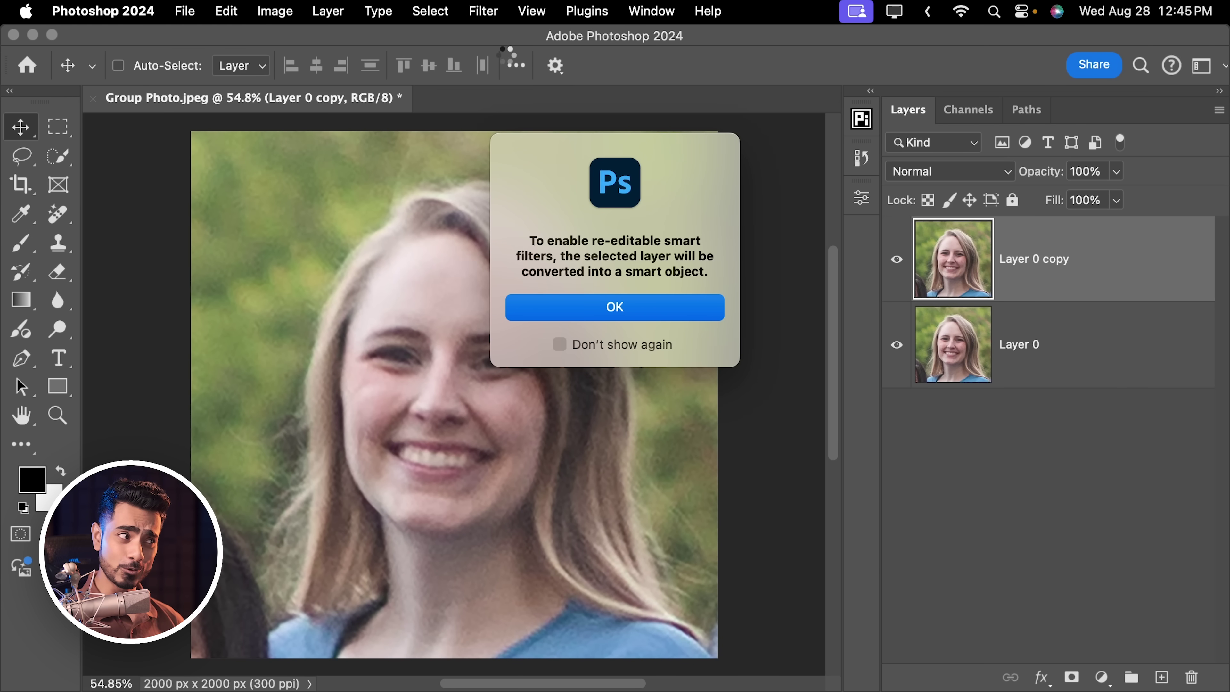
Apply the Photo Restoration neural filter to the layer as a smart filter
left_click(483, 10)
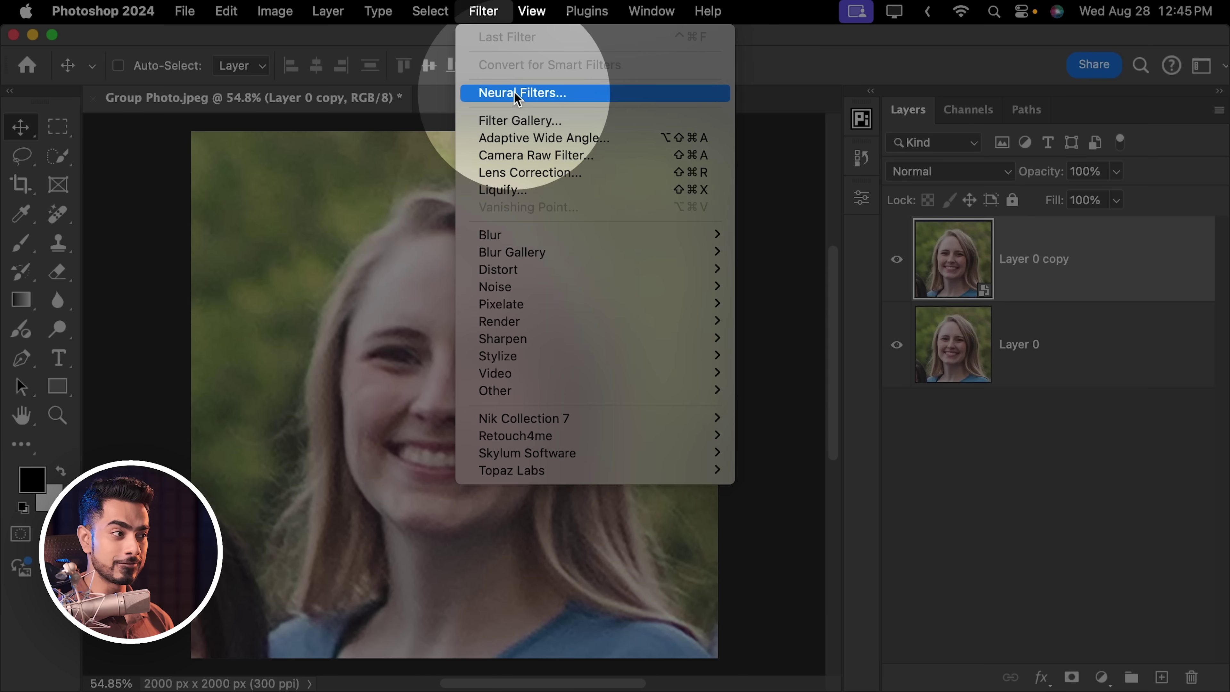
left_click(518, 93)
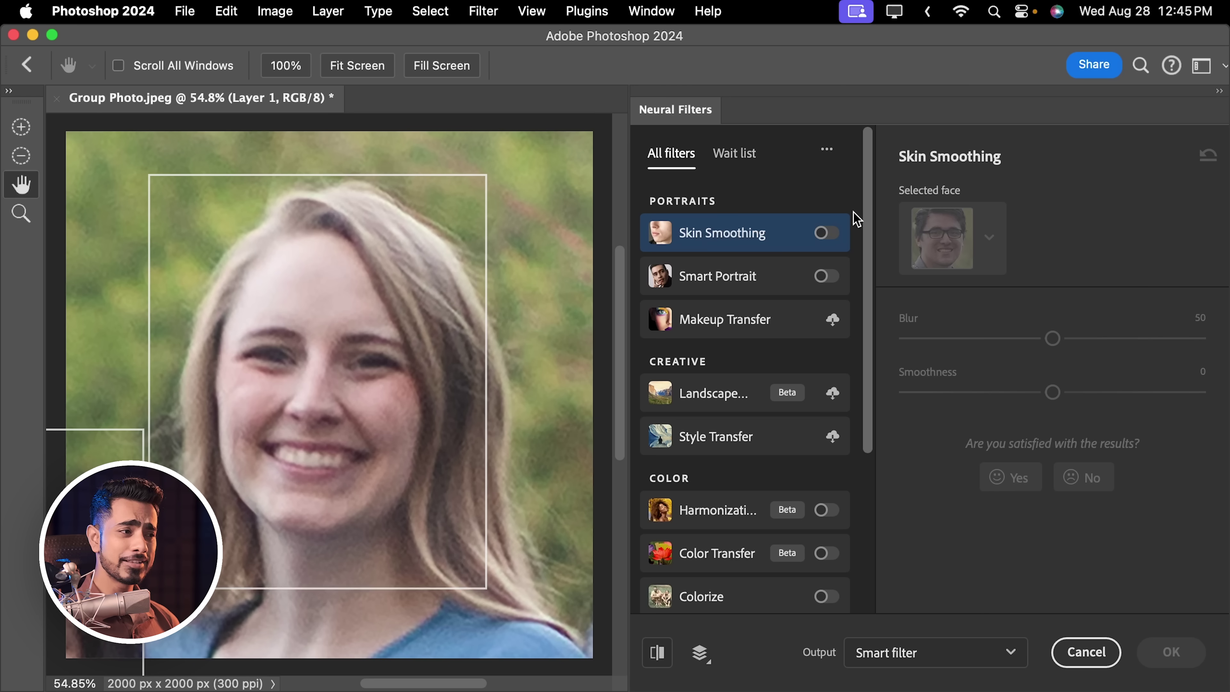
left_click_drag(868, 220, 870, 395)
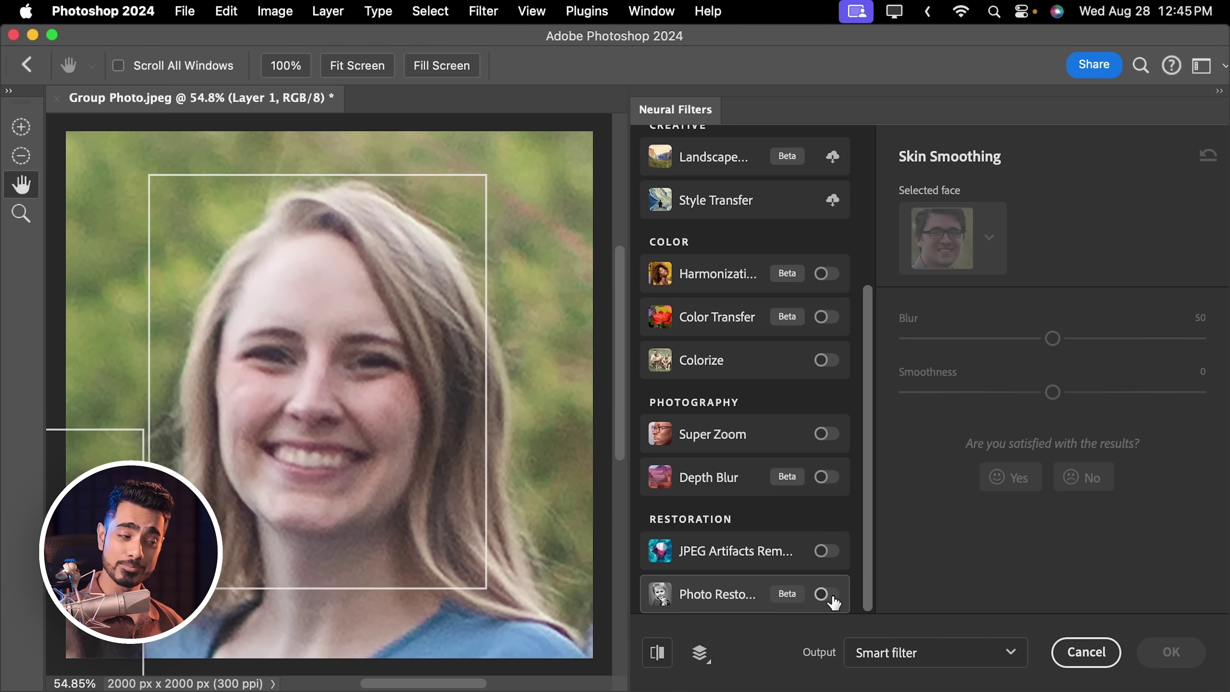
left_click(826, 594)
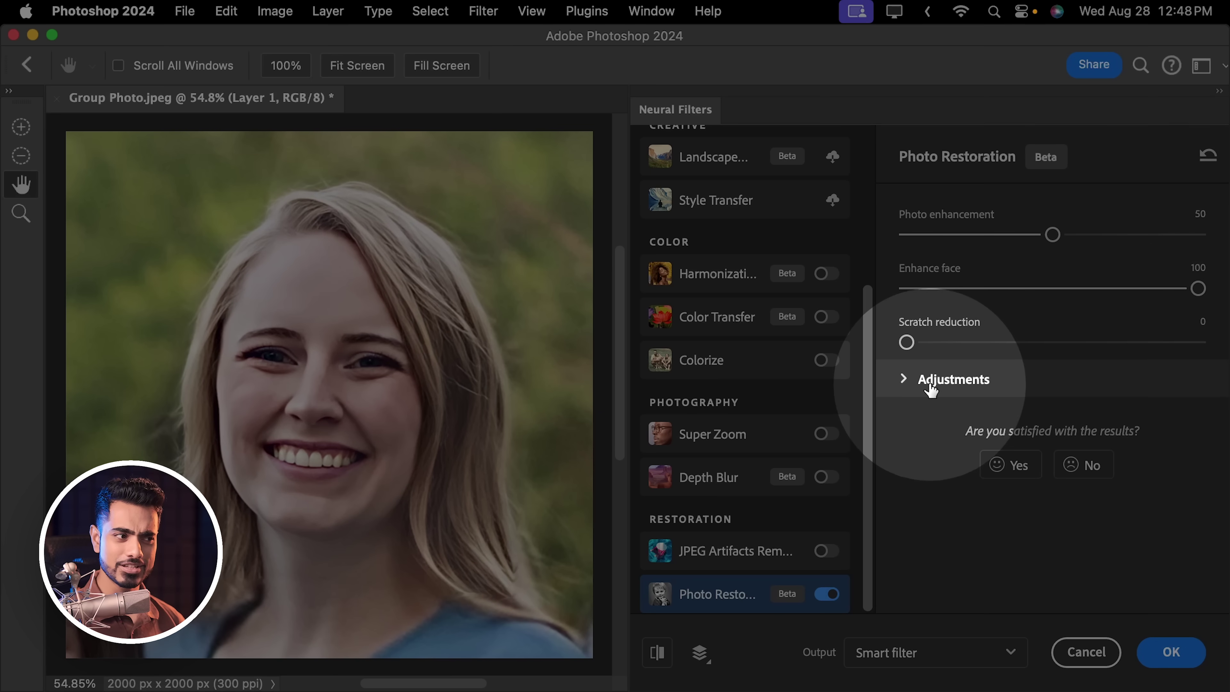
left_click(934, 382)
left_click_drag(1222, 414, 1222, 477)
scroll(1223, 477, "up", 3)
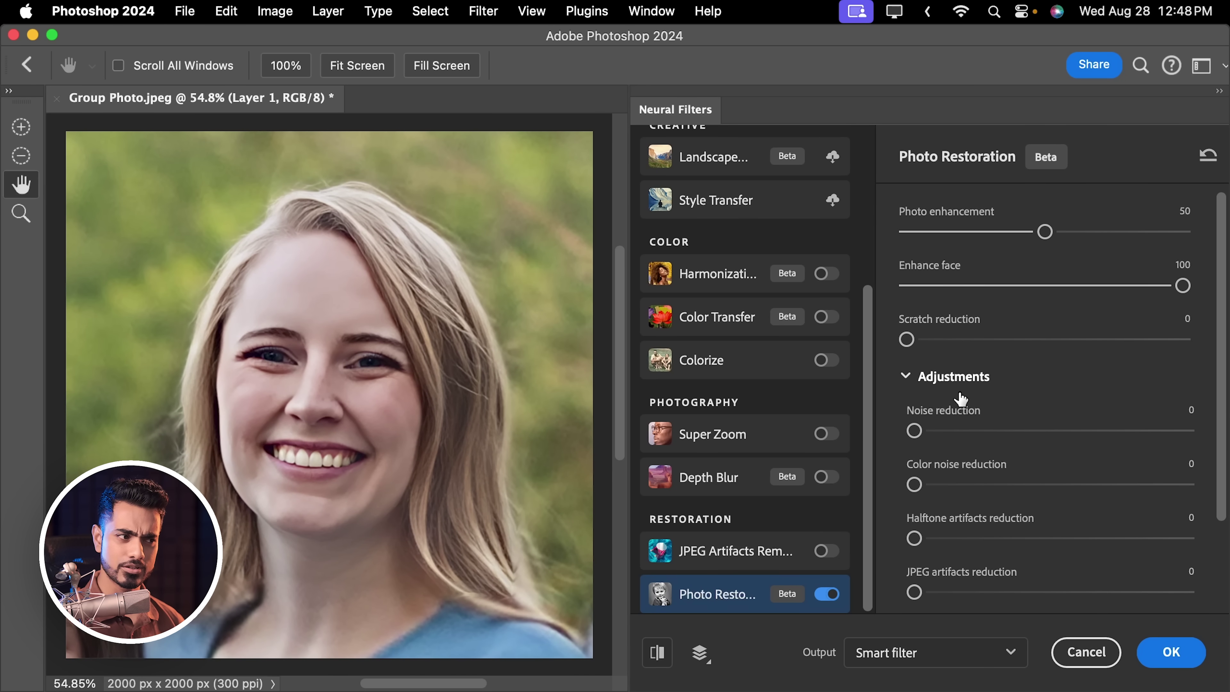
left_click(942, 383)
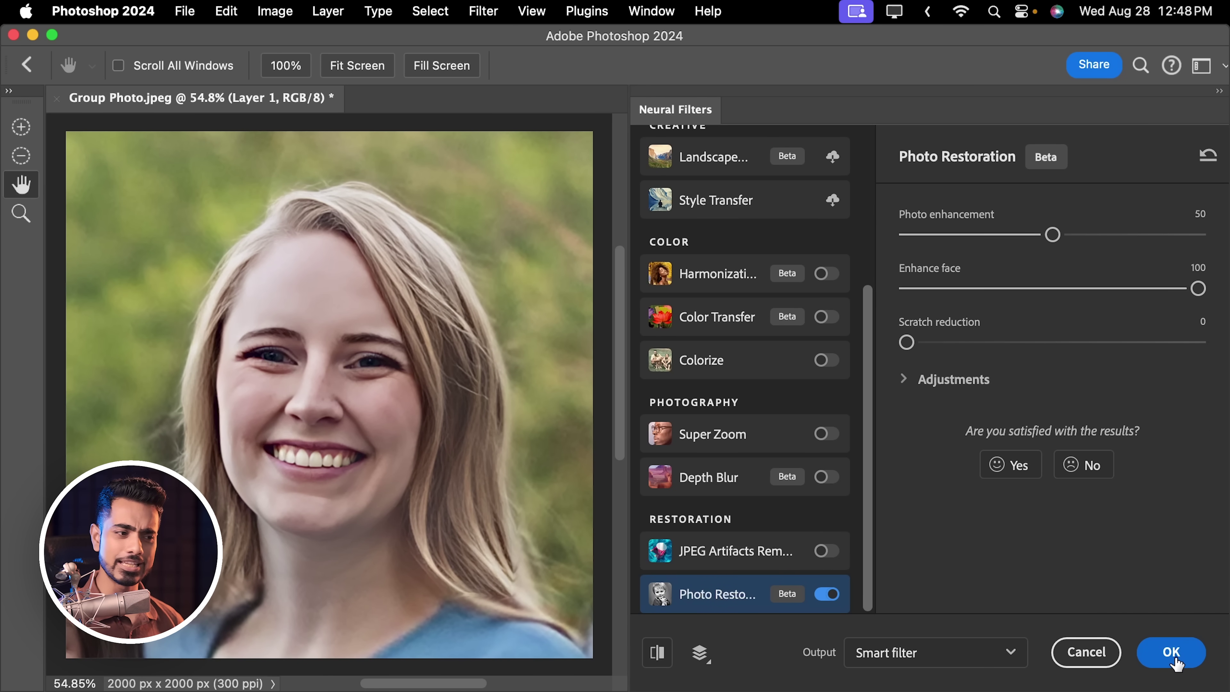
left_click(1171, 651)
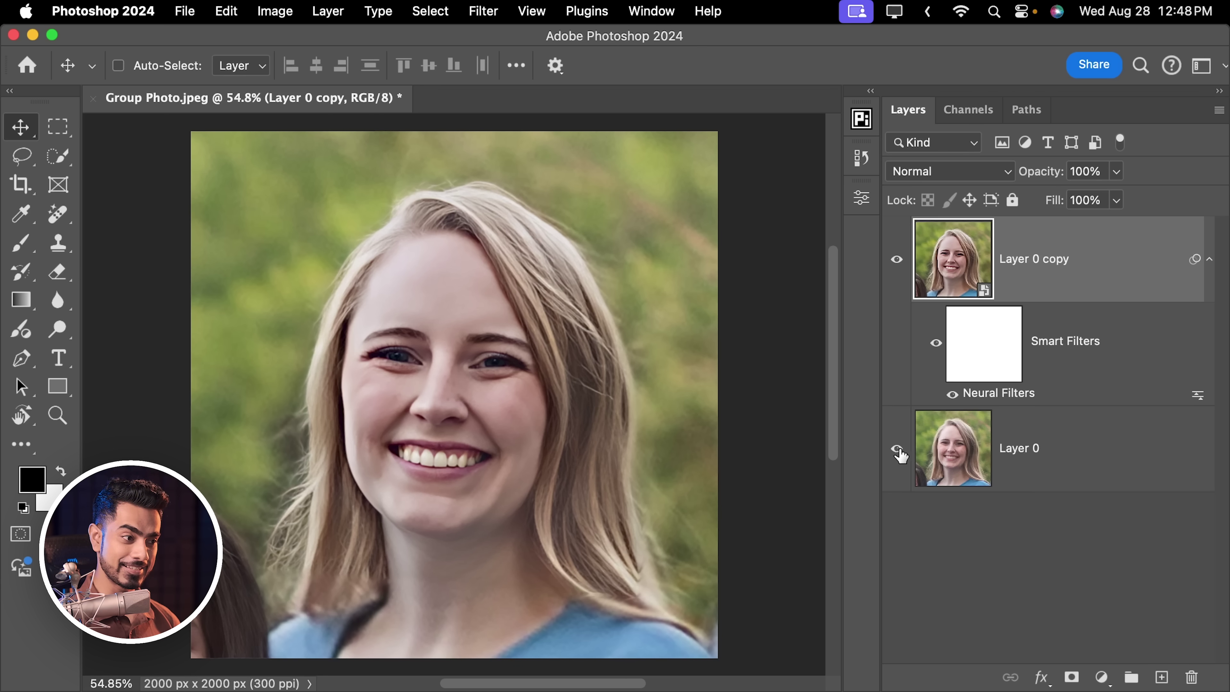
Toggle Layer 0 copy to compare against the original, then stamp visible layers into Layer 1
left_click(897, 453, "alt")
left_click(896, 458, "alt")
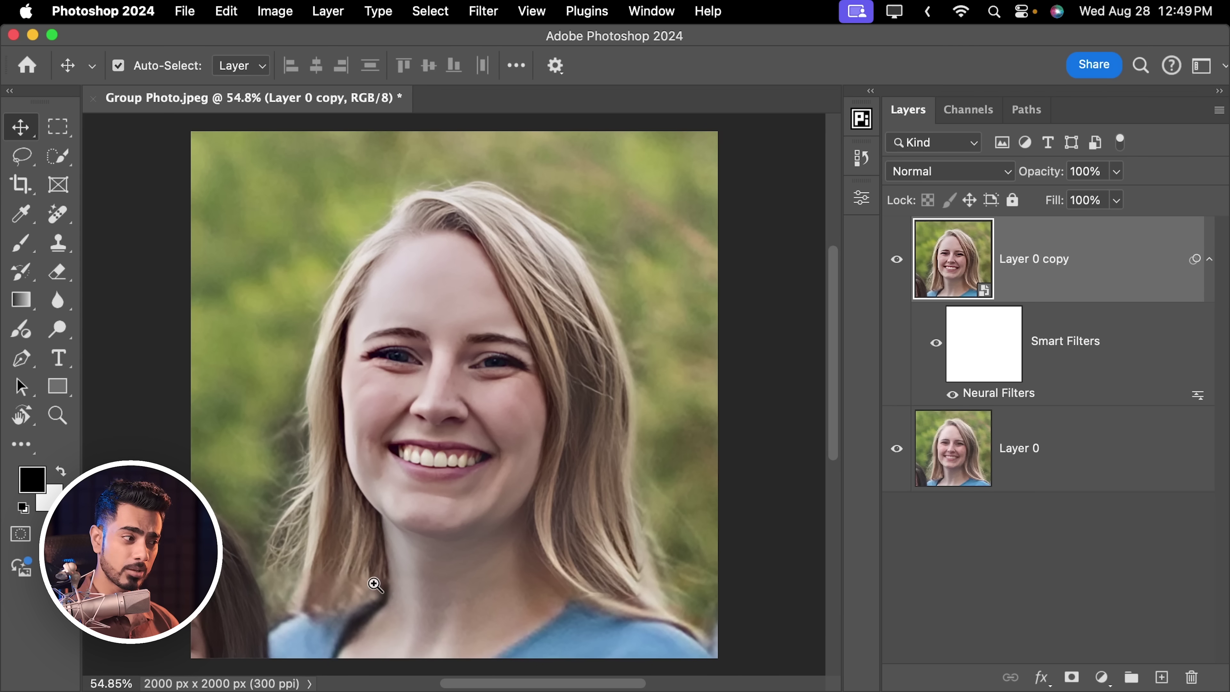
left_click_drag(375, 583, 431, 535)
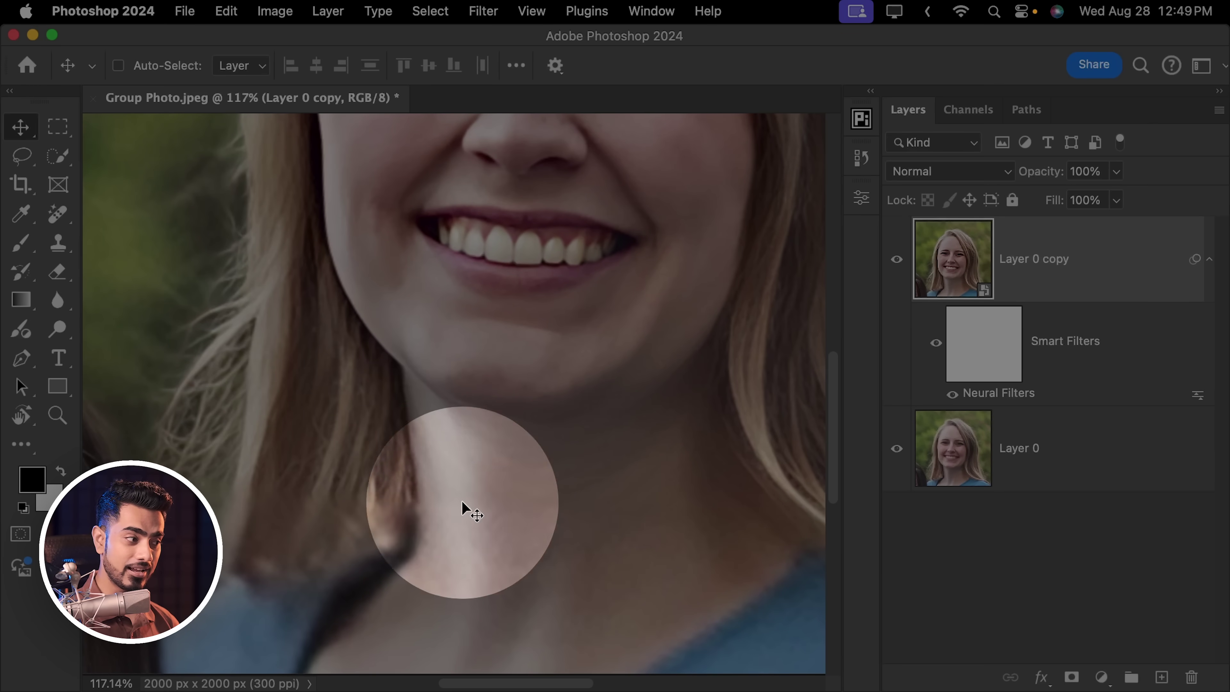
key("super+0")
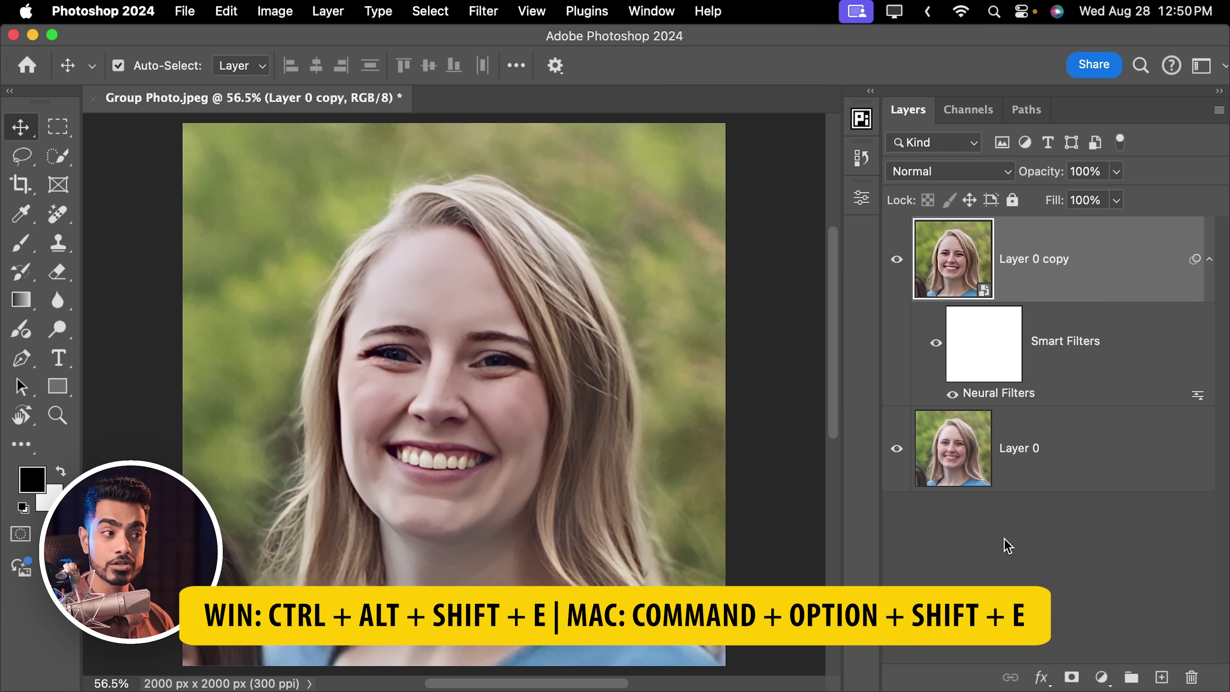
key("super+alt+shift+e")
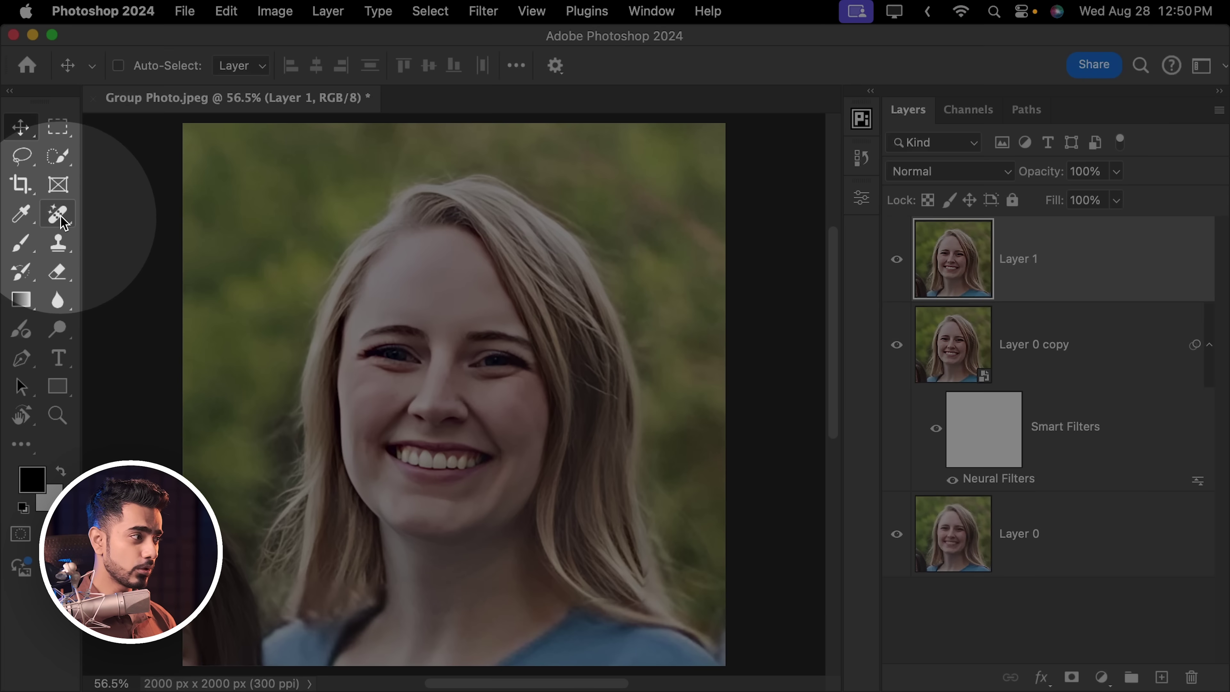
Use the Remove tool to paint out the dark hair along the left and bottom-left edges
left_click(58, 214)
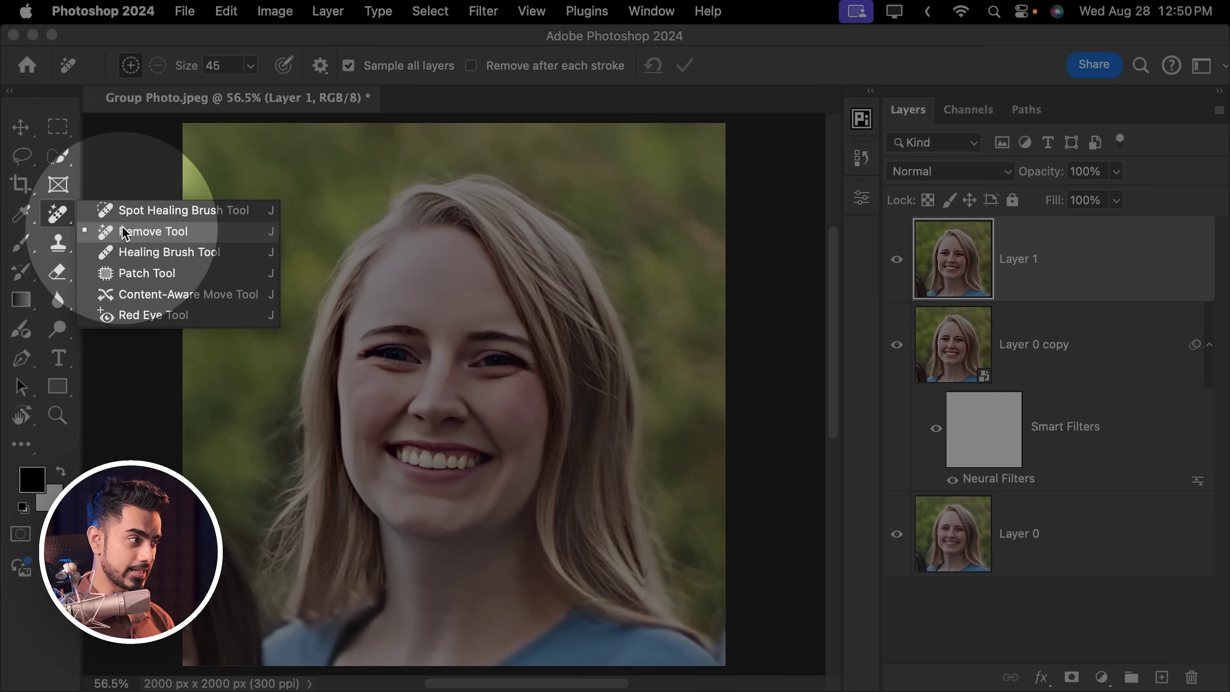
left_click(145, 231)
scroll(225, 380, "down", 6)
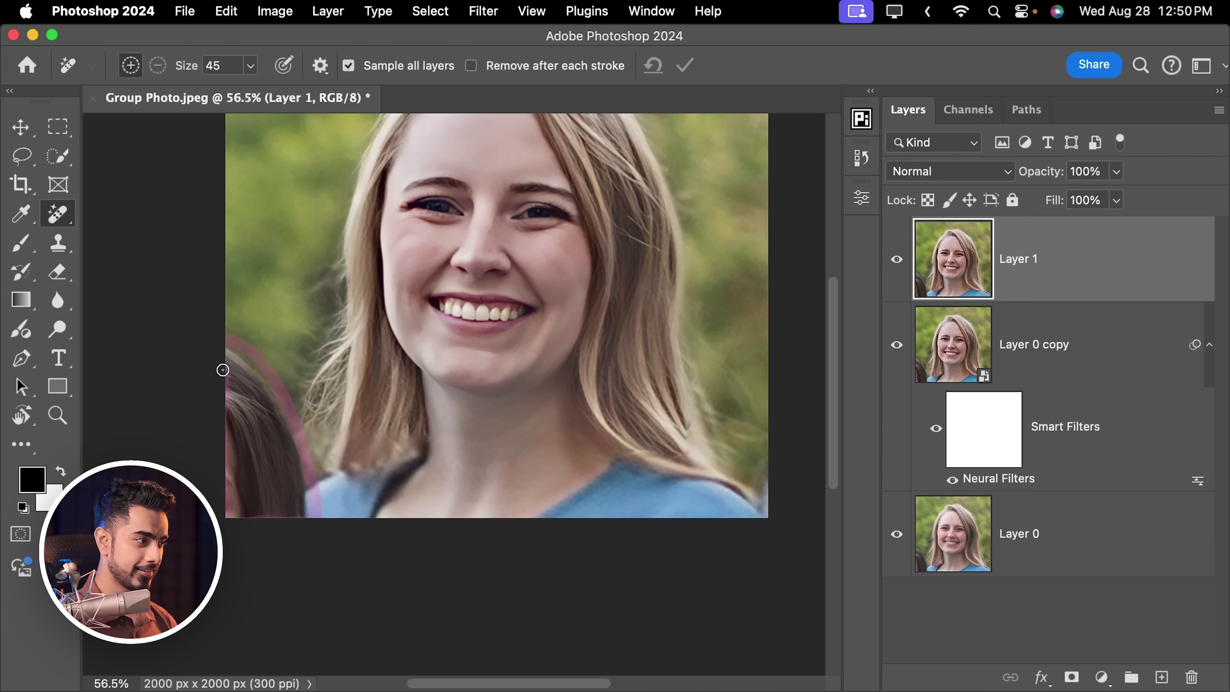
left_click_drag(224, 356, 273, 379)
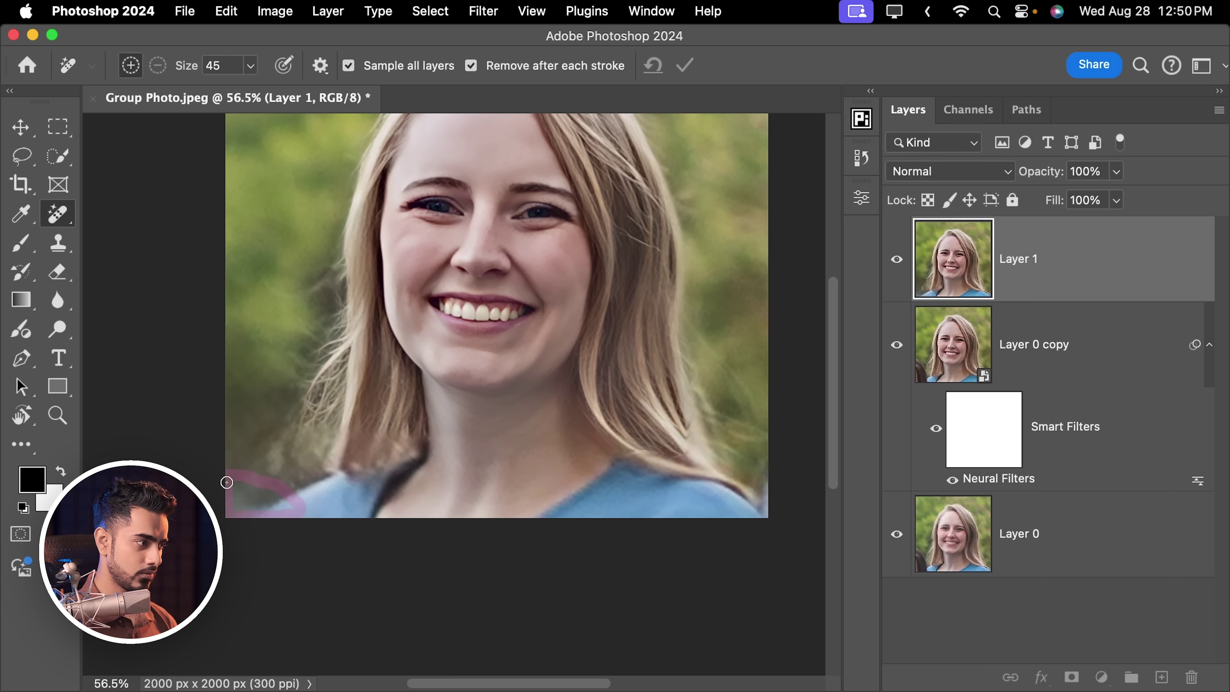
left_click_drag(226, 482, 228, 484)
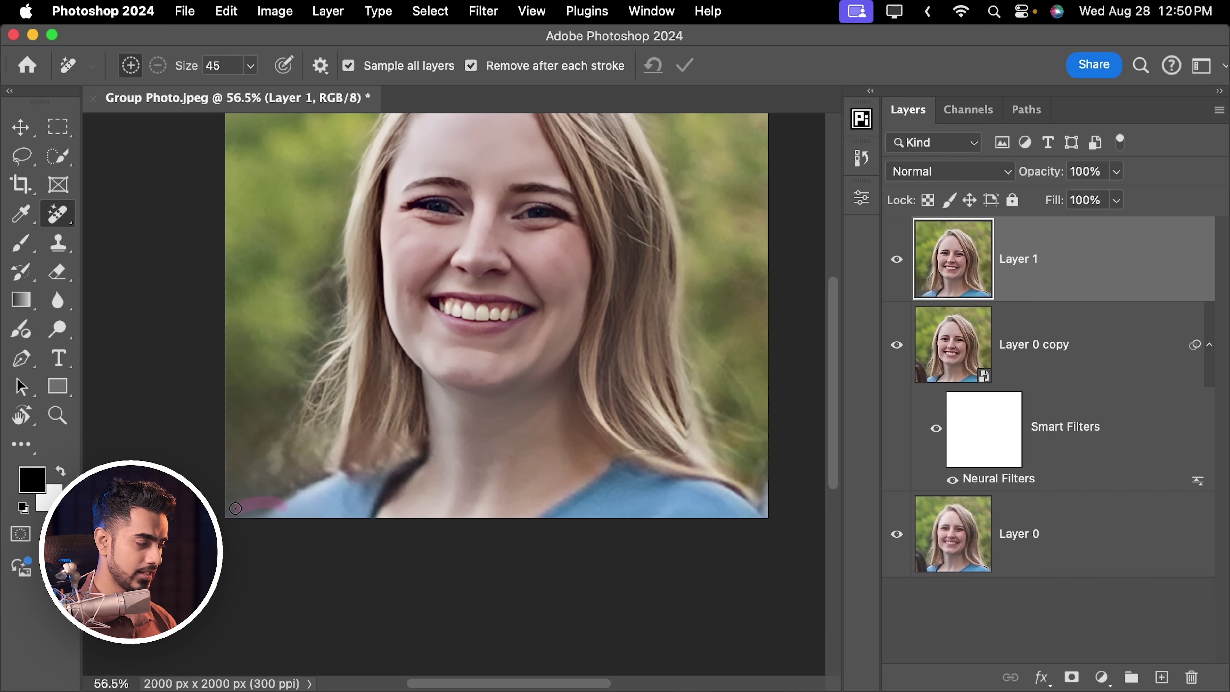
left_click_drag(278, 522, 280, 530)
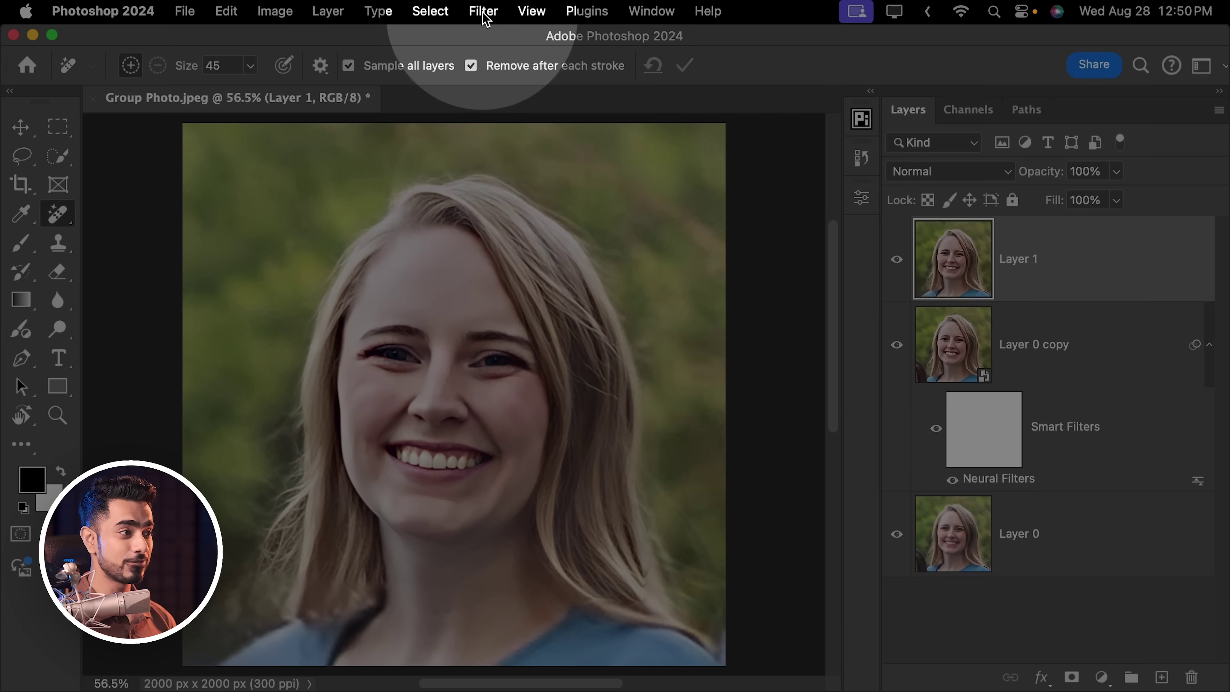
Convert Layer 1 to a smart object for smart filters
left_click(483, 10)
left_click(522, 70)
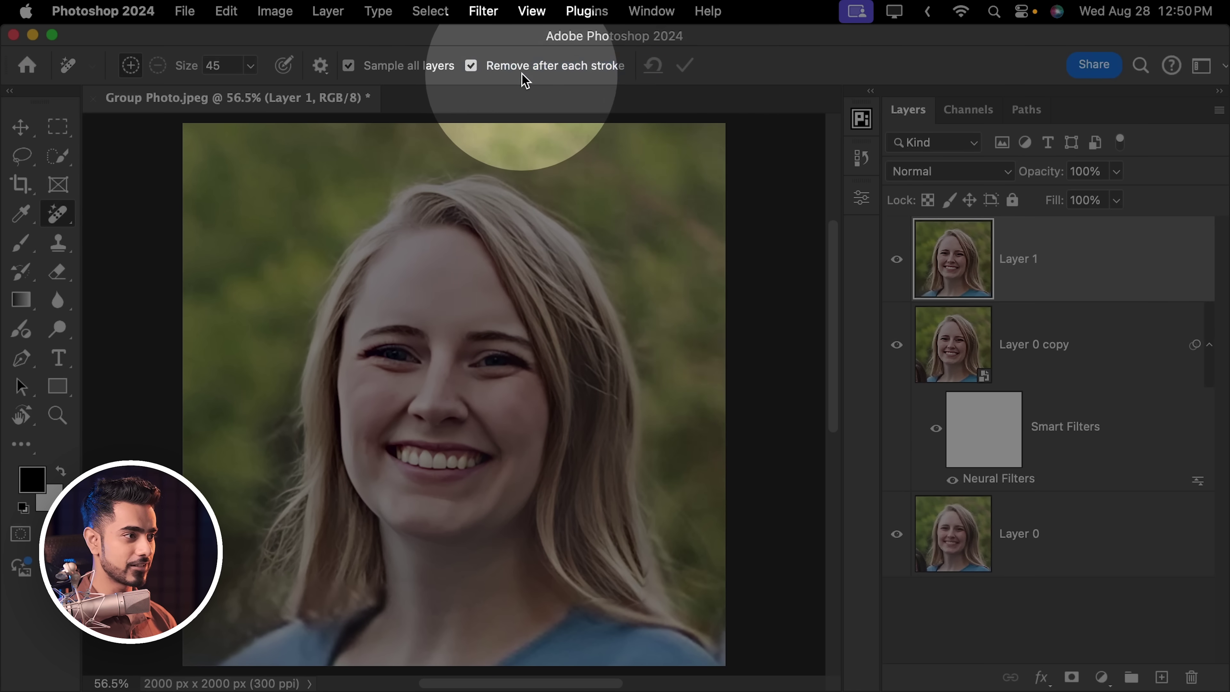
left_click(615, 306)
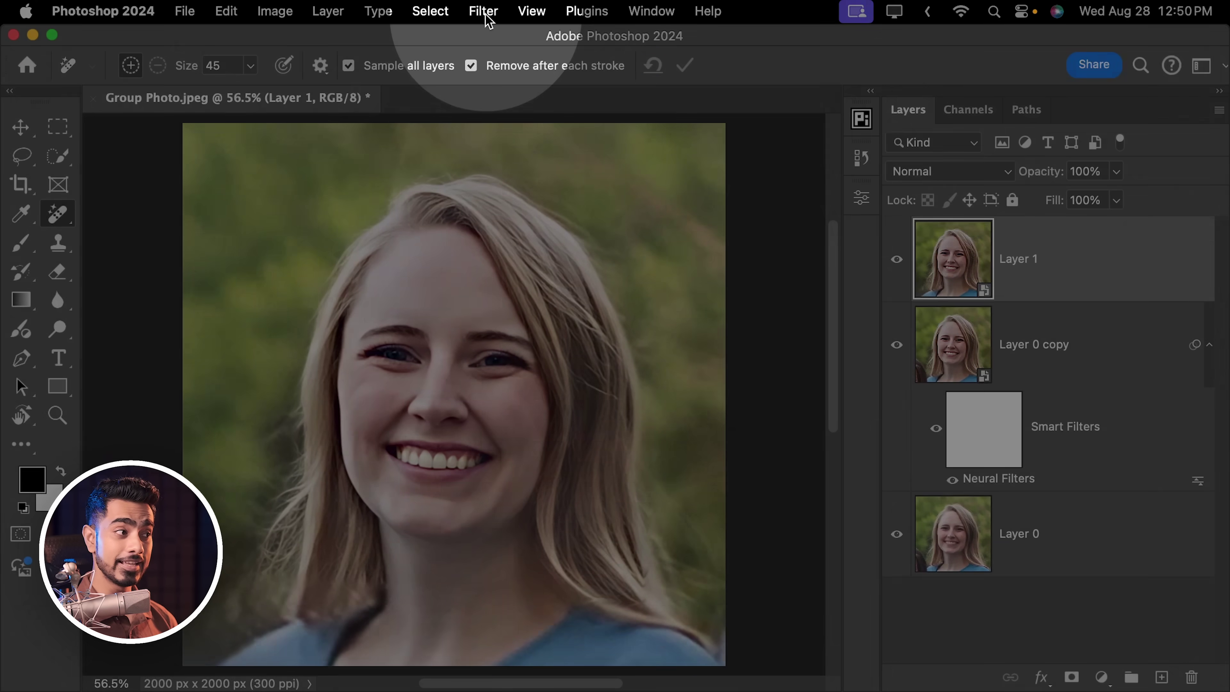
Add an Iris Blur, widening its ellipse and centring it between the eyes
left_click(483, 11)
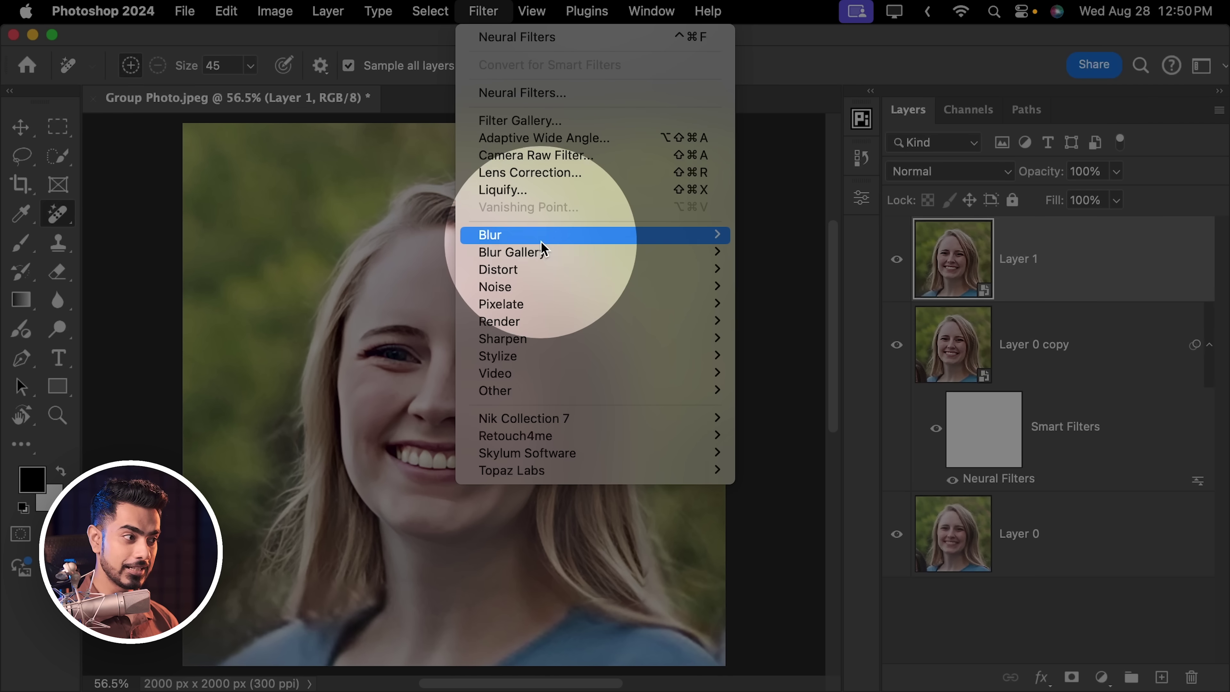
mouse_move(547, 254)
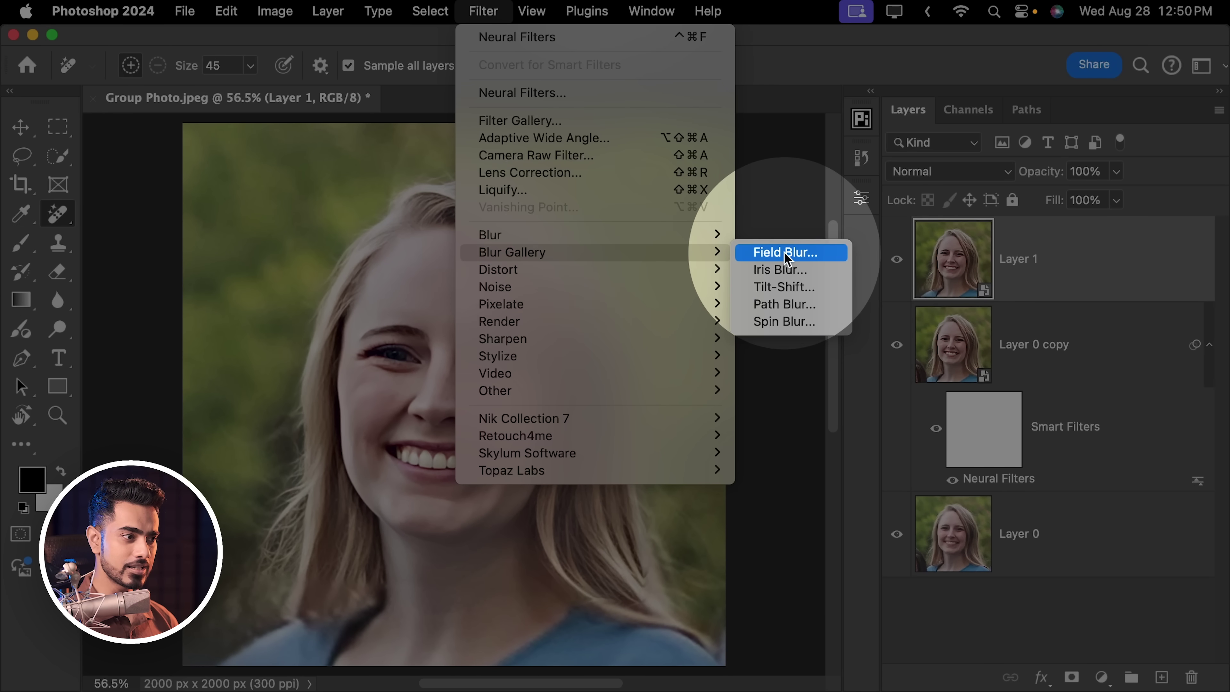
left_click(788, 274)
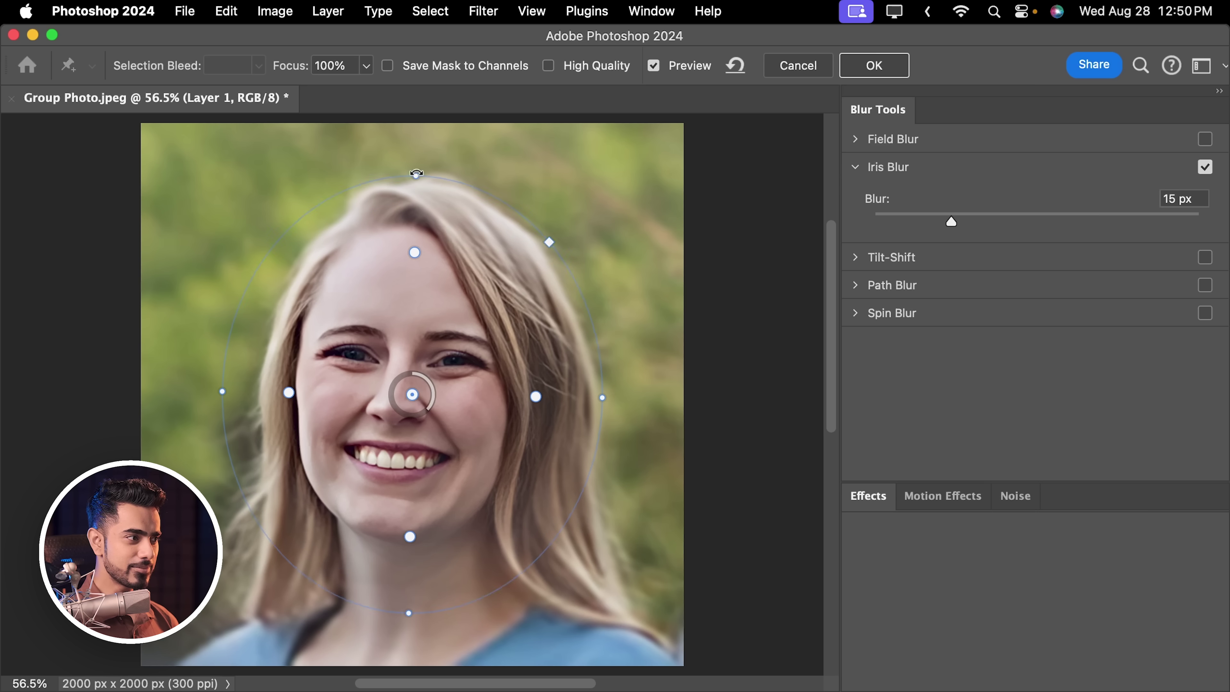
left_click_drag(604, 400, 621, 398)
left_click_drag(412, 396, 402, 366)
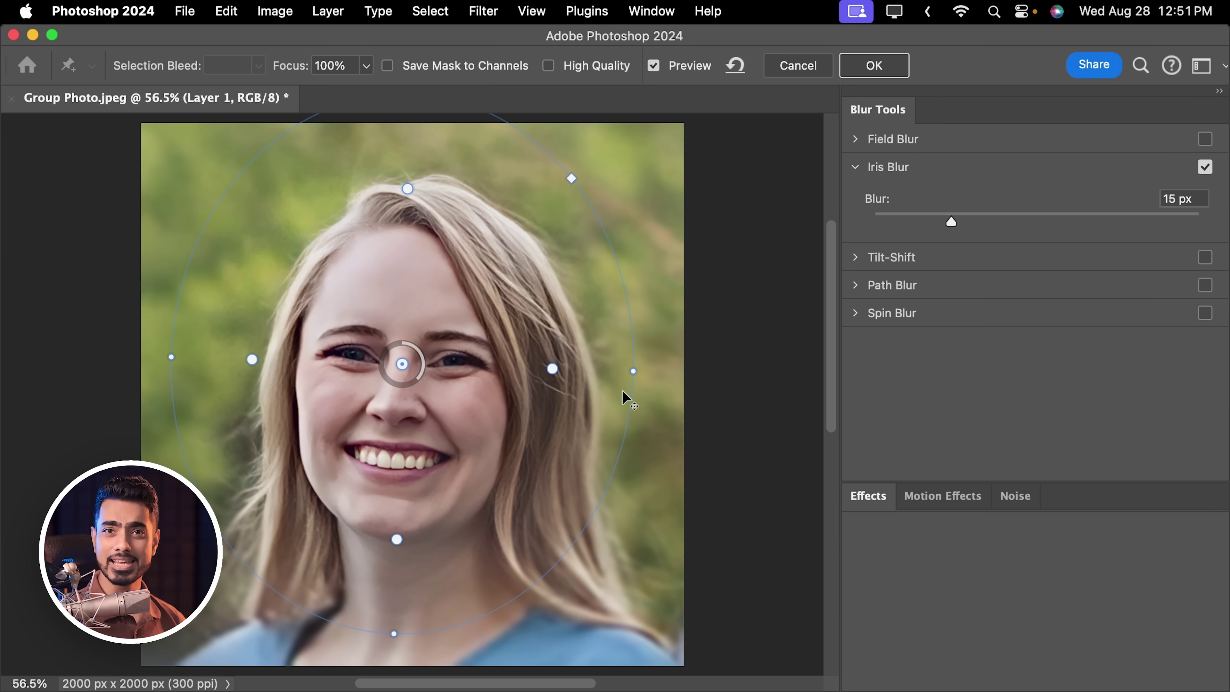
left_click(1173, 202)
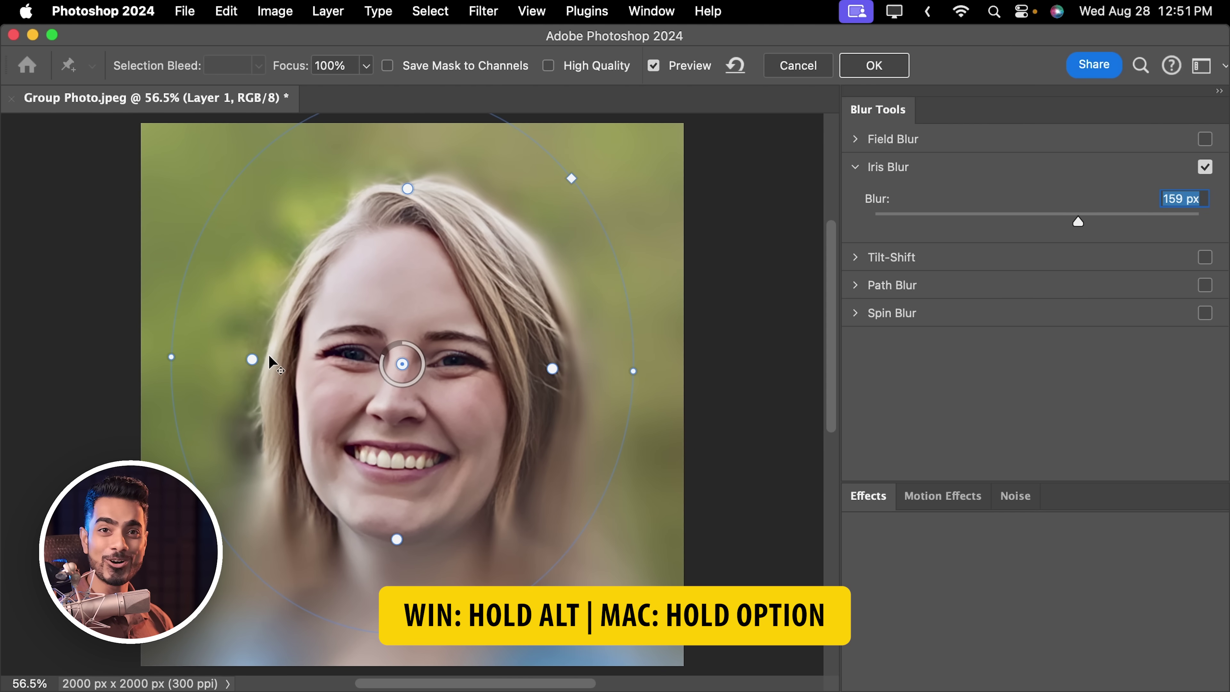
Pull the sharp-area edges in around the face, set Blur to 20 px, and apply
left_click_drag(252, 359, 256, 360)
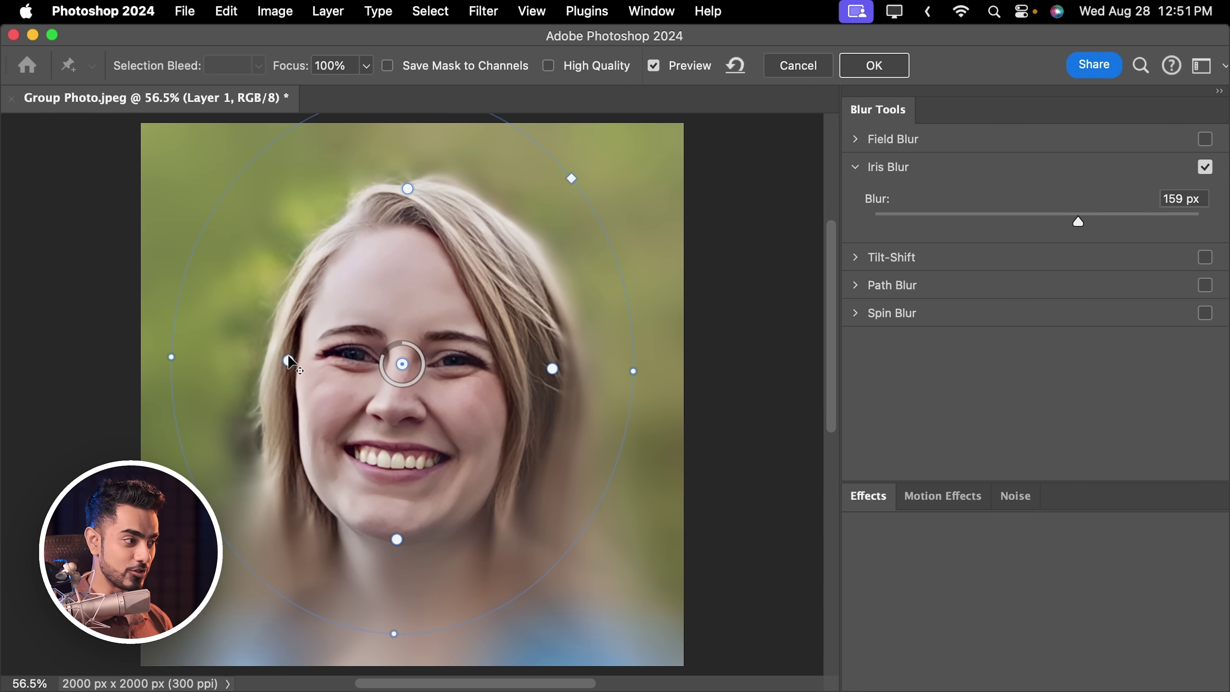
left_click_drag(337, 363, 339, 363)
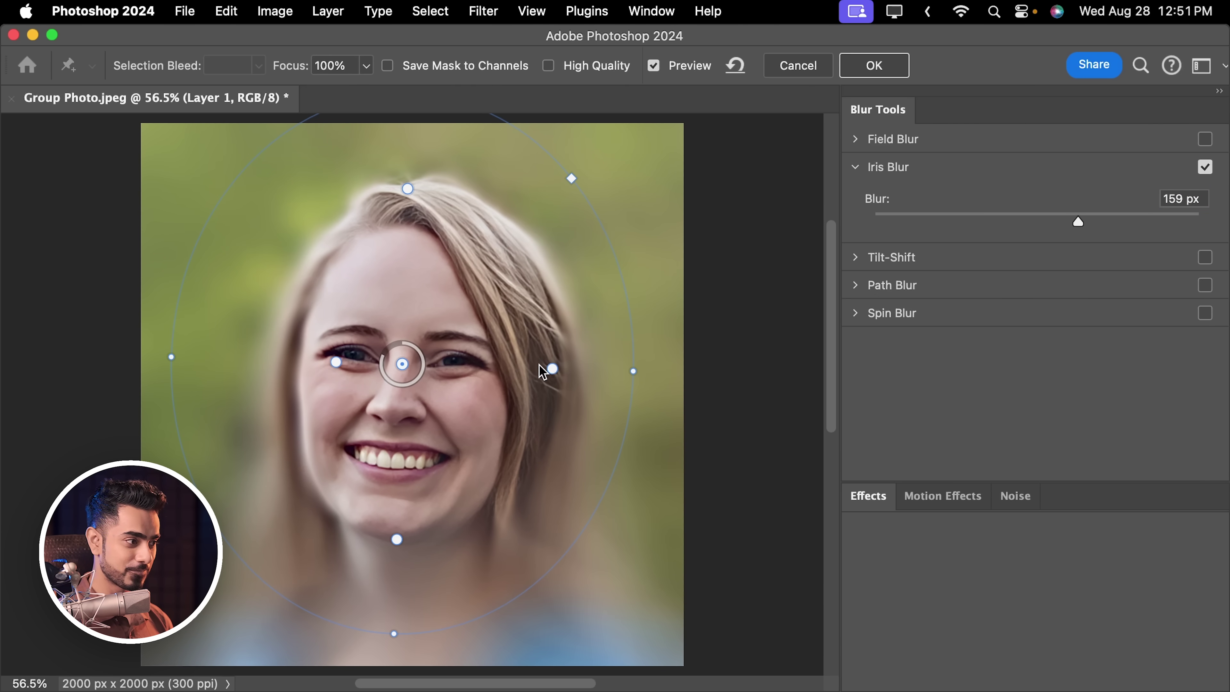
left_click_drag(485, 367, 479, 367)
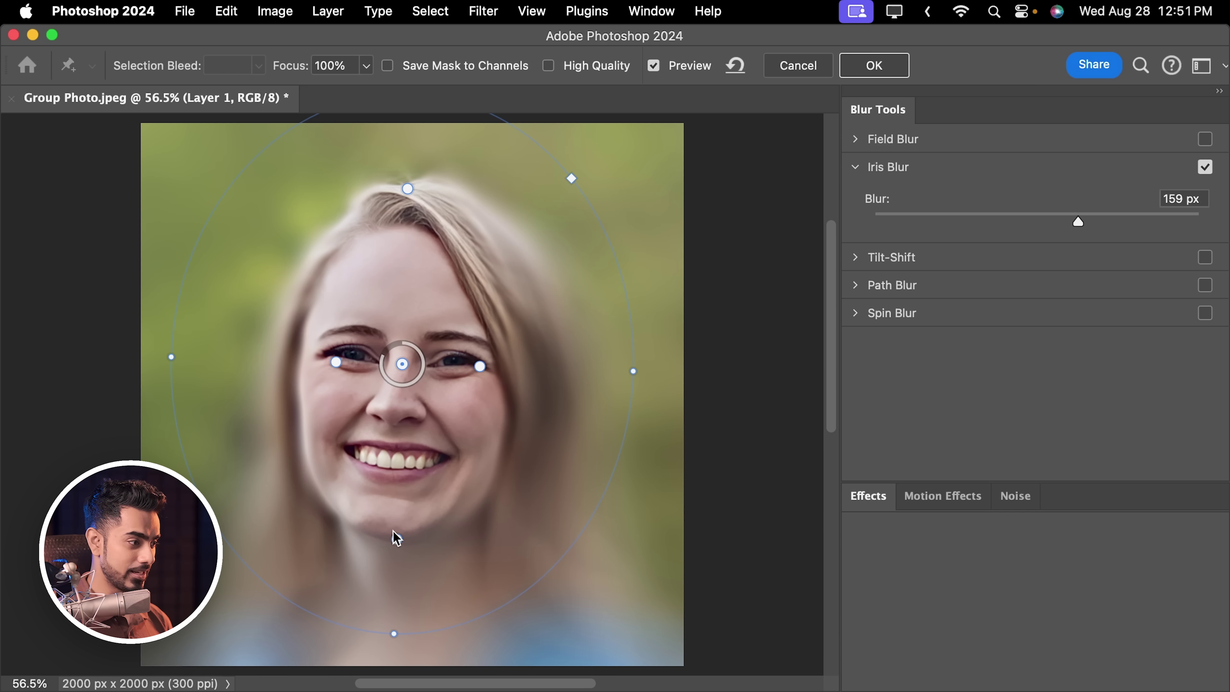
left_click_drag(390, 489, 391, 475)
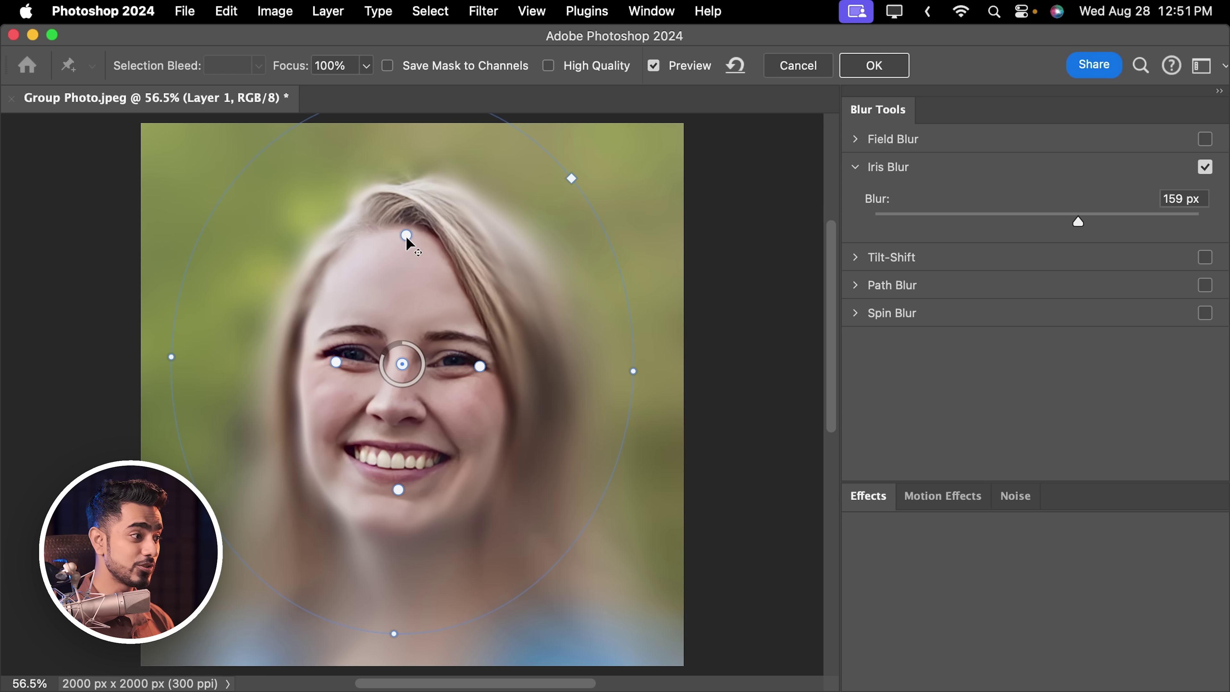
left_click_drag(405, 274, 406, 280)
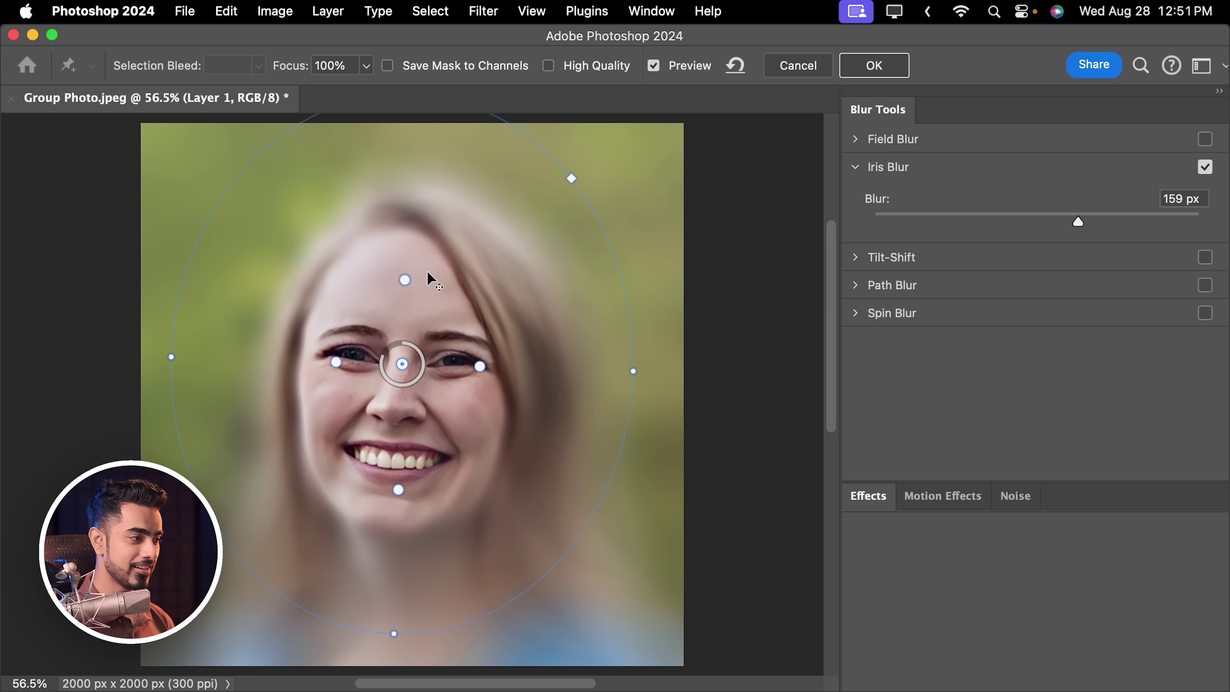
left_click(949, 220)
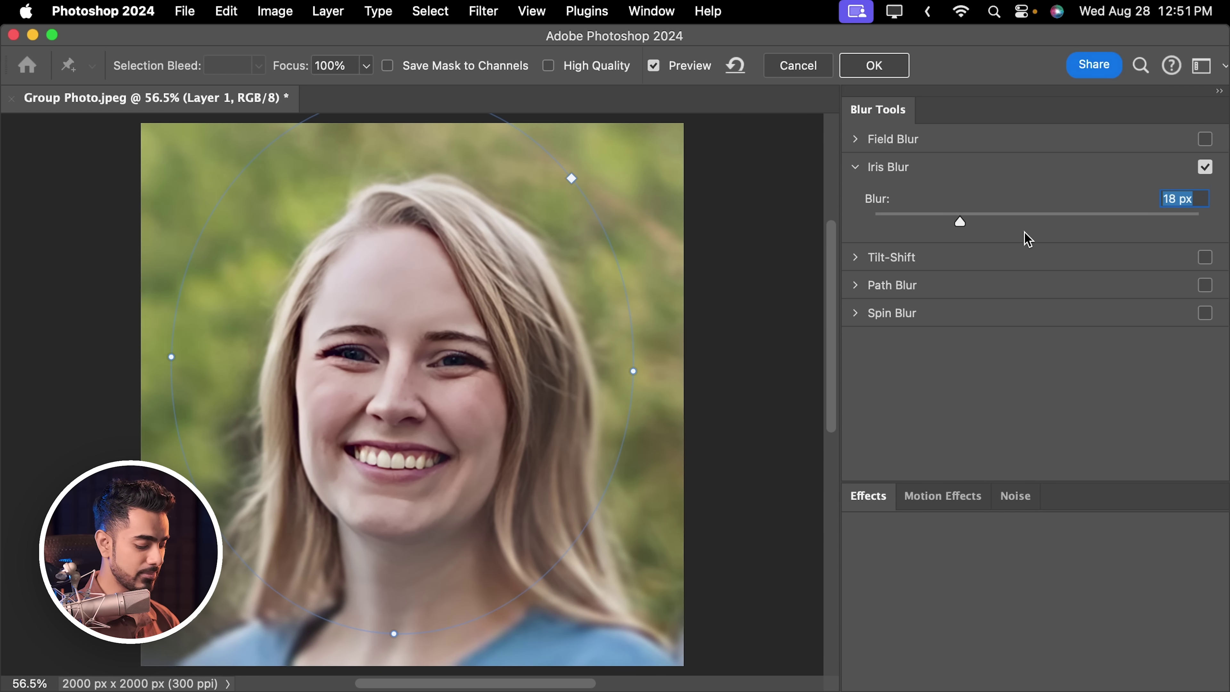
type("20")
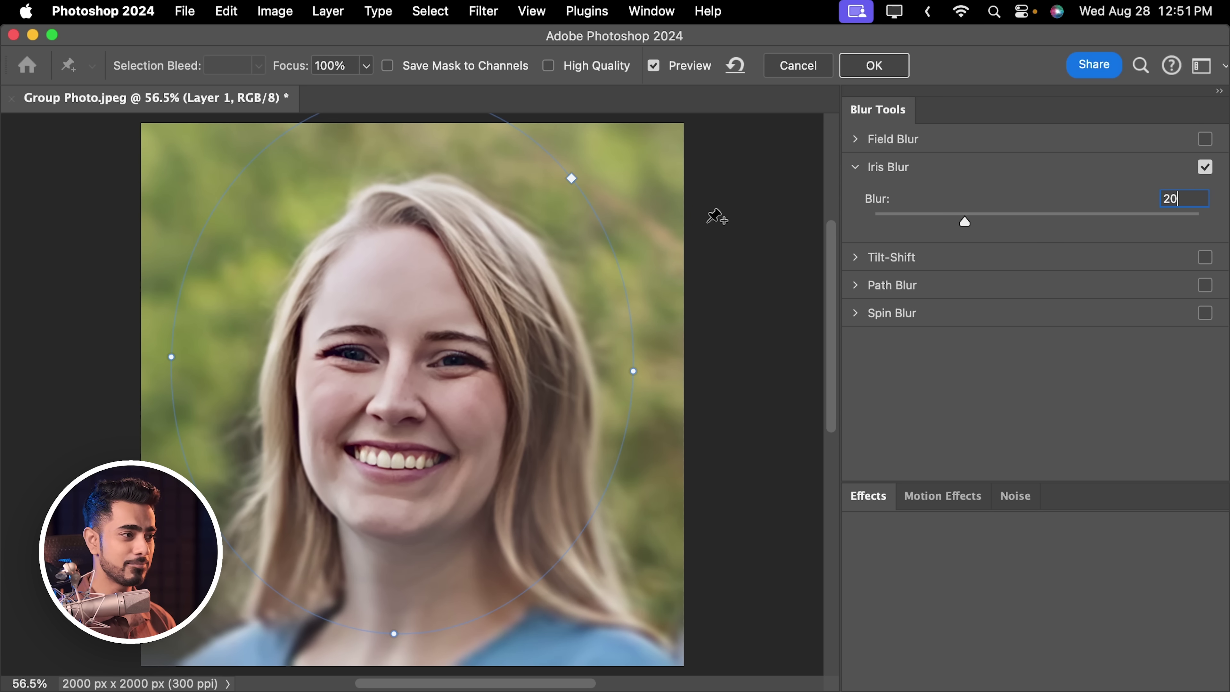
left_click(877, 68)
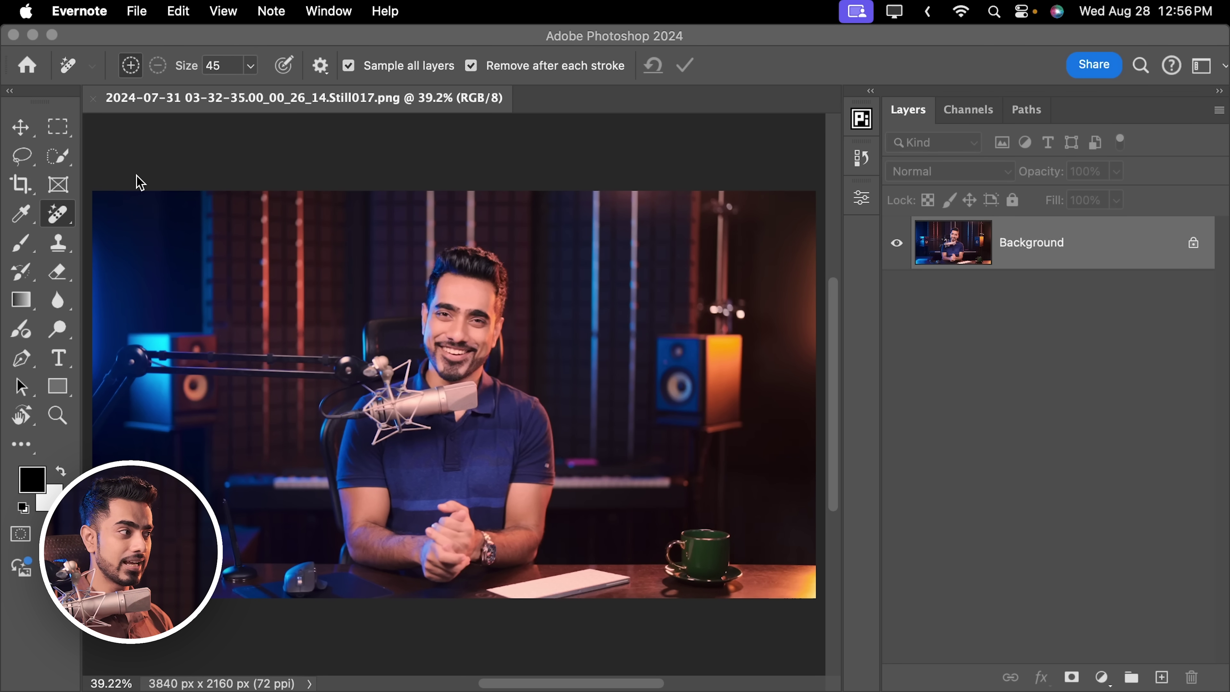
Select a square over the man's head and crop the still to 944 × 944 px
left_click(106, 159)
key("m")
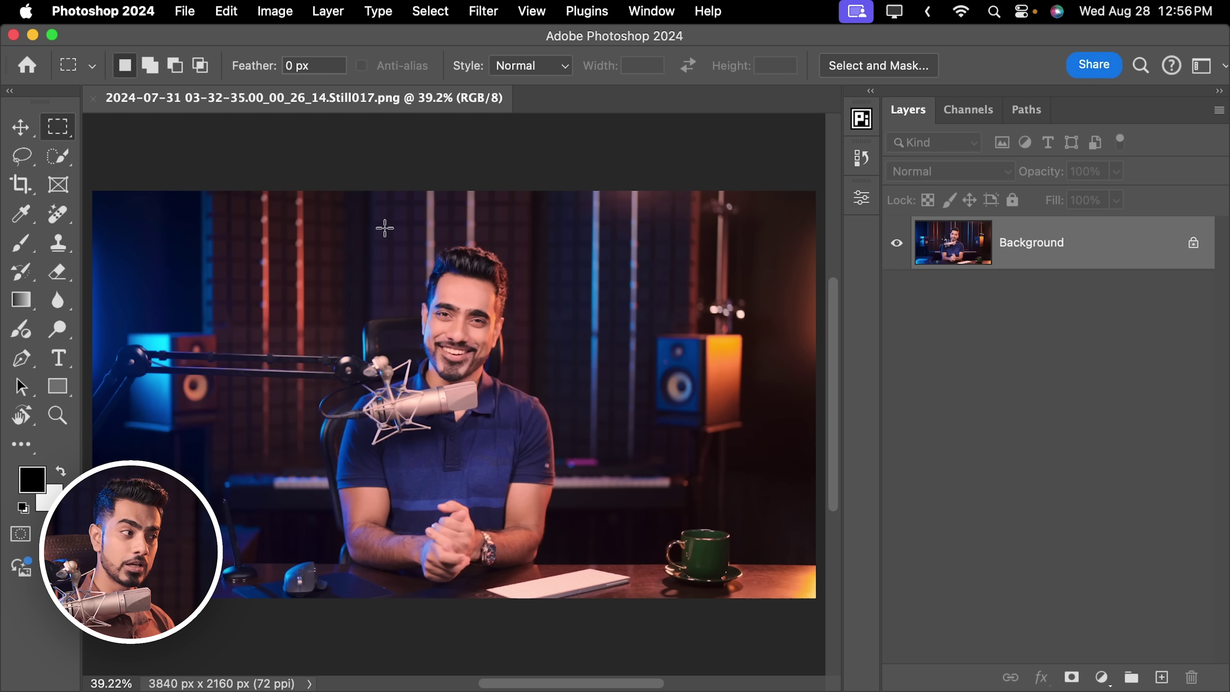
left_click_drag(384, 228, 541, 440)
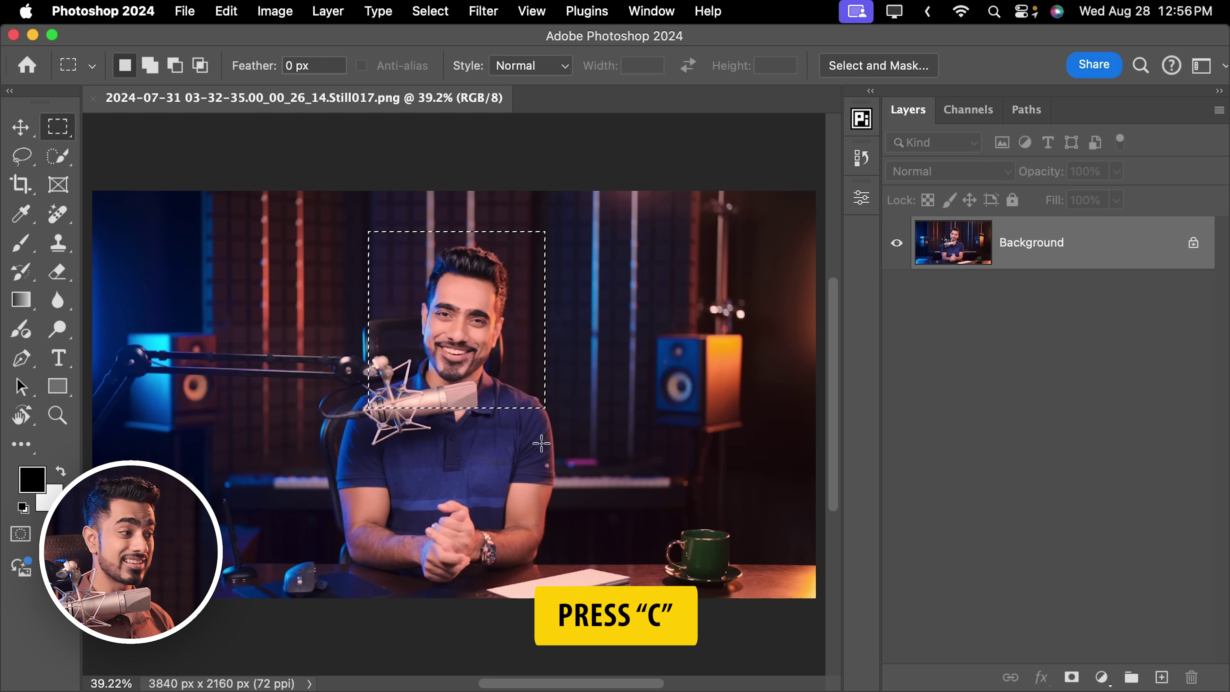
key("c")
key("Return")
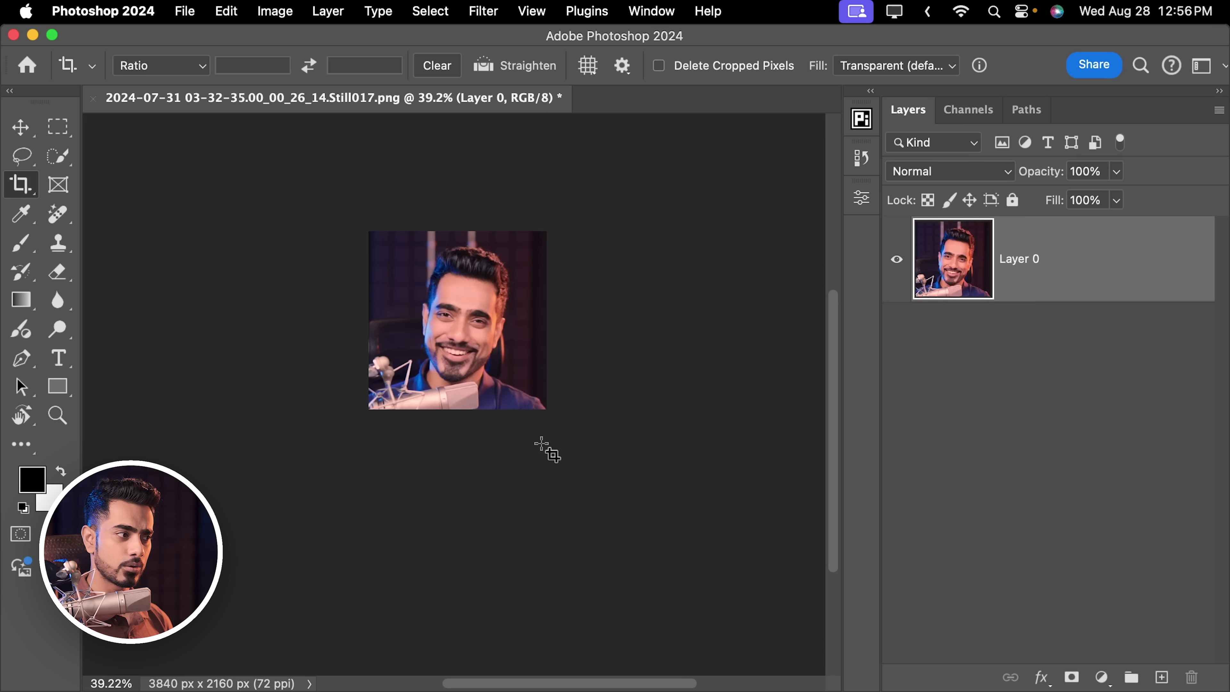
key("super+0")
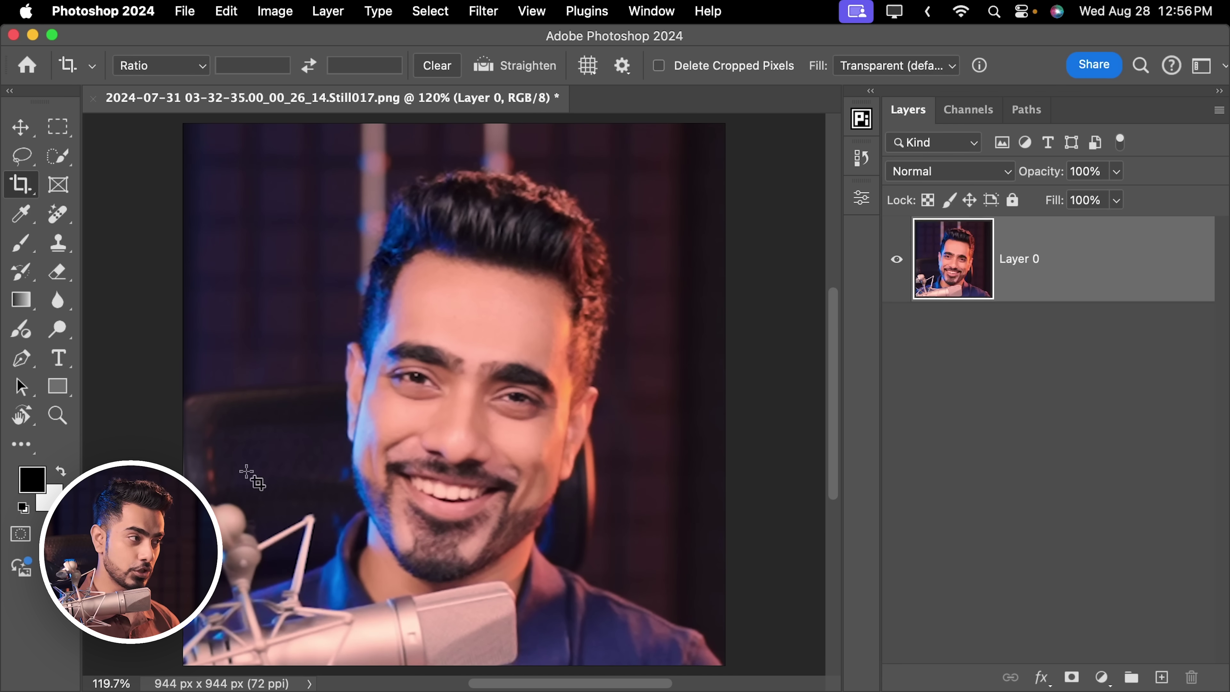
Resize the square still to 2000 × 2000 px
left_click(275, 10)
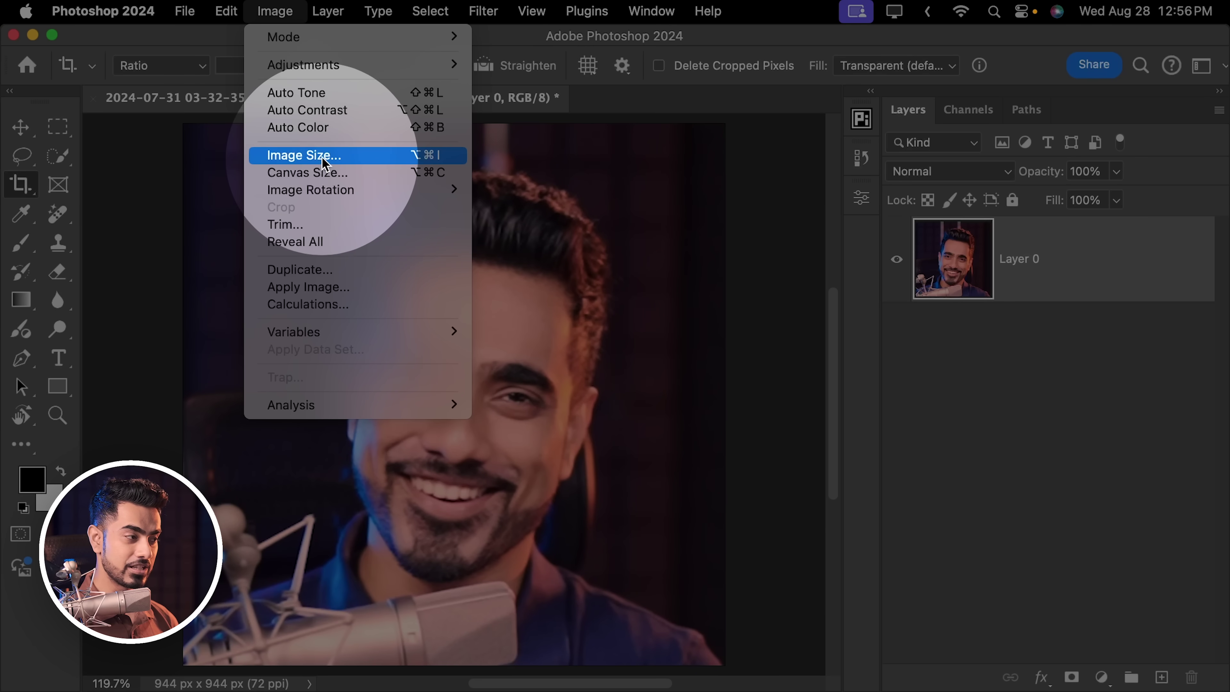
left_click(327, 159)
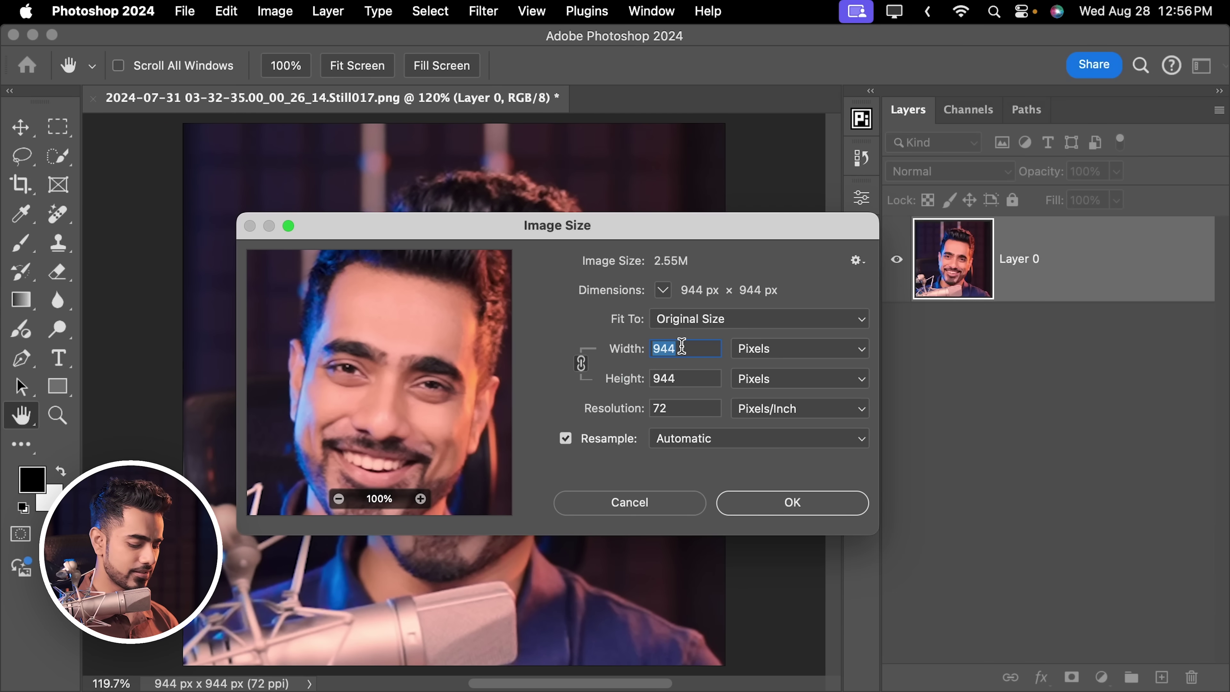
type("2000")
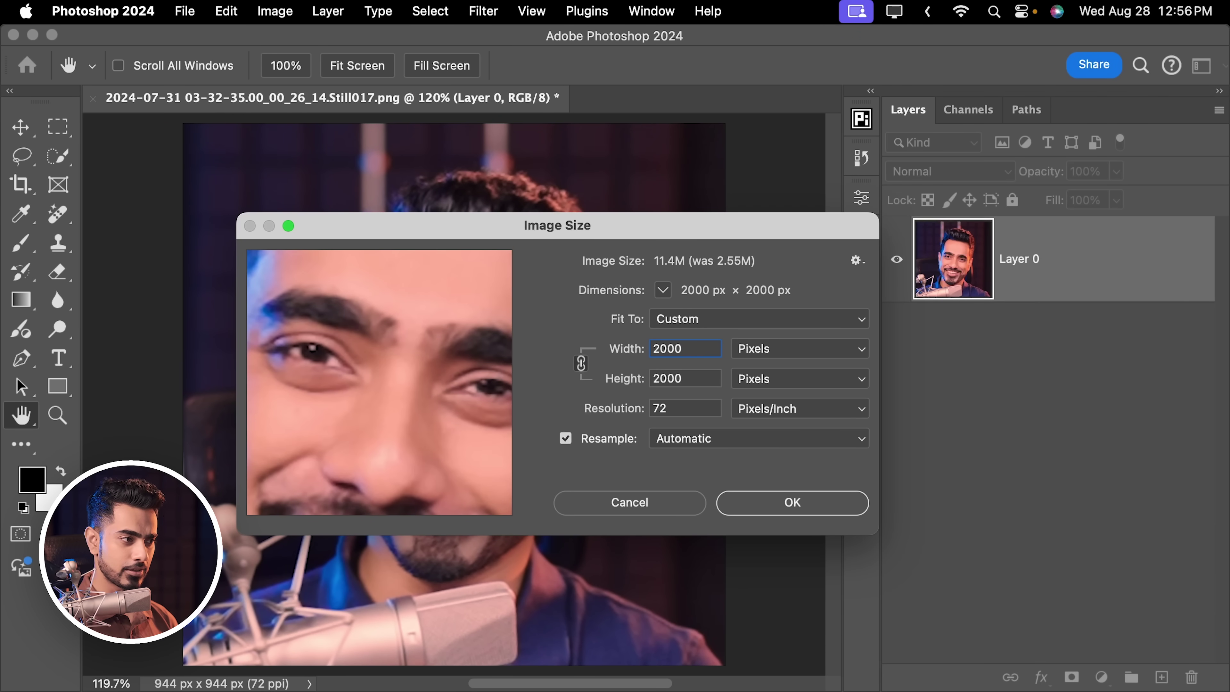
key("Return")
key("super+0")
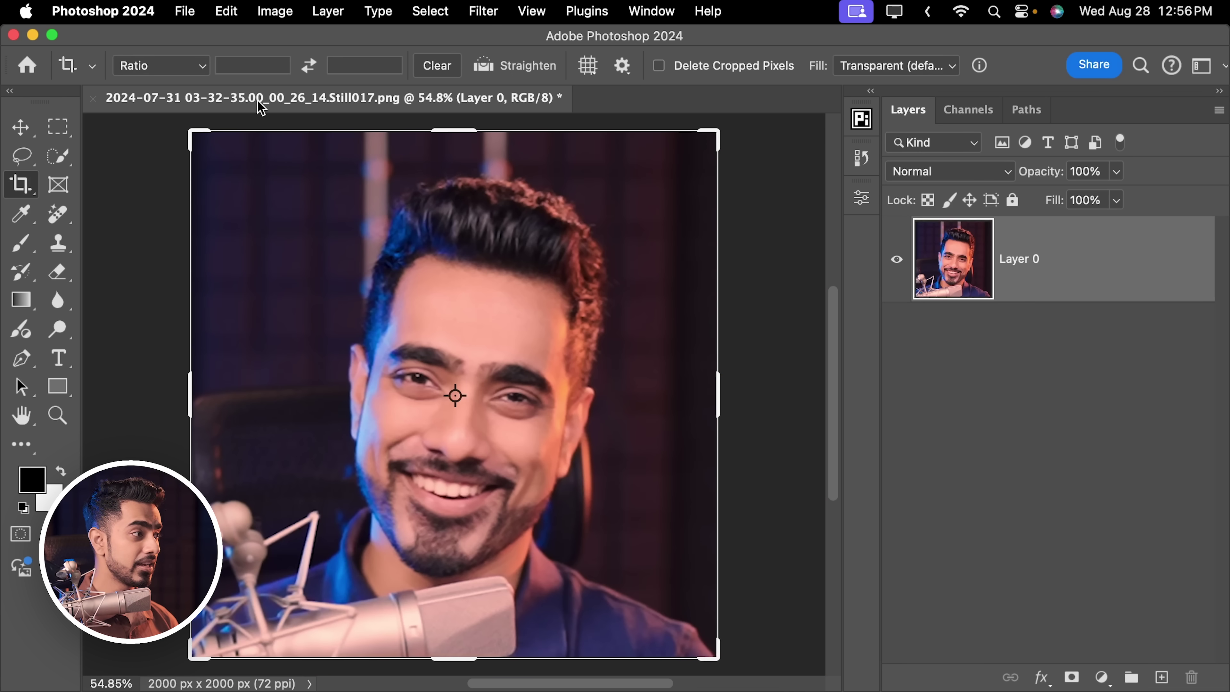
Duplicate the photo layer and convert the copy to a smart object
left_click(20, 127)
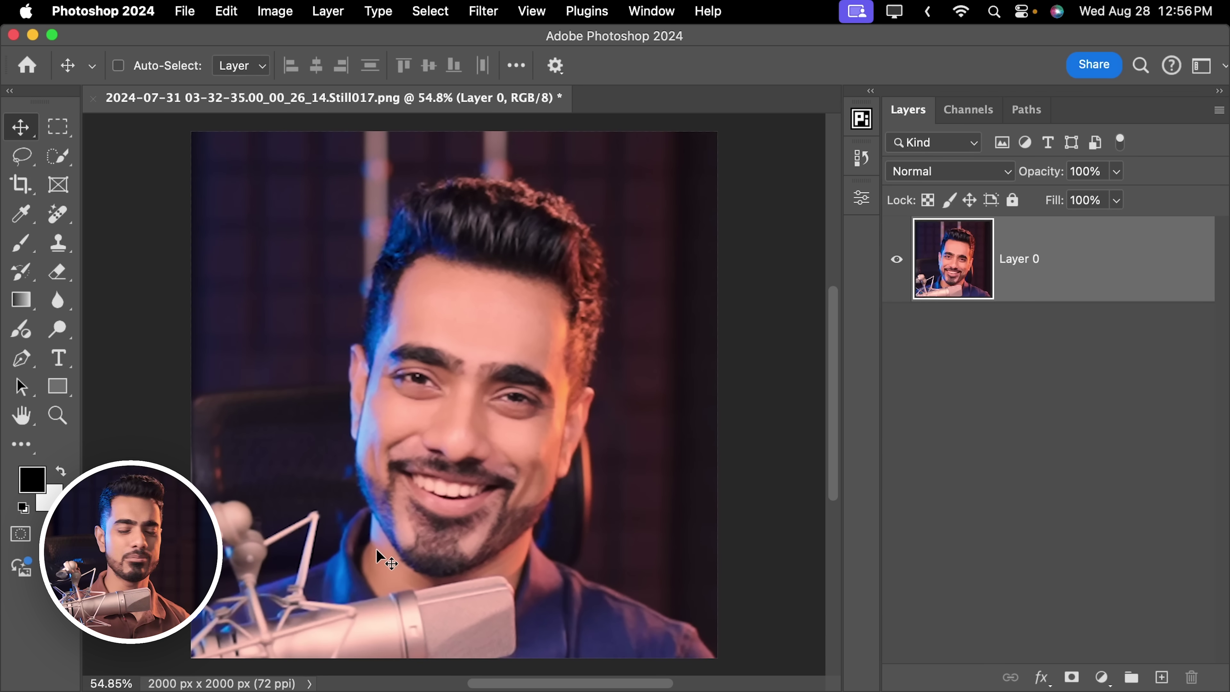
key("super+j")
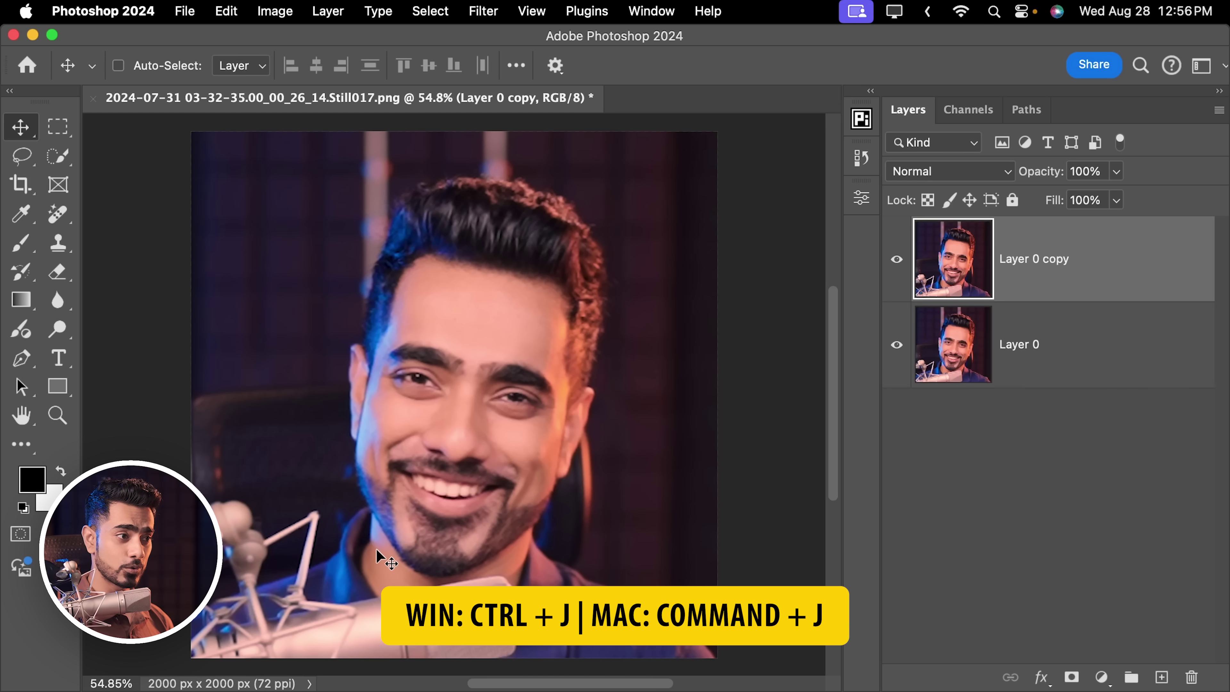
left_click(483, 11)
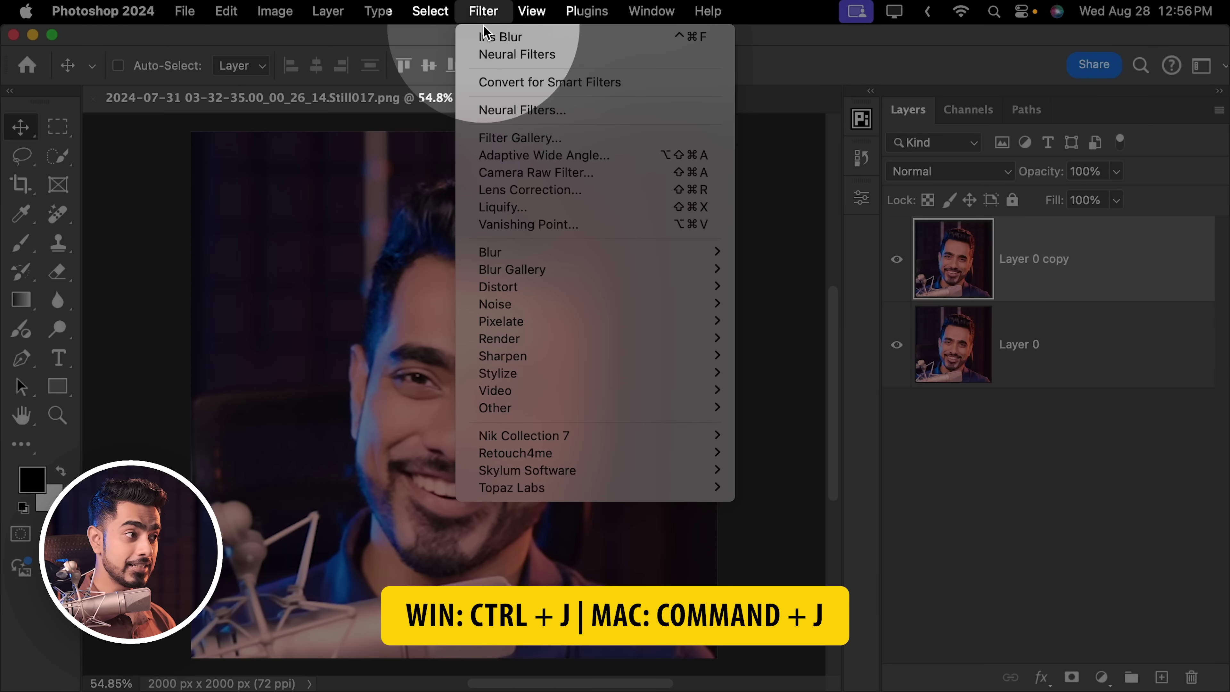
left_click(505, 86)
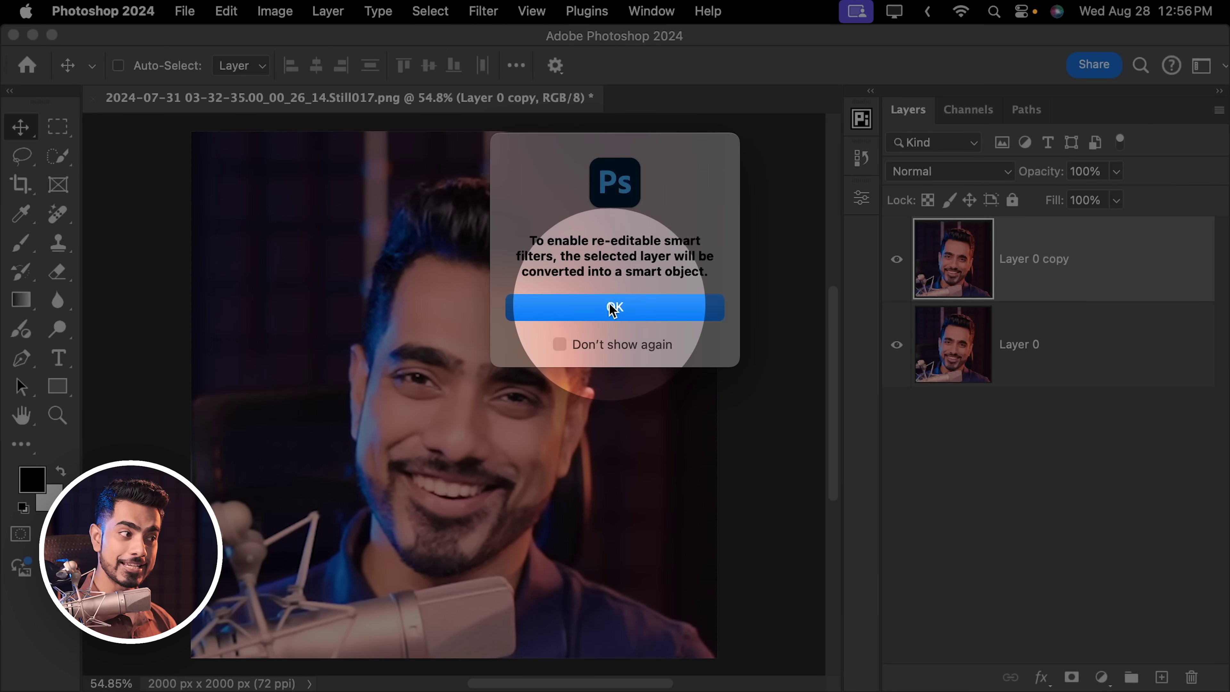
left_click(610, 308)
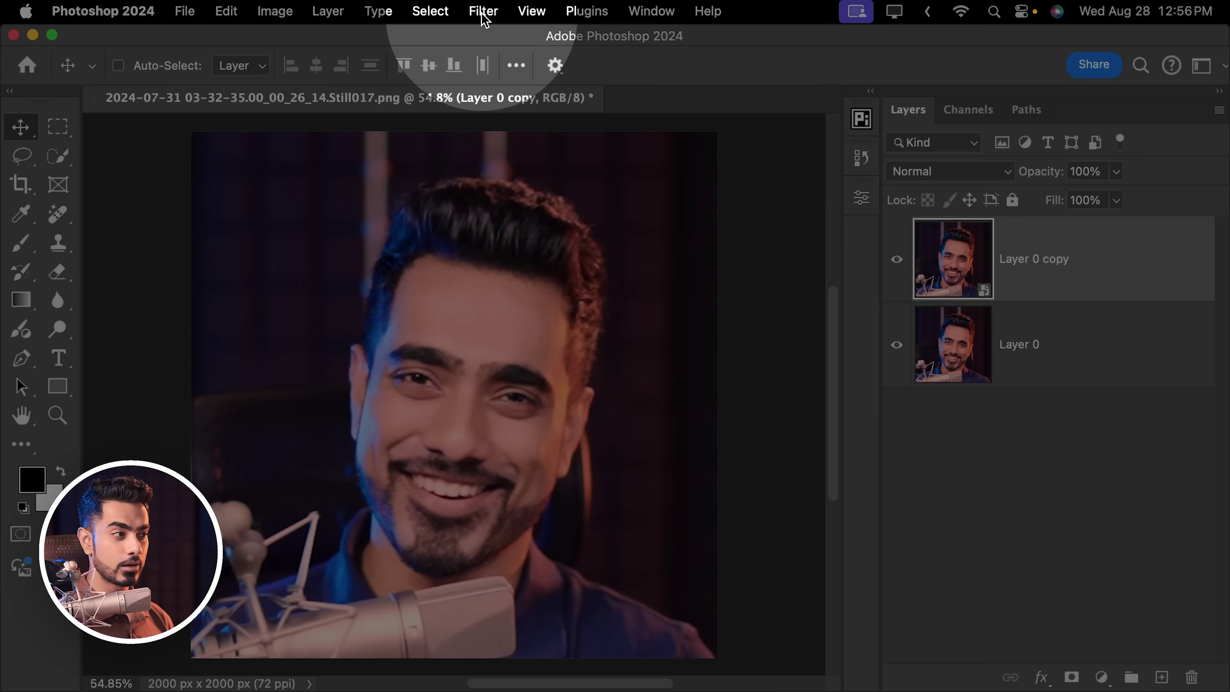
Enable Photo Restoration in Neural Filters with Enhance face 64 and Photo enhancement 0
left_click(482, 10)
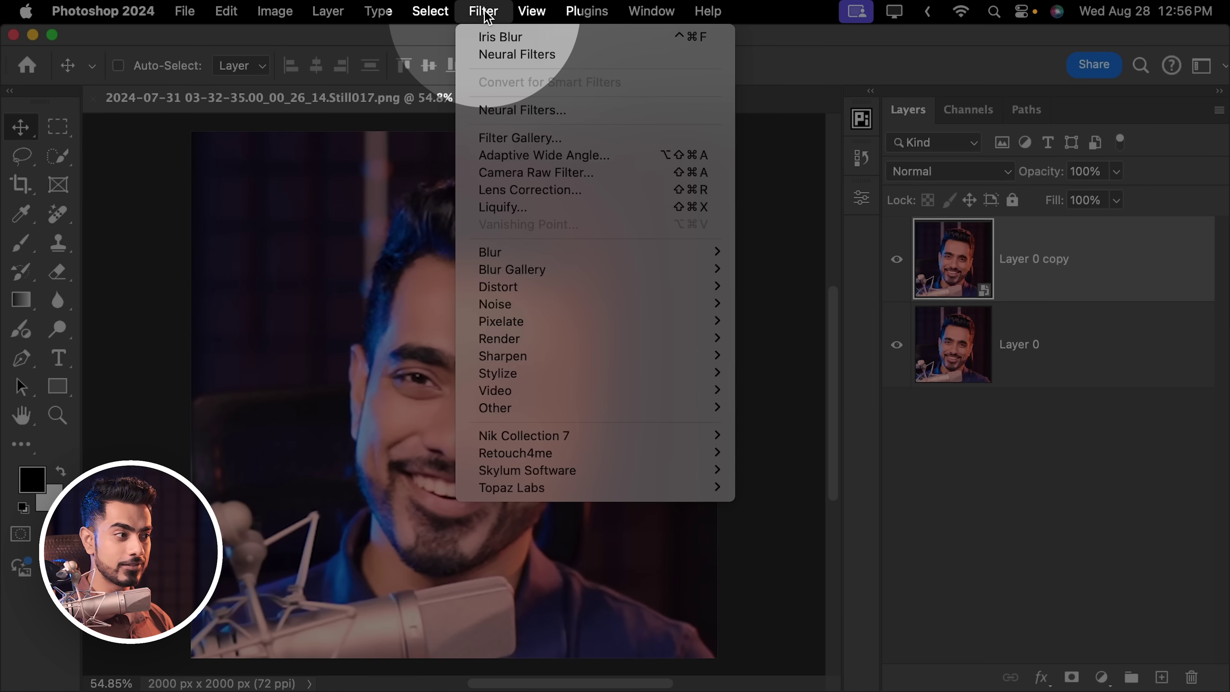
left_click(513, 111)
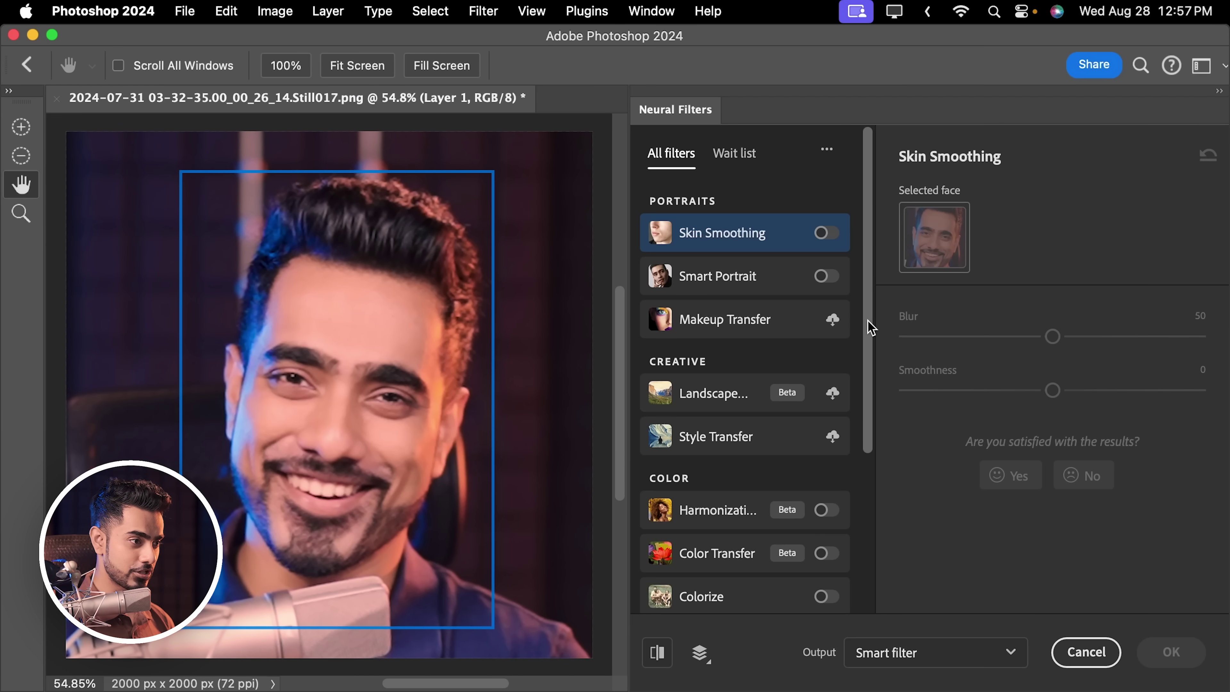
left_click_drag(870, 328, 873, 552)
left_click(828, 595)
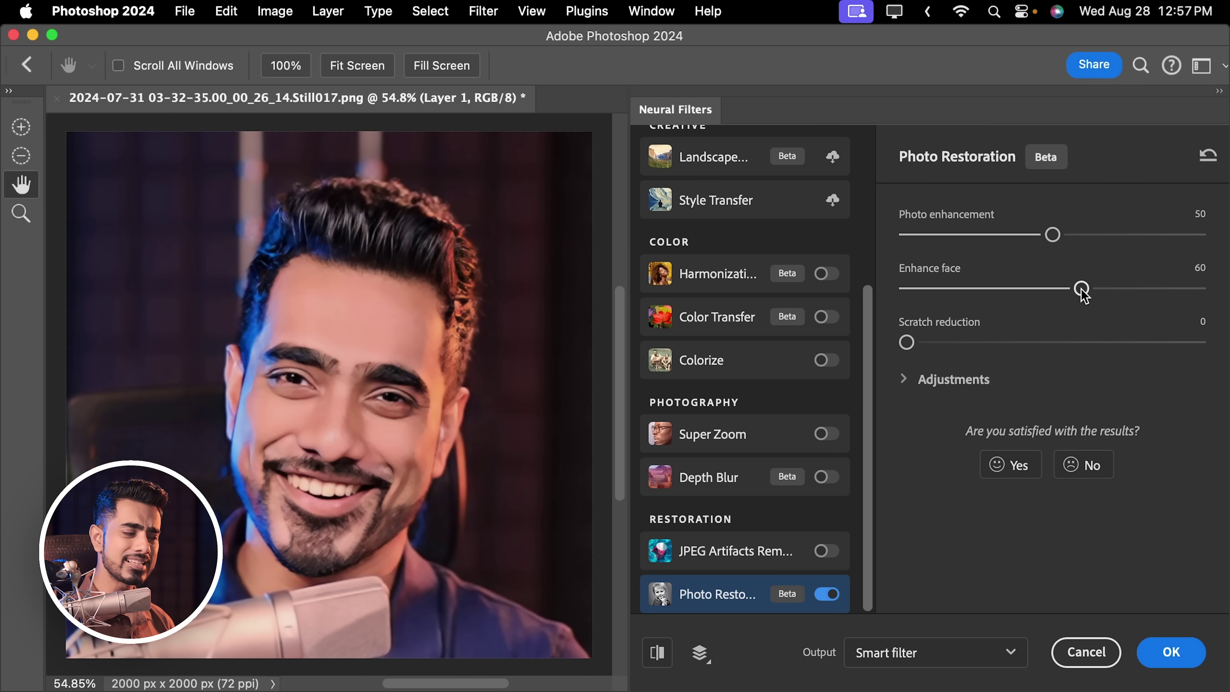
left_click_drag(1083, 296, 1205, 289)
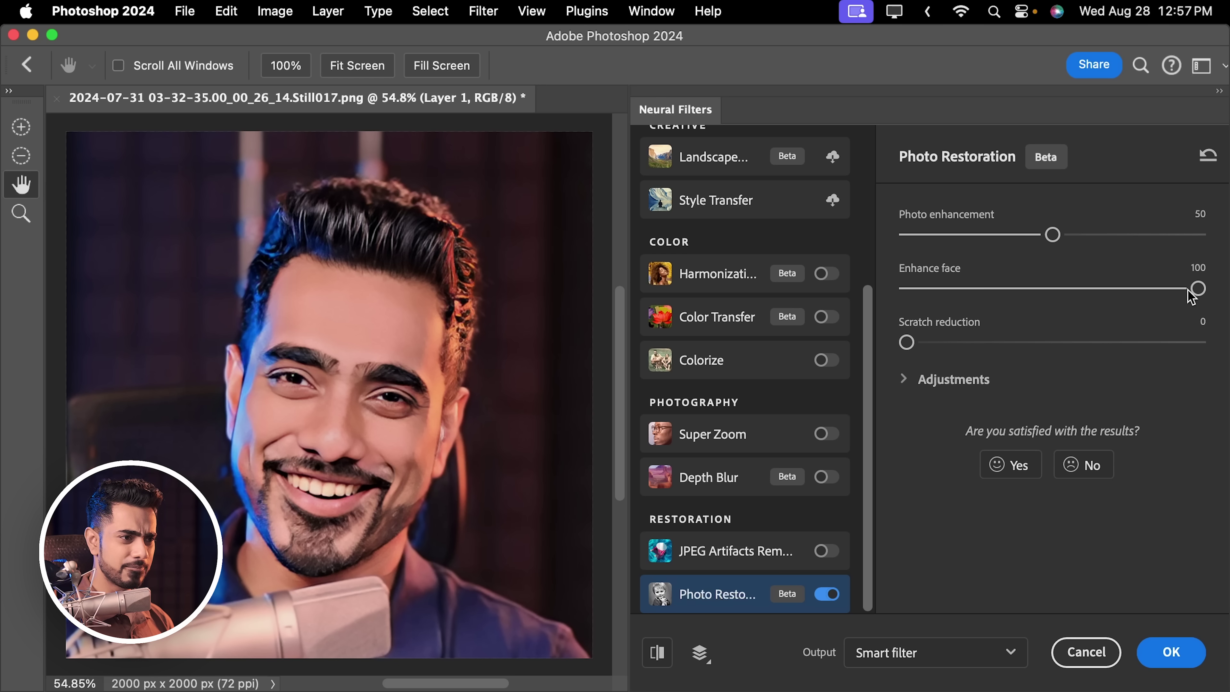
left_click_drag(1187, 289, 1093, 291)
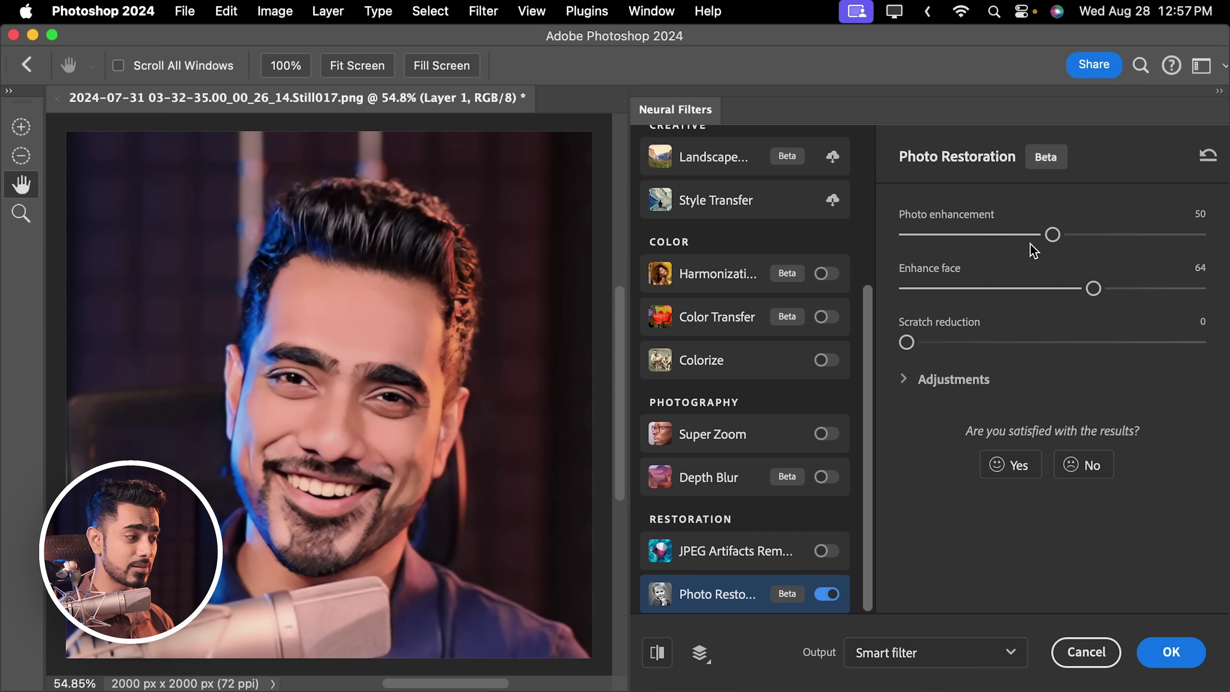
left_click_drag(1053, 235, 777, 255)
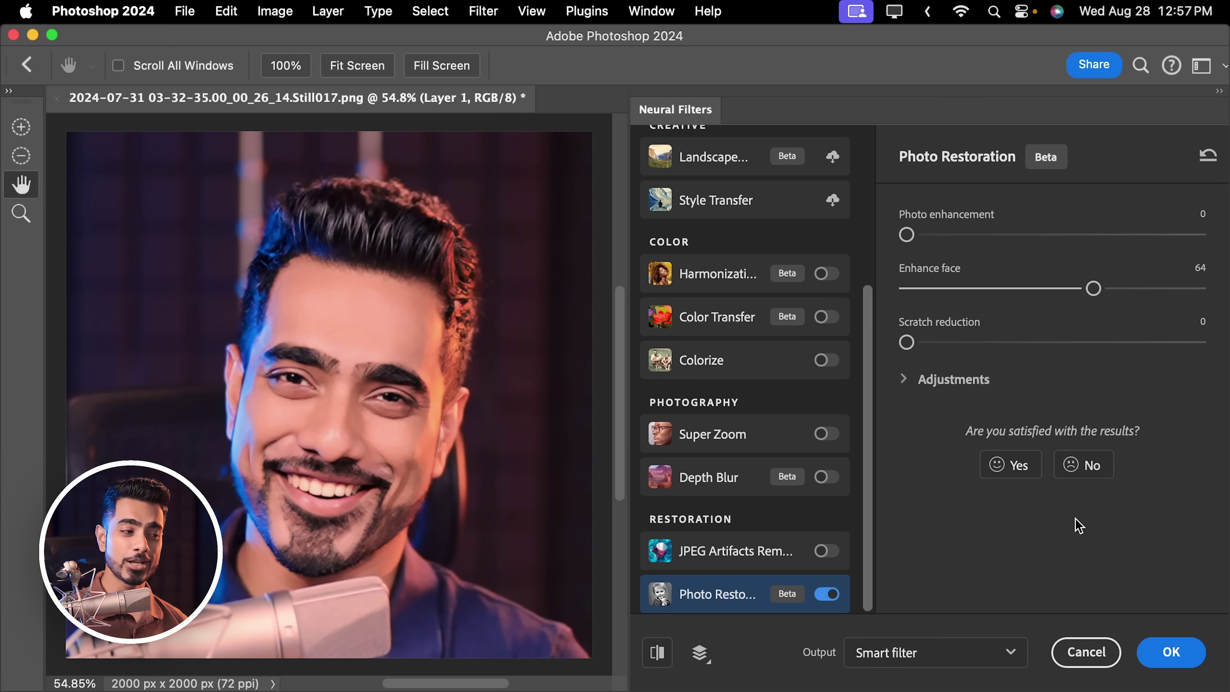
left_click(1171, 652)
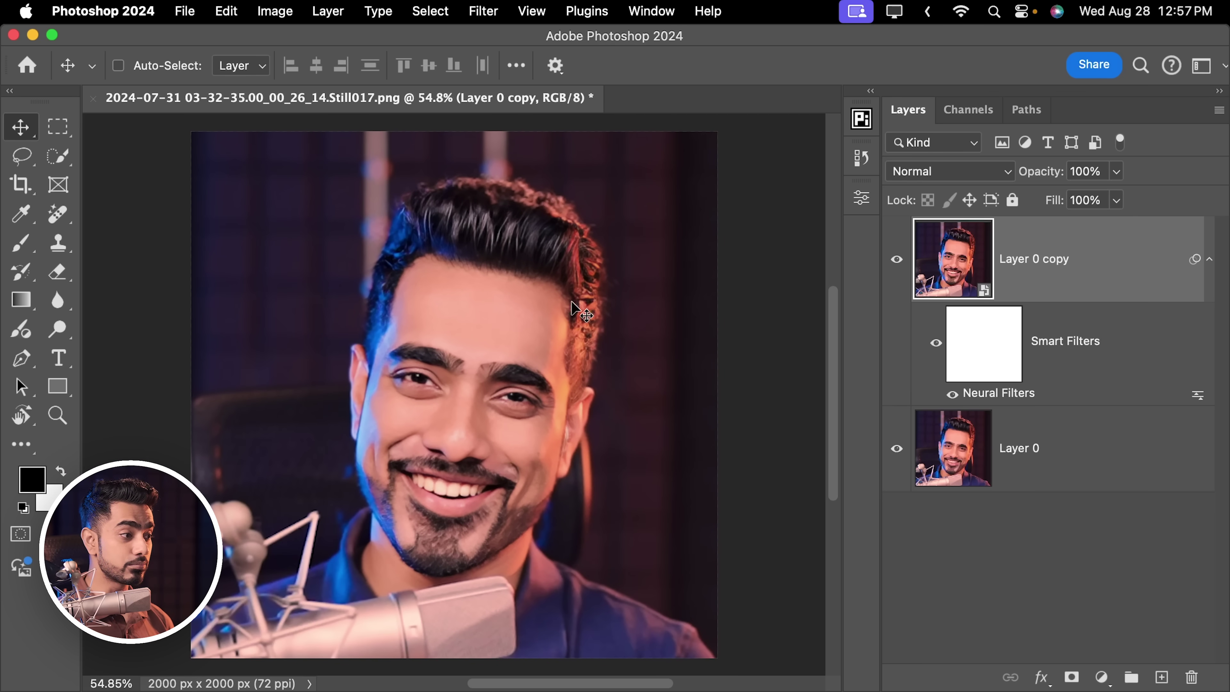
left_click(896, 453, "alt")
scroll(489, 447, "up", 5)
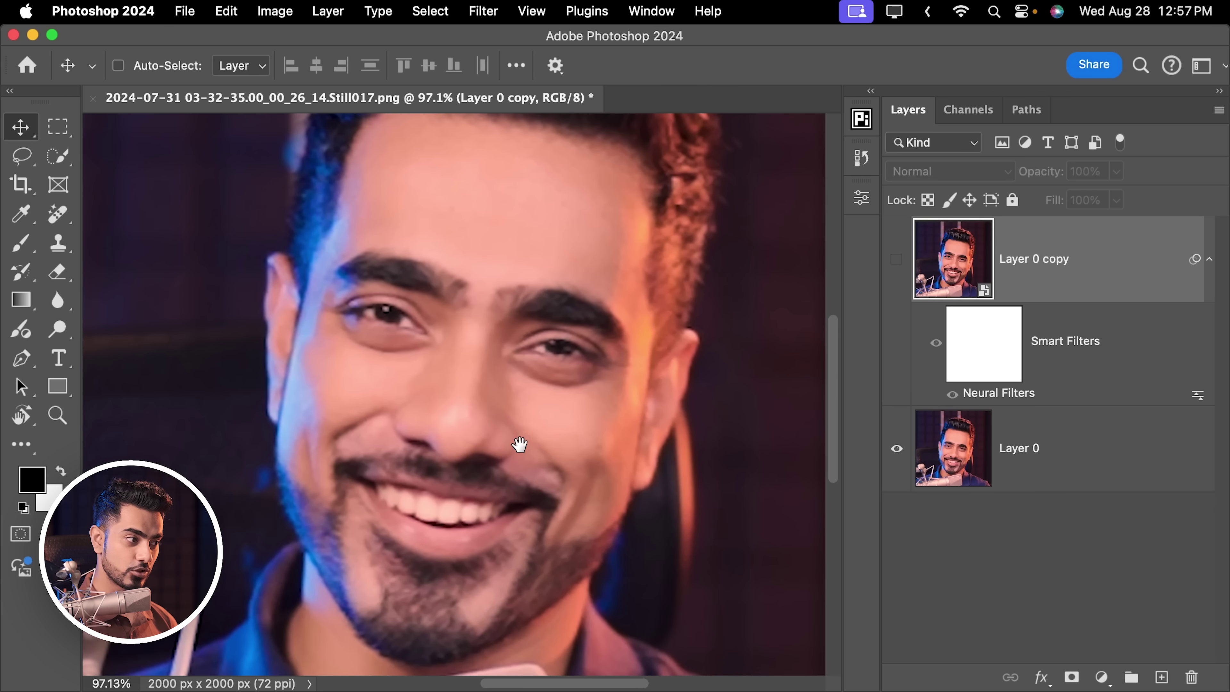
left_click(897, 453, "alt")
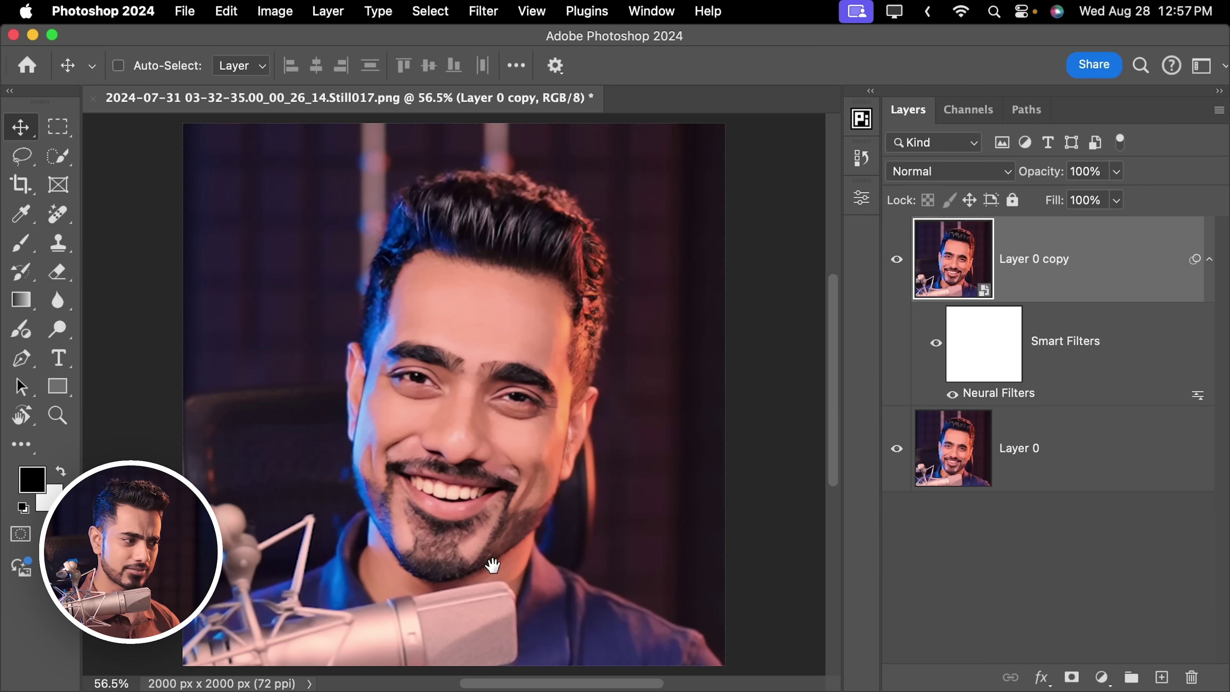
scroll(486, 561, "down", 5)
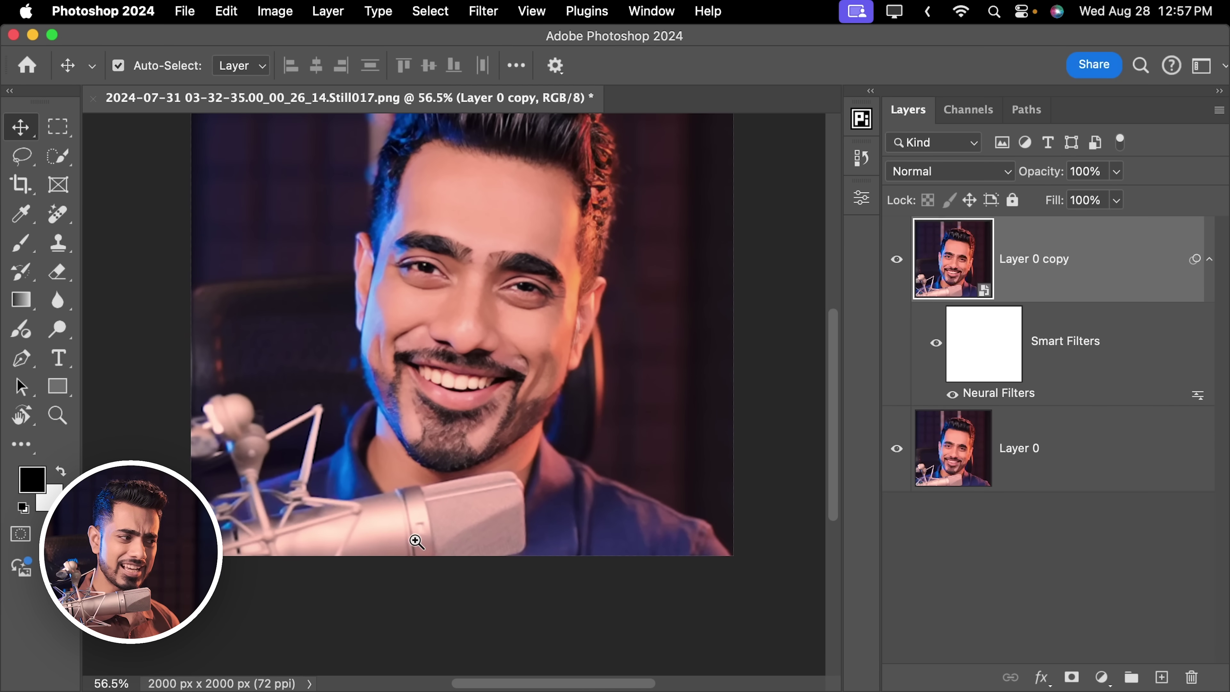
left_click_drag(416, 539, 458, 541)
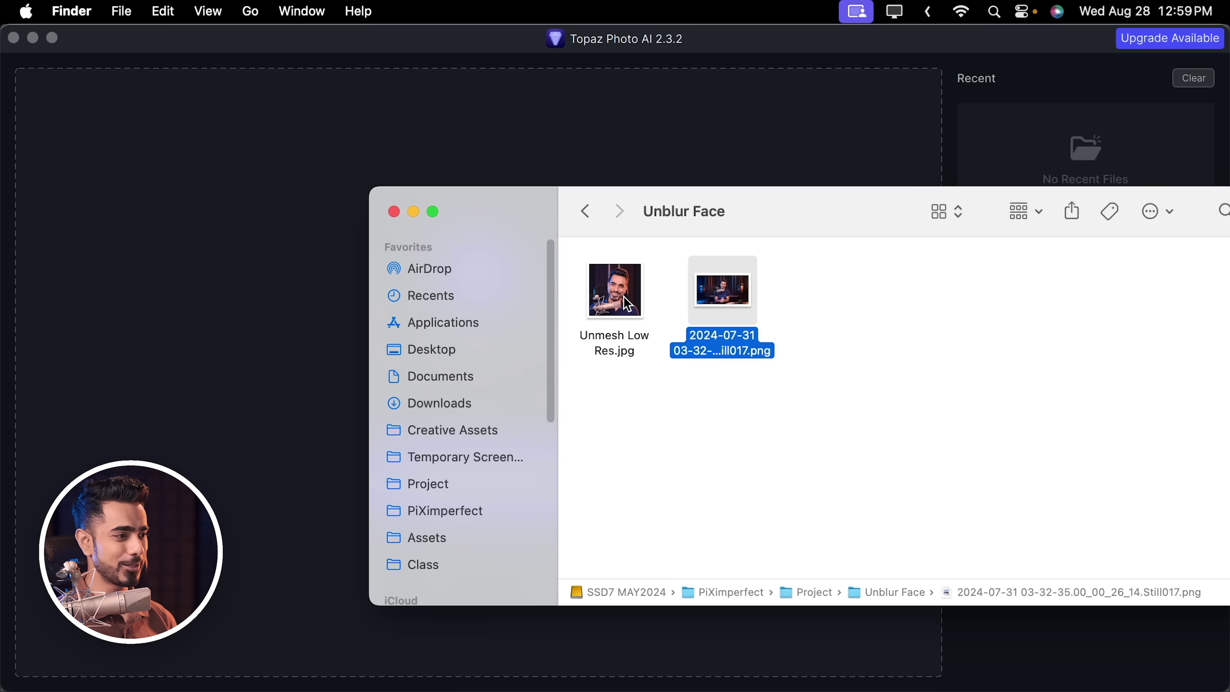
Drop the low-resolution portrait JPG into Topaz Photo AI and pan the preview to frame the face
left_click_drag(627, 305, 475, 137)
left_click(530, 159)
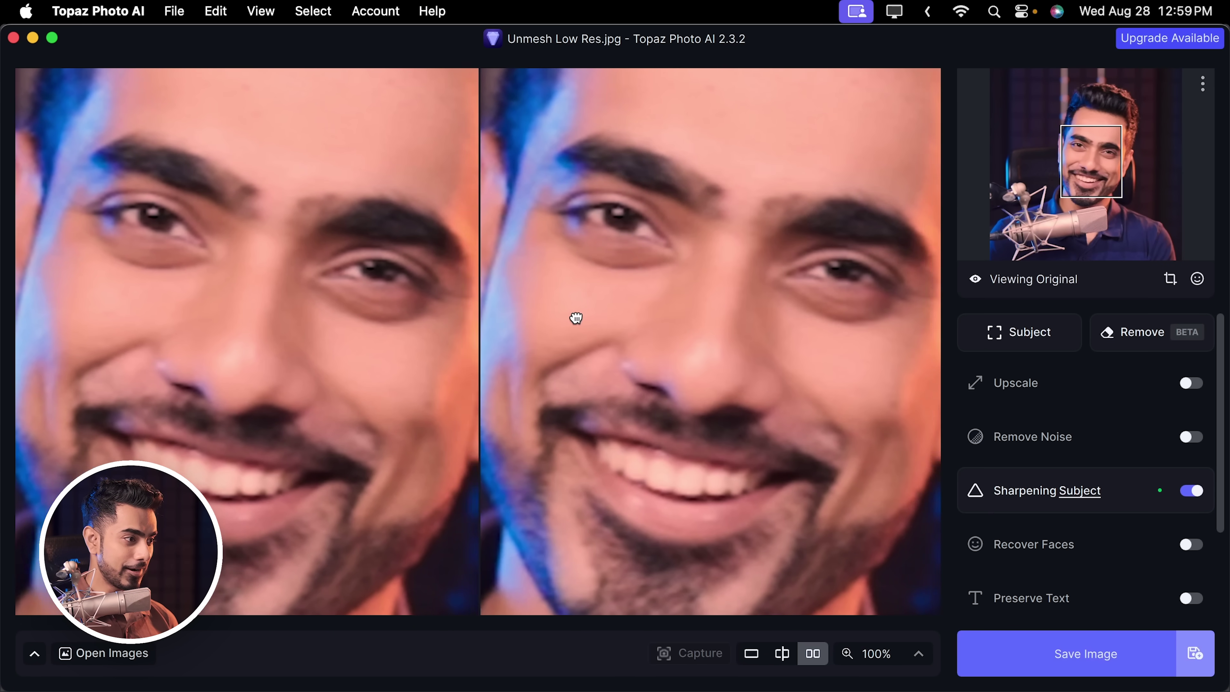
left_click_drag(575, 318, 618, 297)
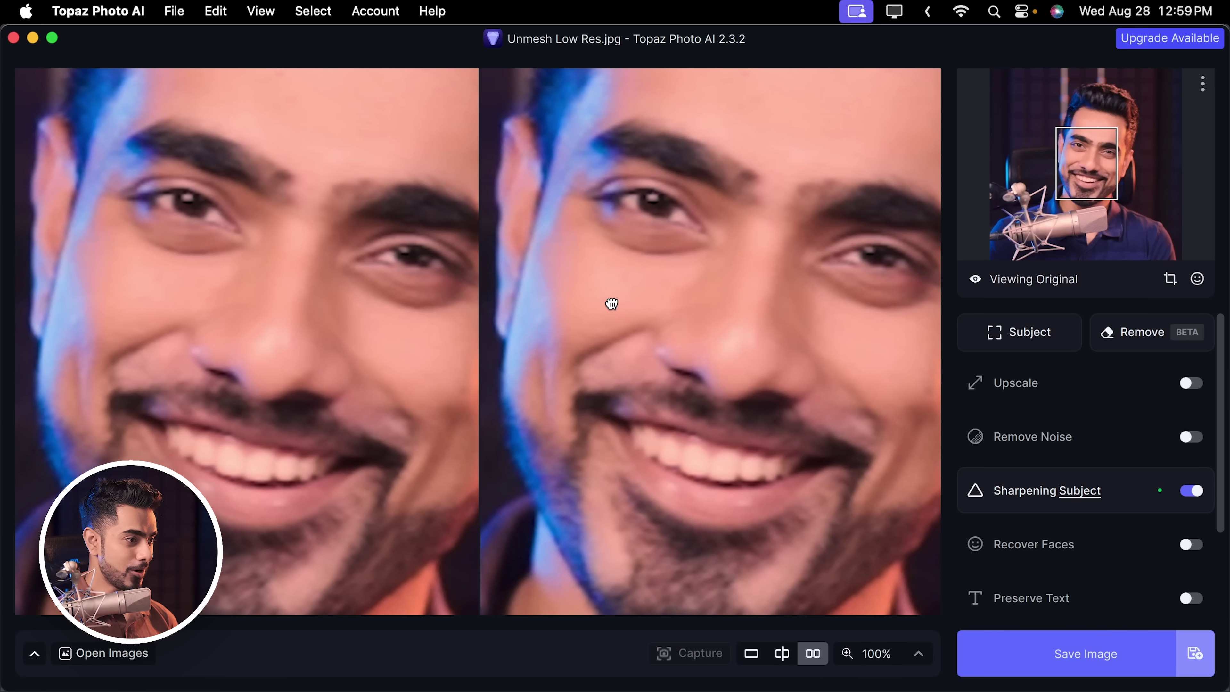
scroll(623, 391, "down", 2)
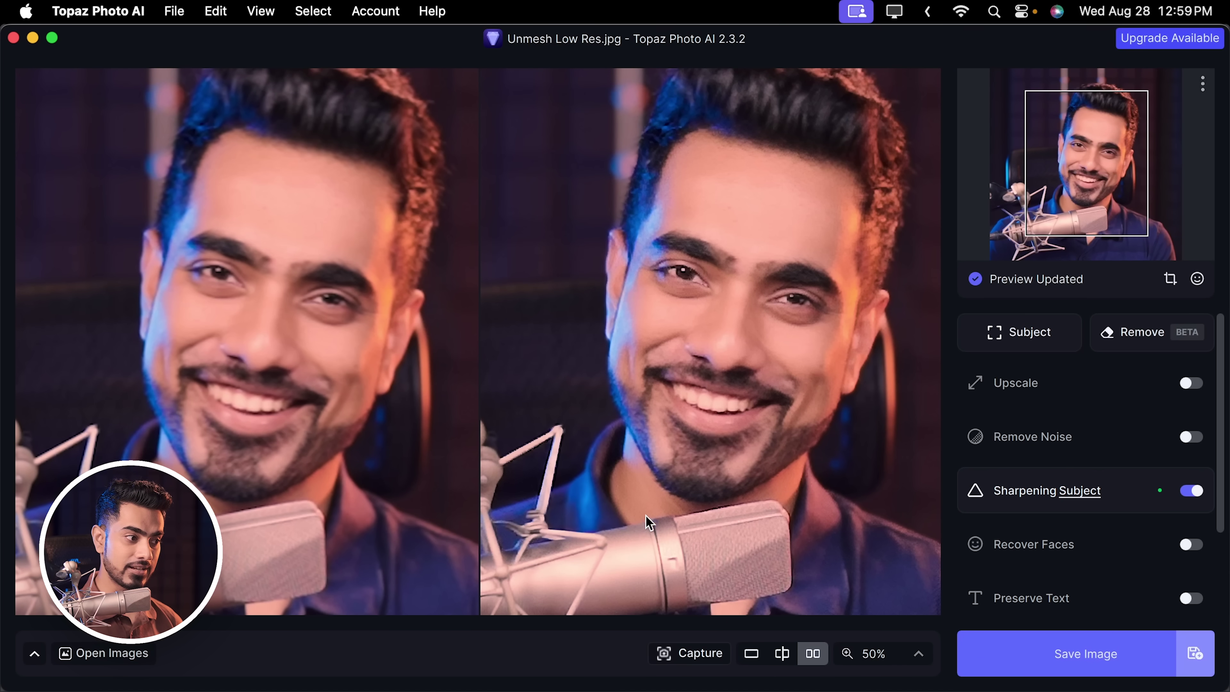
left_click_drag(649, 524, 722, 406)
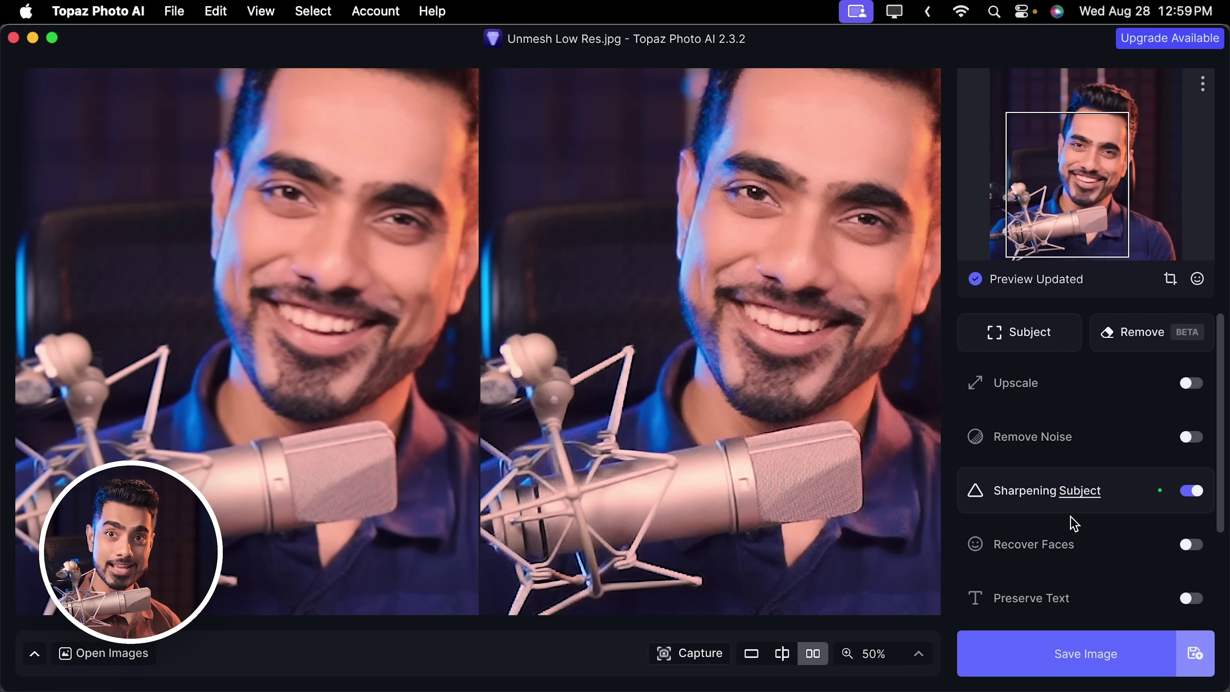
Enable Recover Faces in Topaz Photo AI and raise its Strength from 80 to 100
left_click(1192, 544)
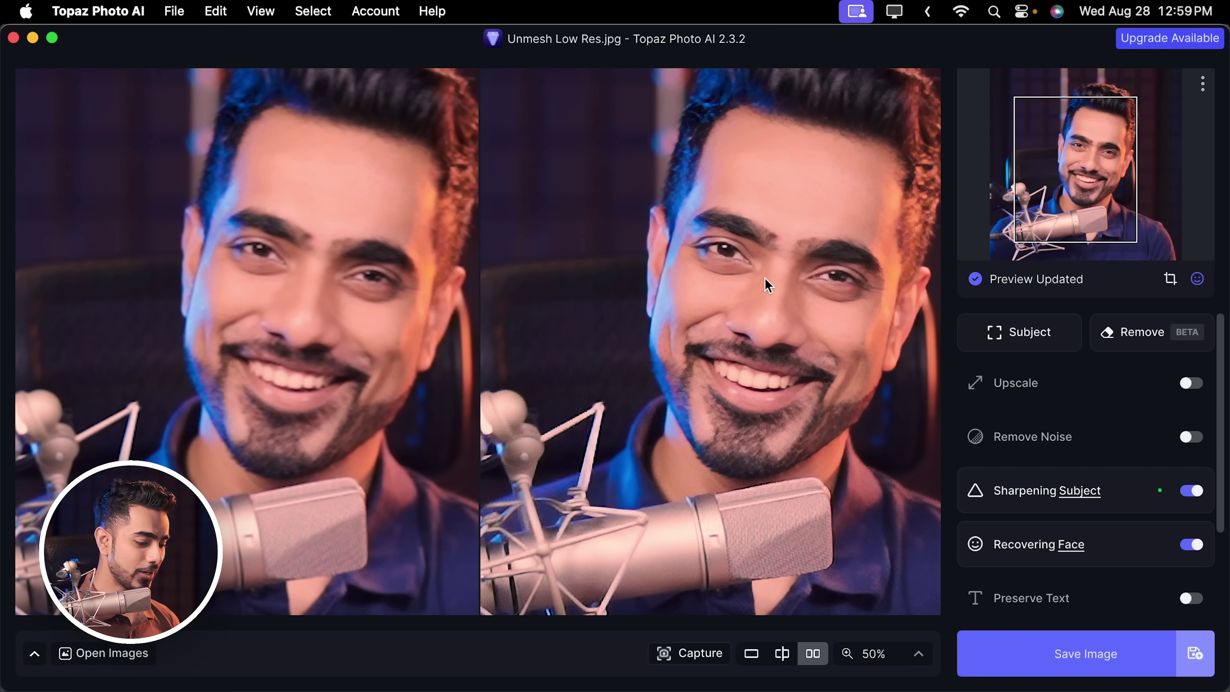
scroll(775, 257, "down", 2)
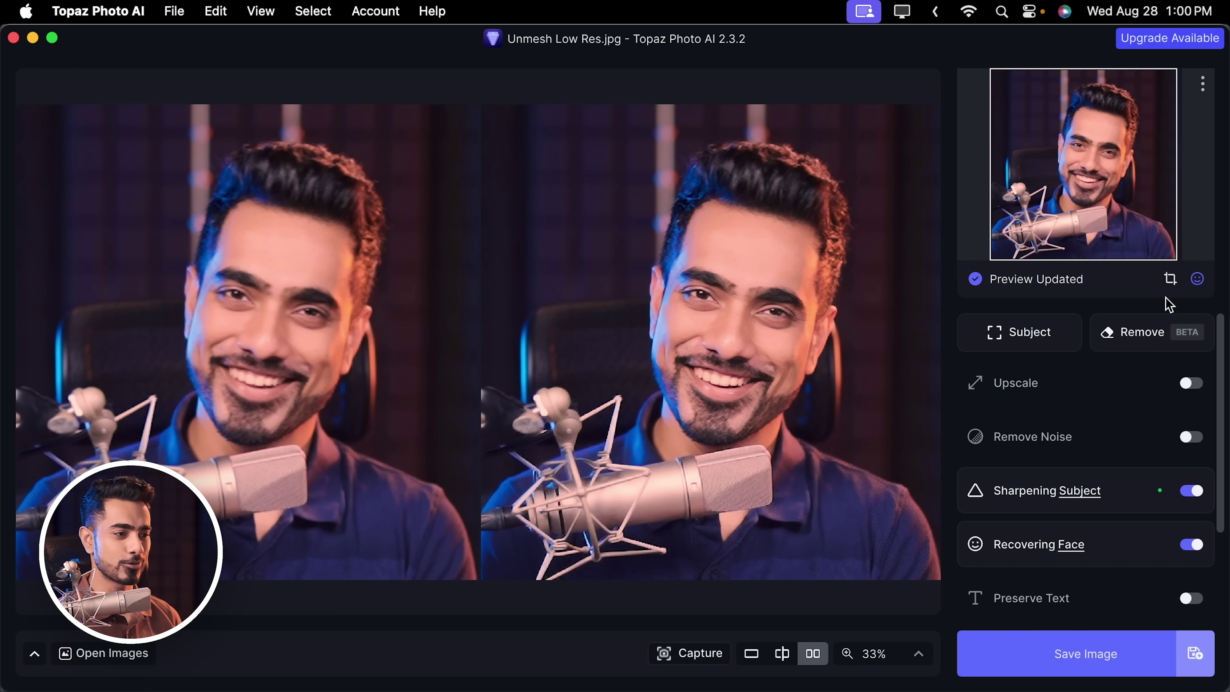
left_click(976, 549)
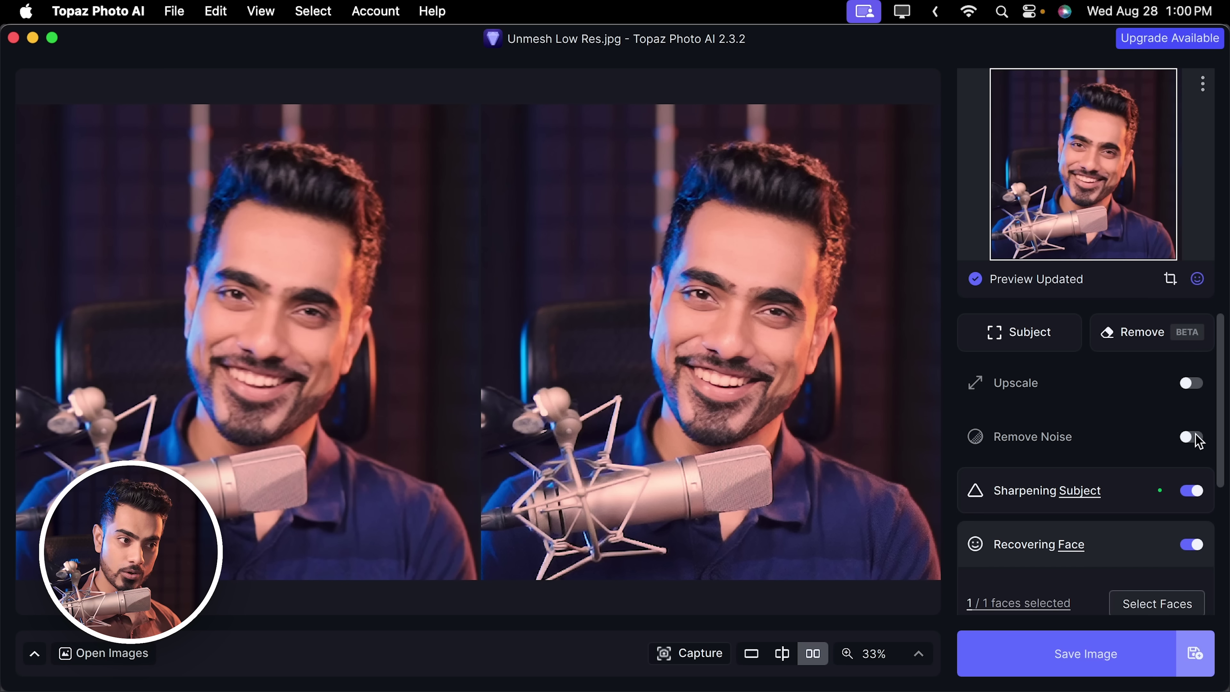
scroll(1218, 442, "down", 5)
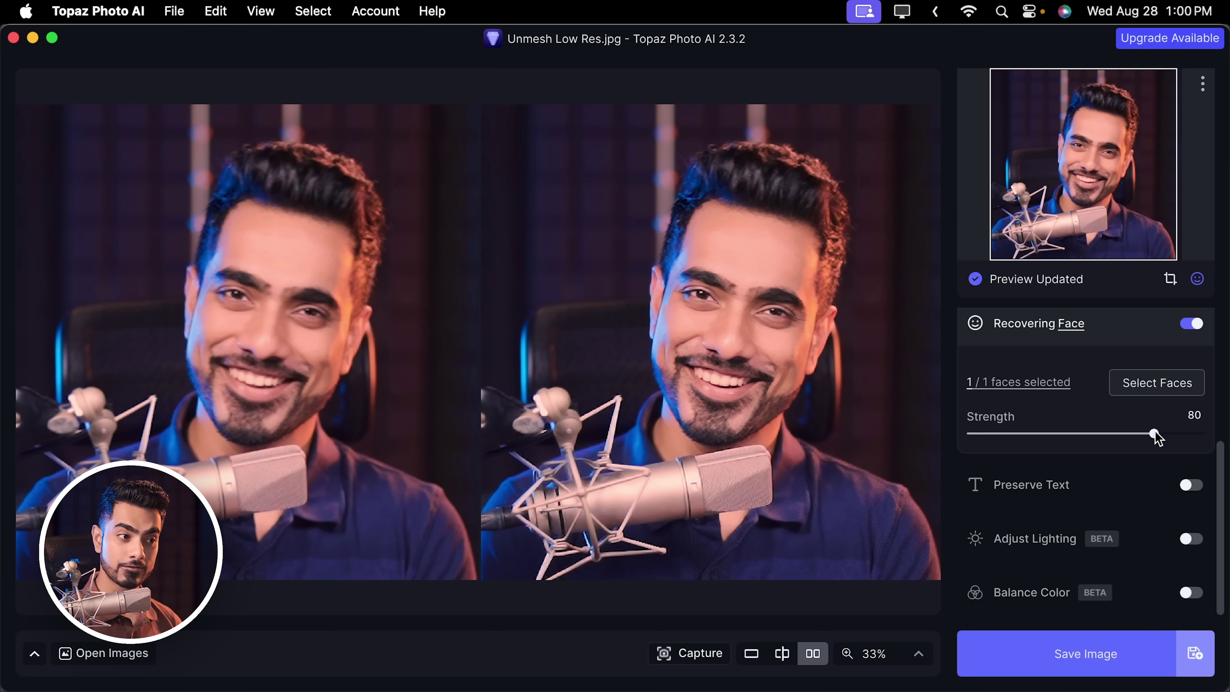
left_click_drag(1156, 436, 1227, 428)
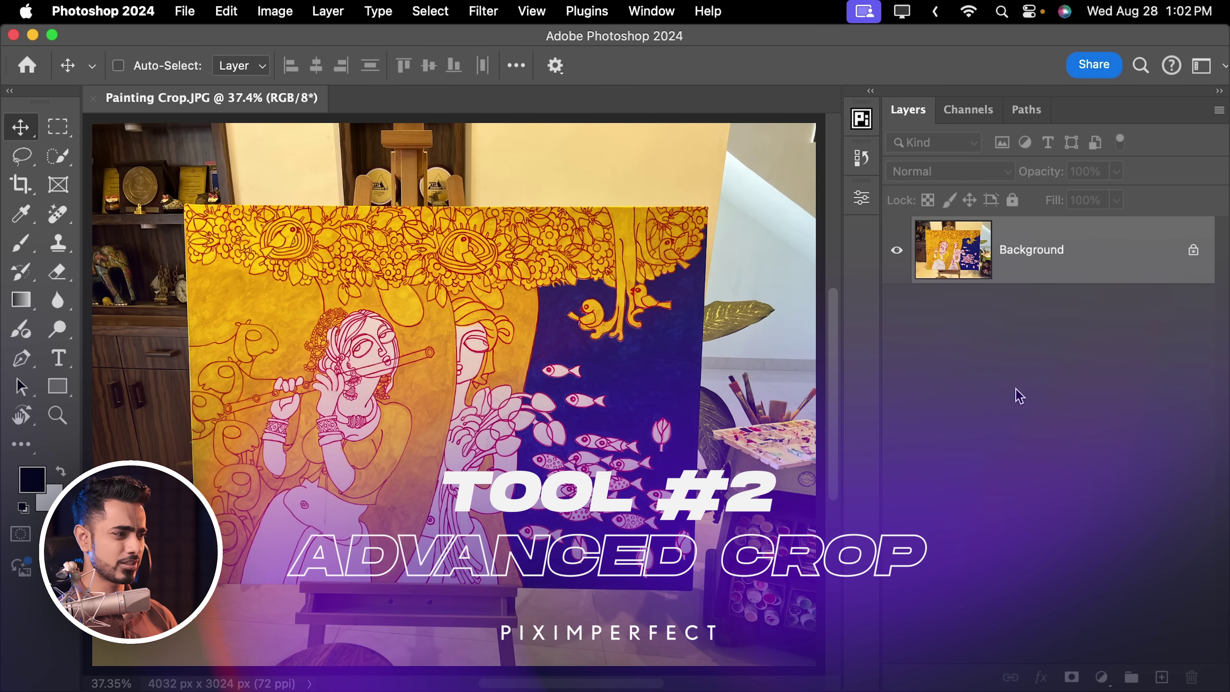
Crop Painting Crop.JPG so its top, bottom, left and right edges hug the painting
scroll(547, 271, "down", 3)
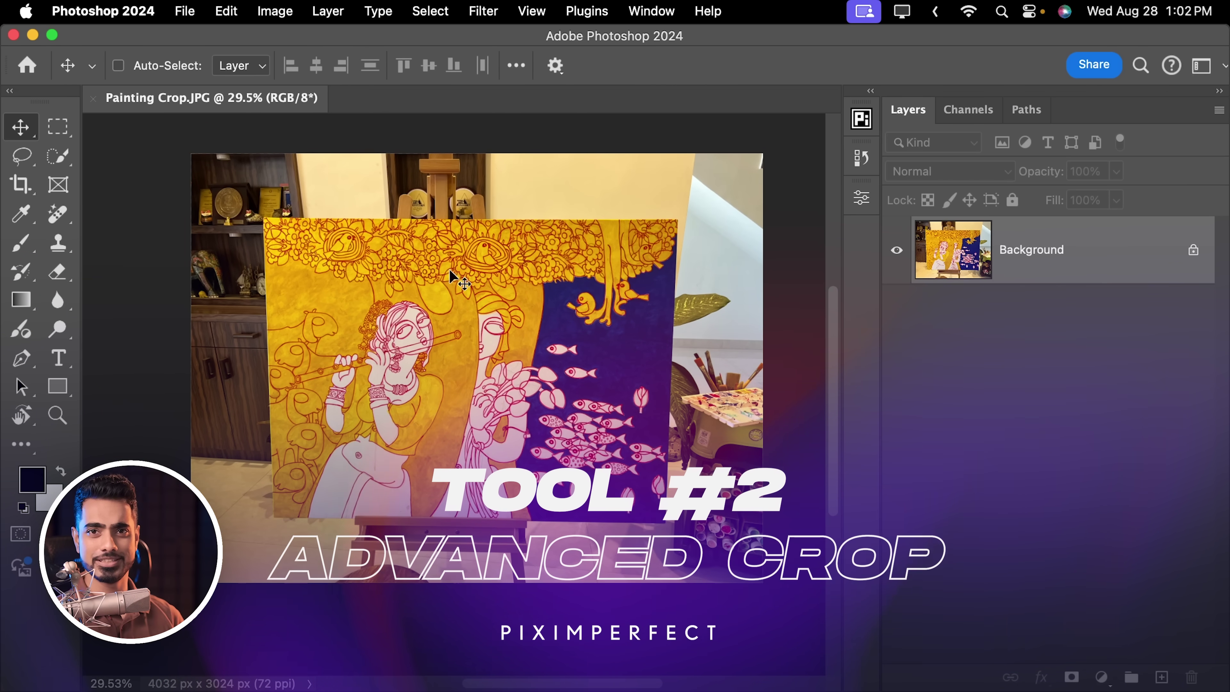
scroll(484, 290, "up", 2)
scroll(484, 291, "right", 2)
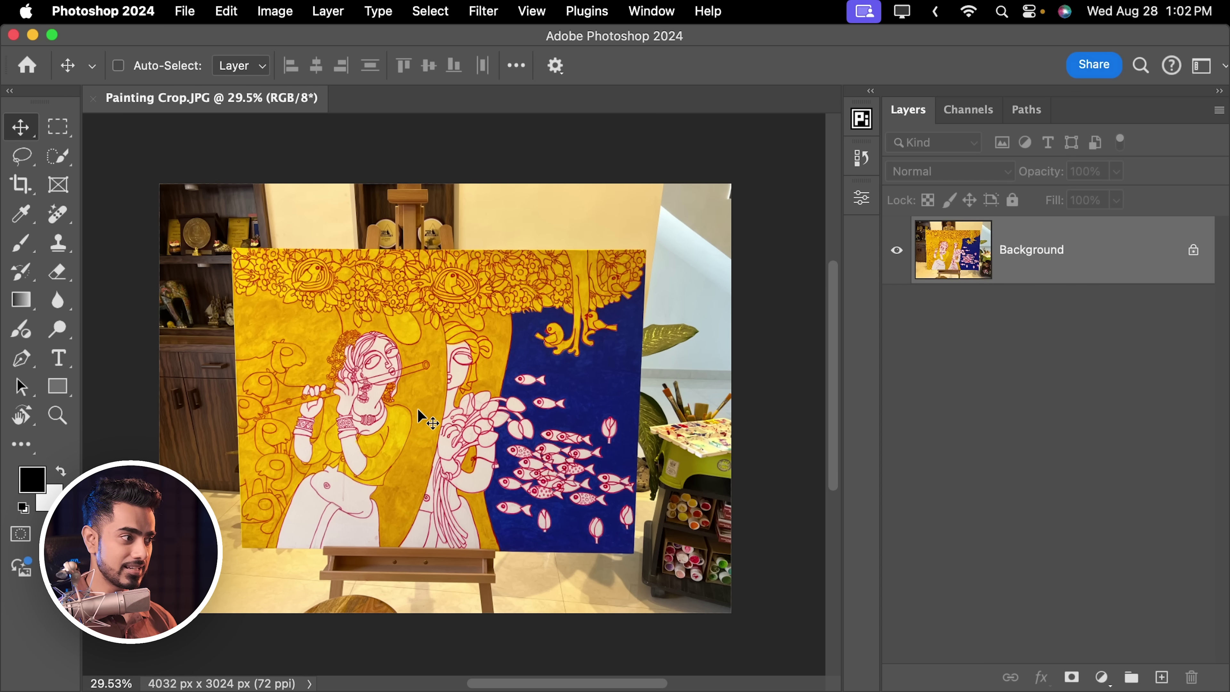
key("c")
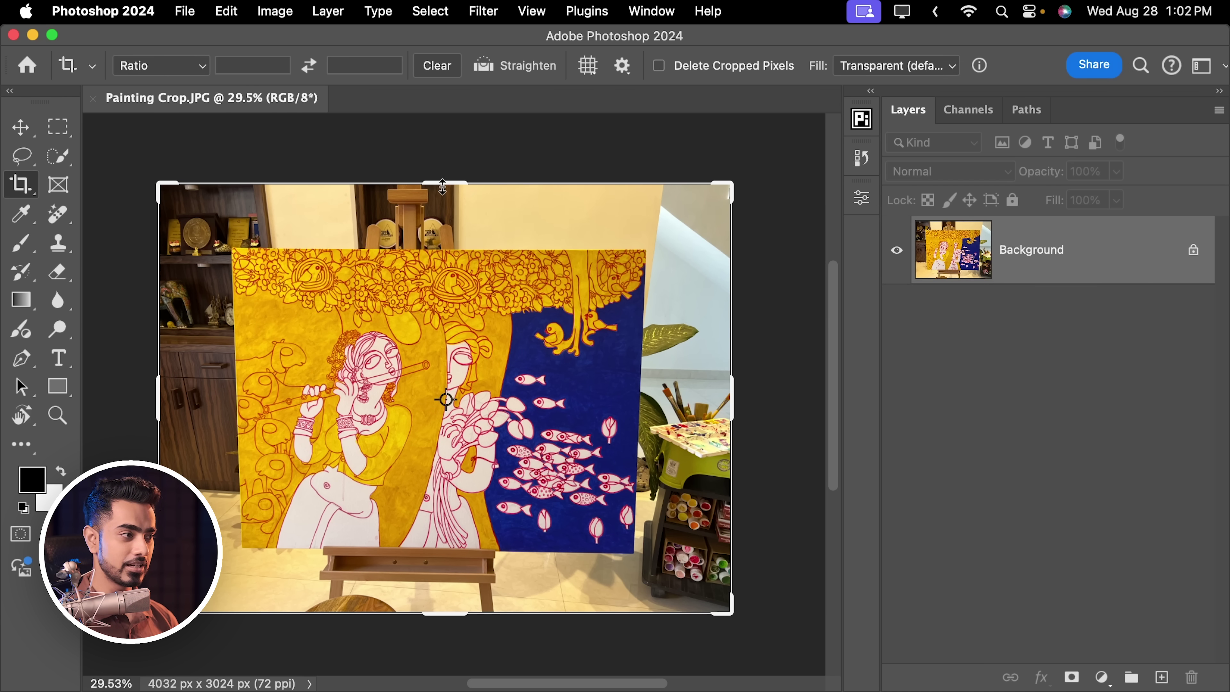
left_click_drag(442, 188, 449, 218)
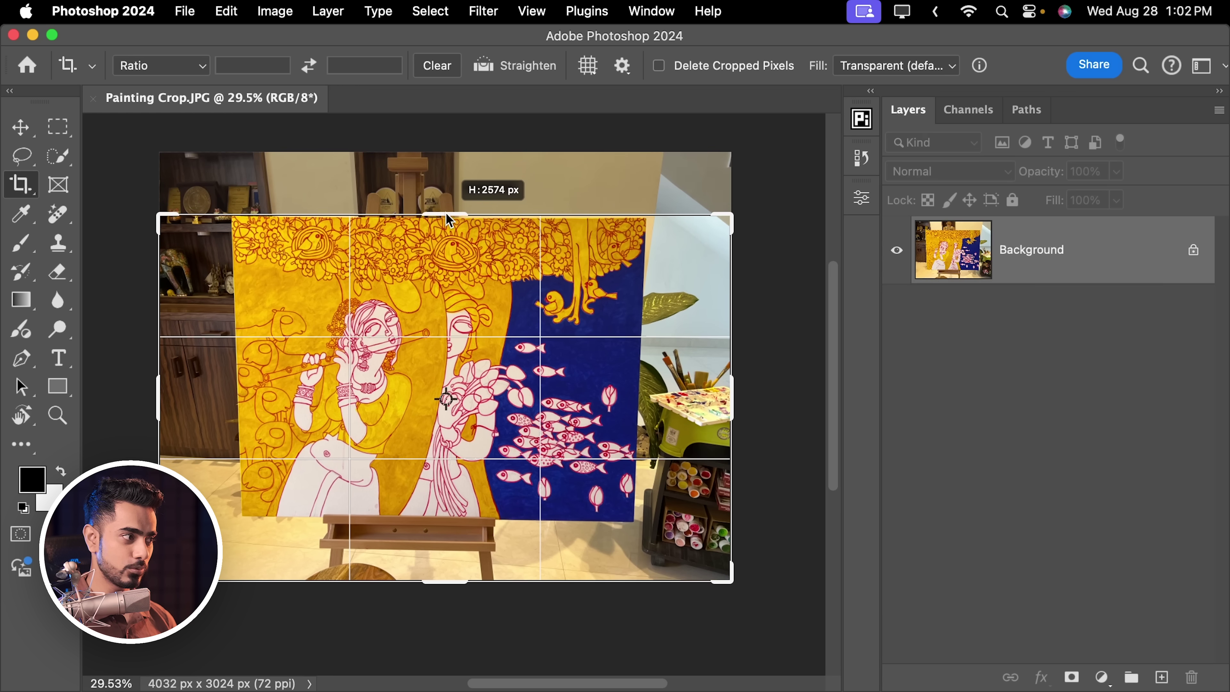
left_click_drag(448, 221, 448, 220)
left_click_drag(444, 580, 446, 551)
left_click_drag(740, 389, 702, 384)
left_click_drag(211, 400, 234, 401)
key("Return")
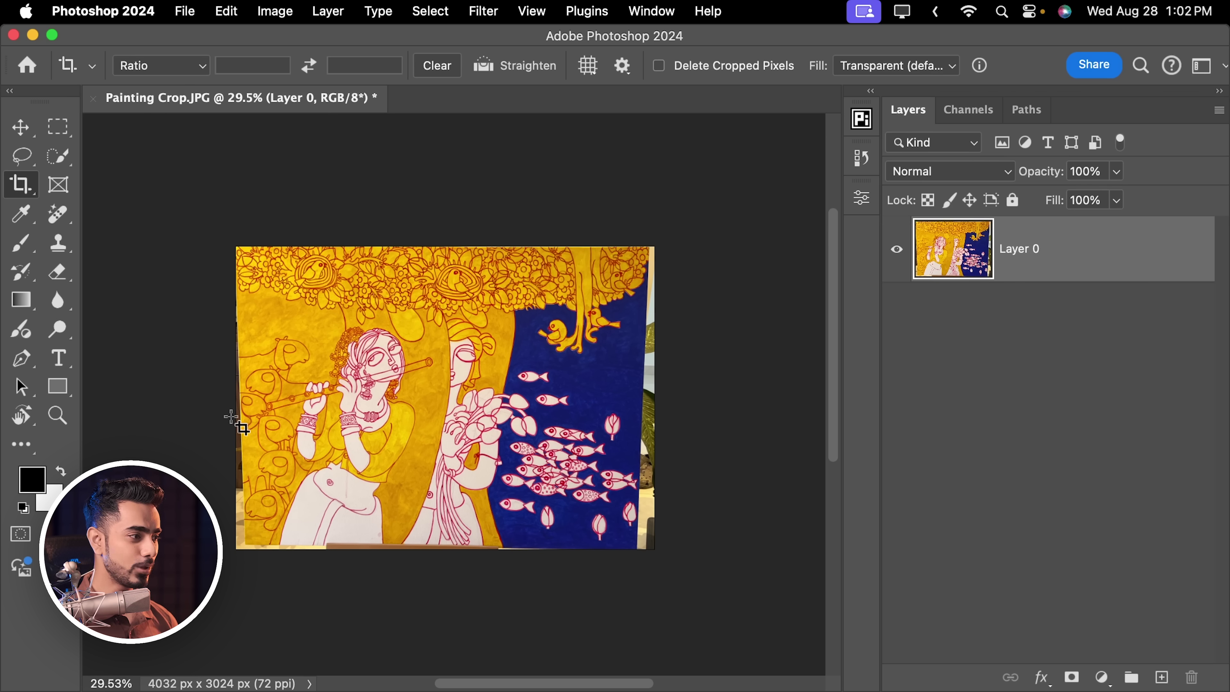
Distort the cropped painting by pulling its bottom-left and bottom-right corners outward
key("super+t")
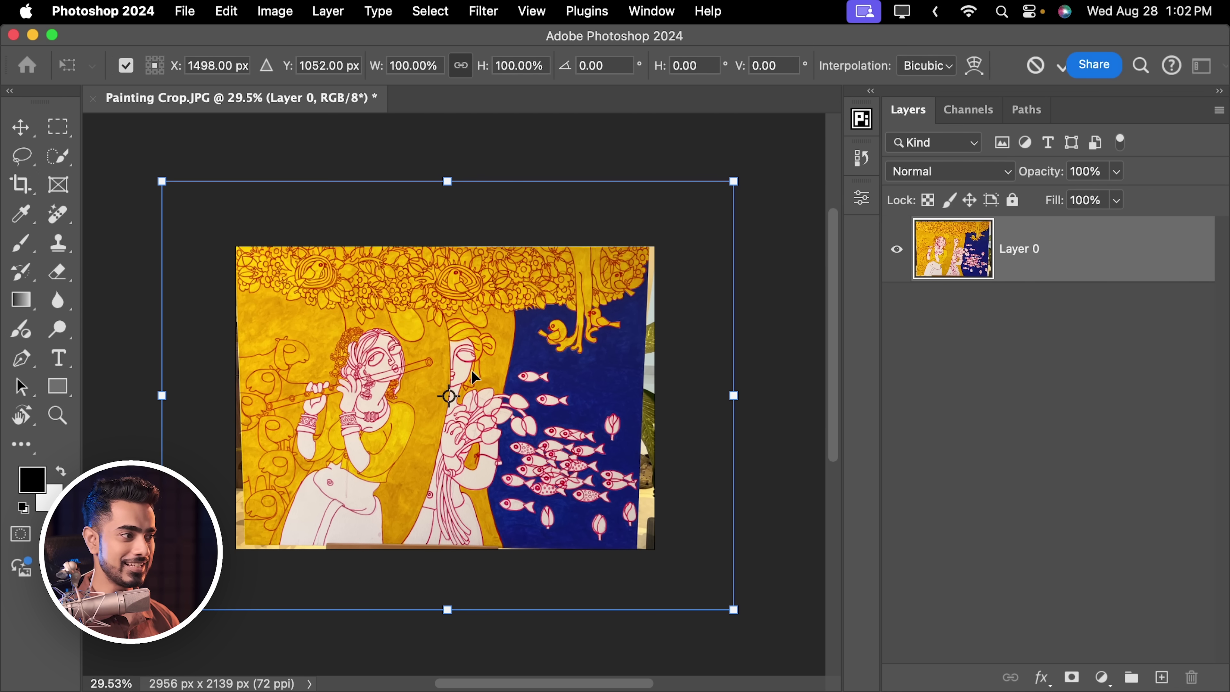
right_click(443, 339)
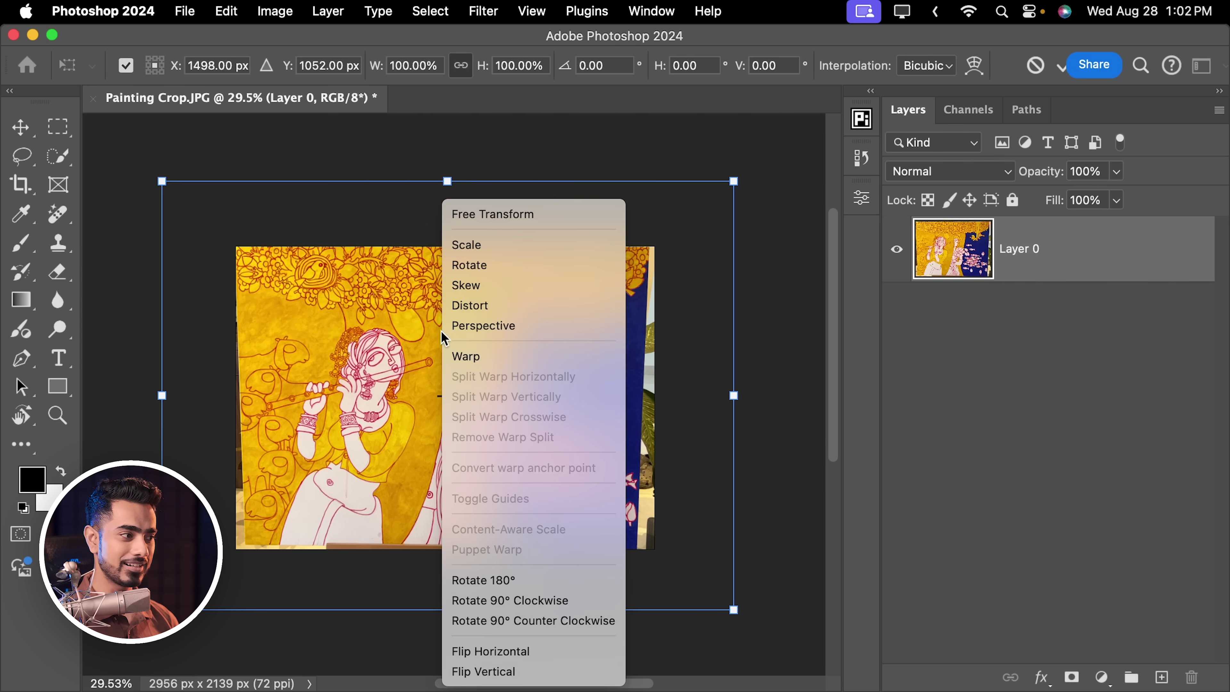
left_click(467, 306)
left_click_drag(162, 610, 140, 619)
left_click_drag(731, 611, 763, 617)
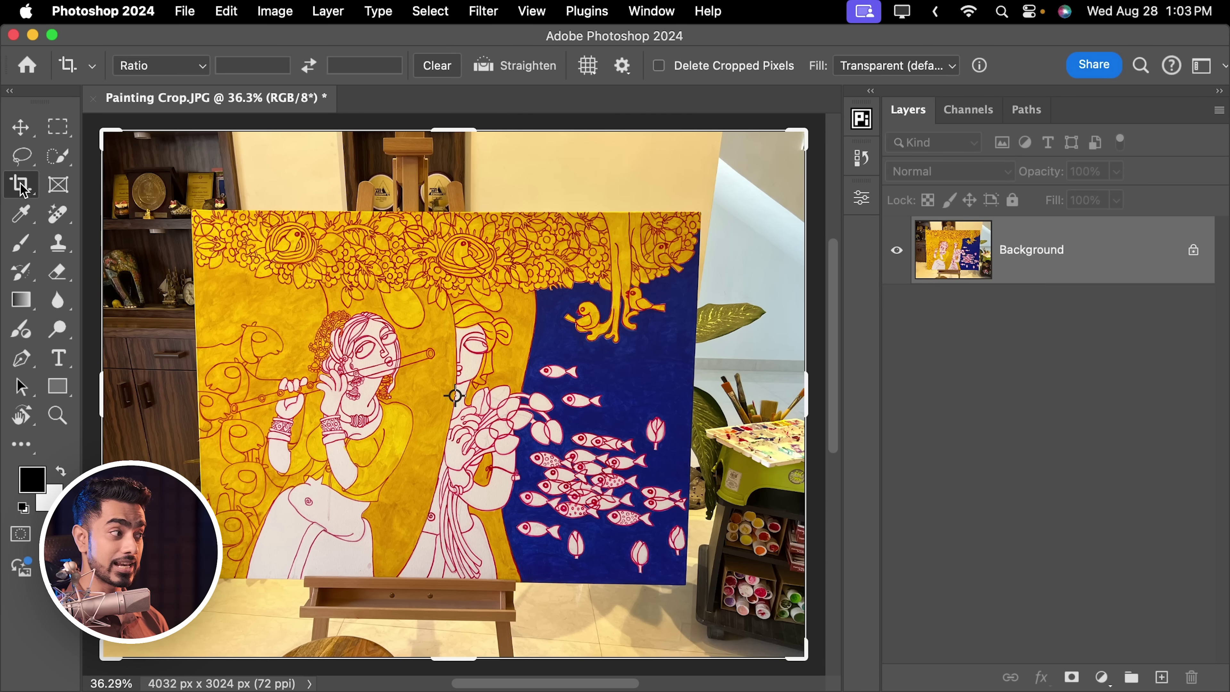
Place a Perspective Crop grid on the painting's four corners
right_click(23, 189)
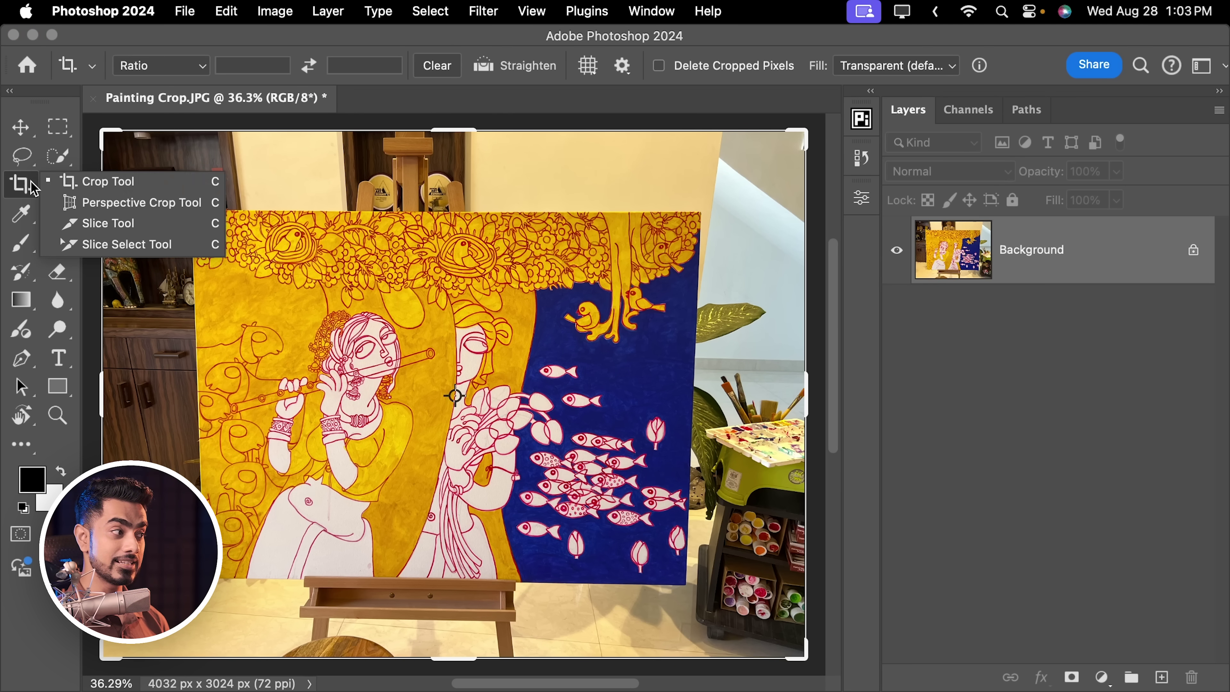
left_click(80, 203)
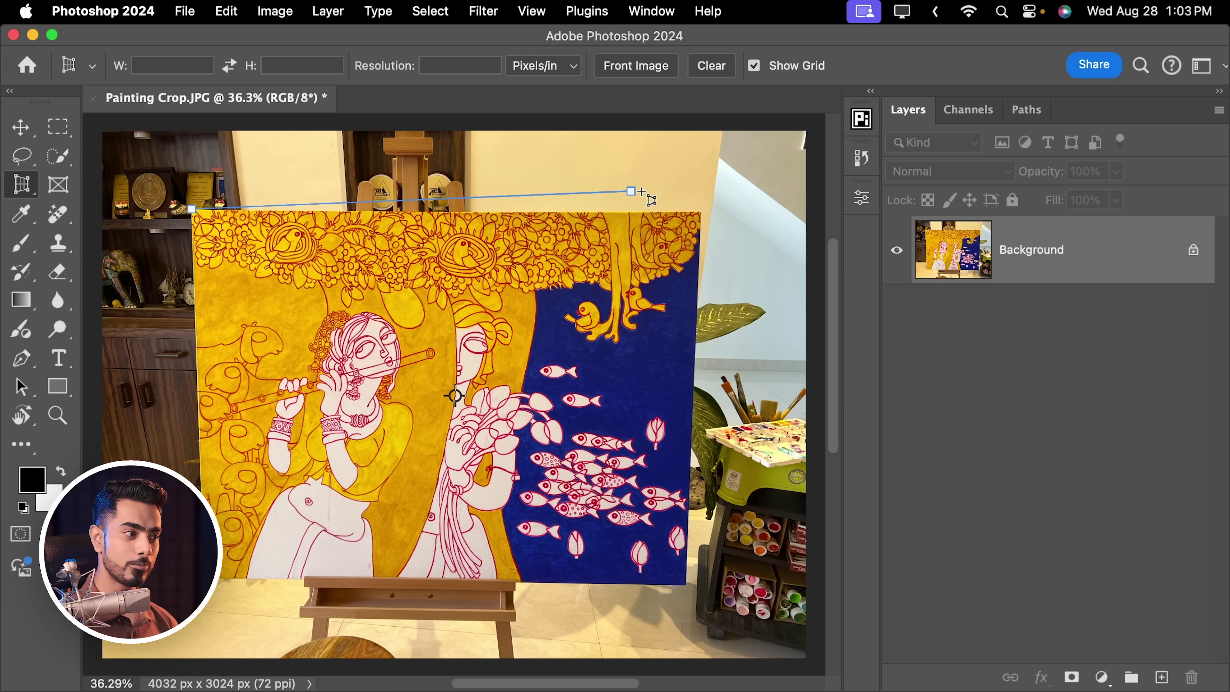
left_click(699, 213)
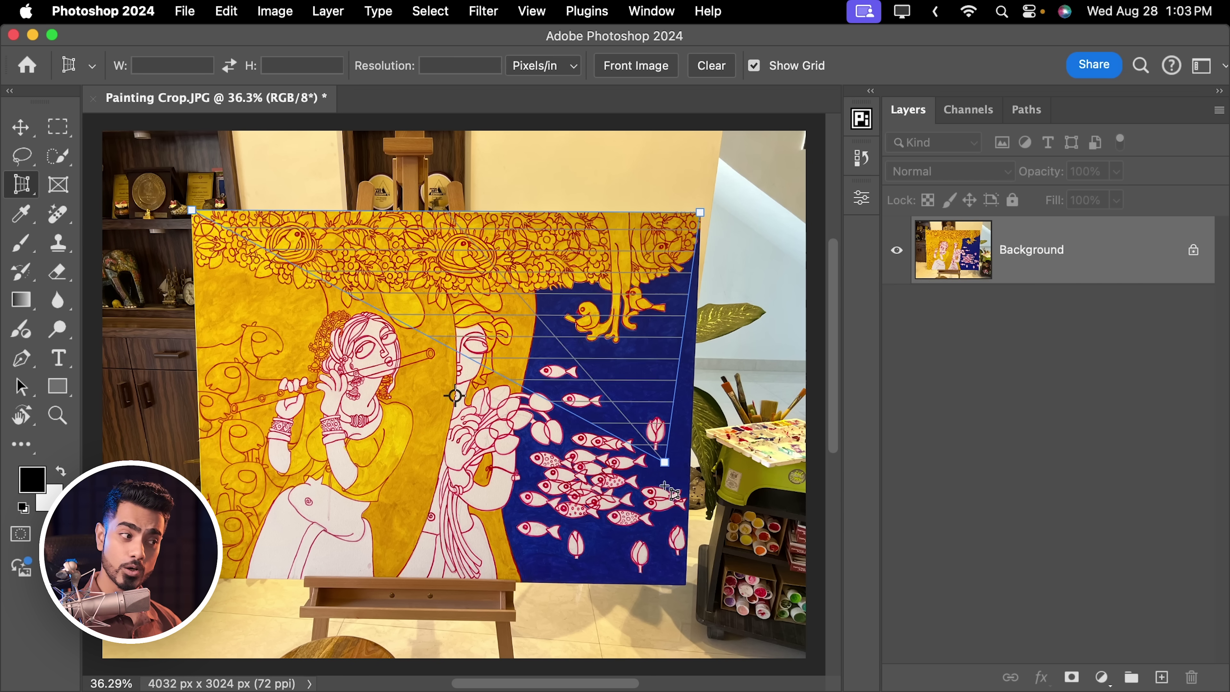
left_click(686, 583)
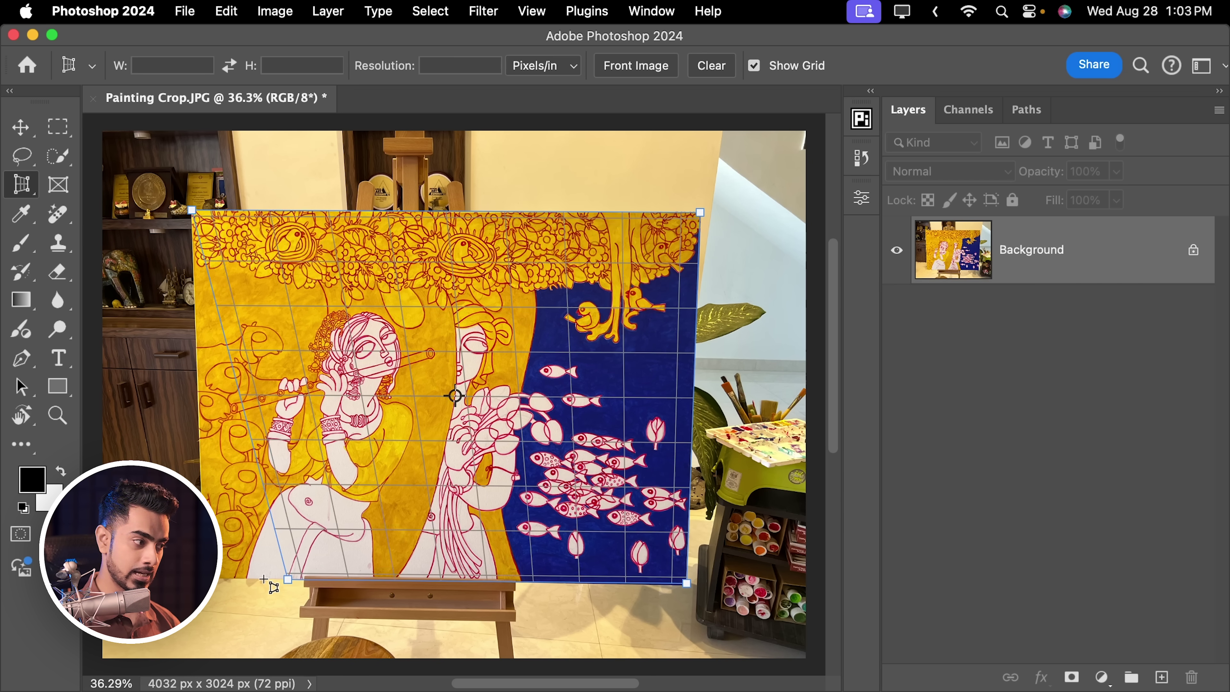
left_click(217, 578)
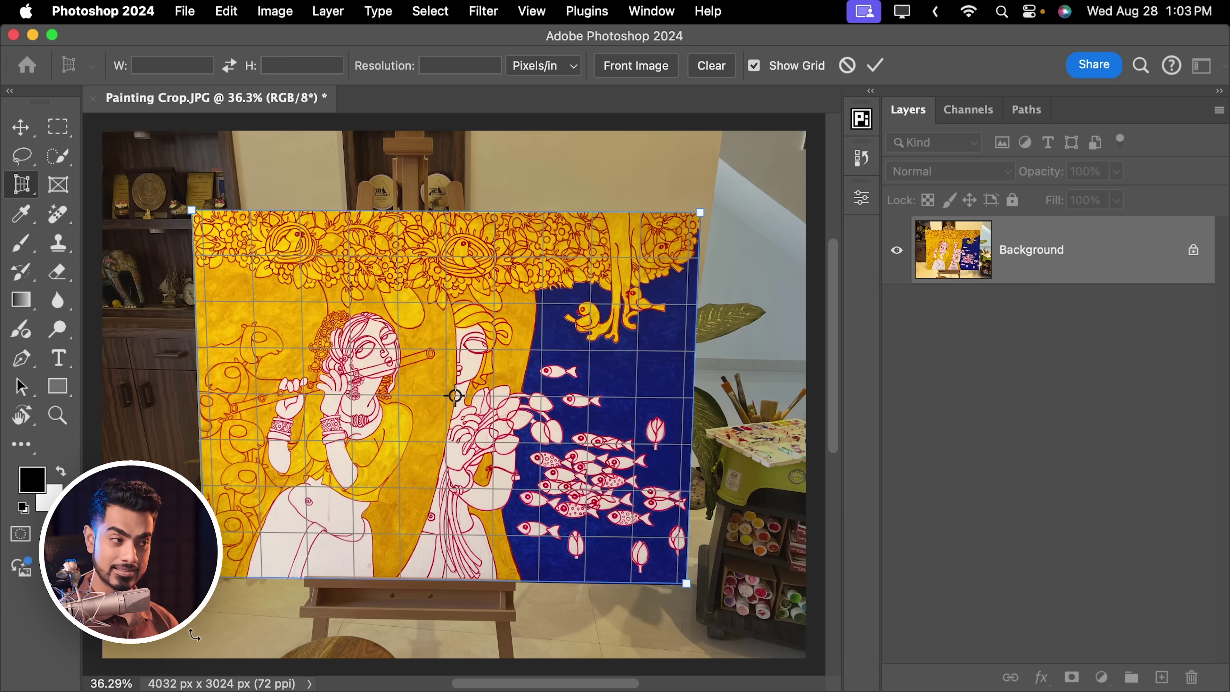
Fine-tune the crop corners on the painting's edges and apply the perspective crop, giving 2963 × 2248 px
left_click_drag(701, 213, 822, 184)
left_click_drag(707, 213, 653, 406)
scroll(590, 494, "down", 5)
left_click_drag(591, 494, 496, 503)
left_click_drag(85, 469, 321, 425)
left_click_drag(296, 324, 321, 485)
scroll(321, 485, "down", 2)
scroll(304, 258, "up", 8)
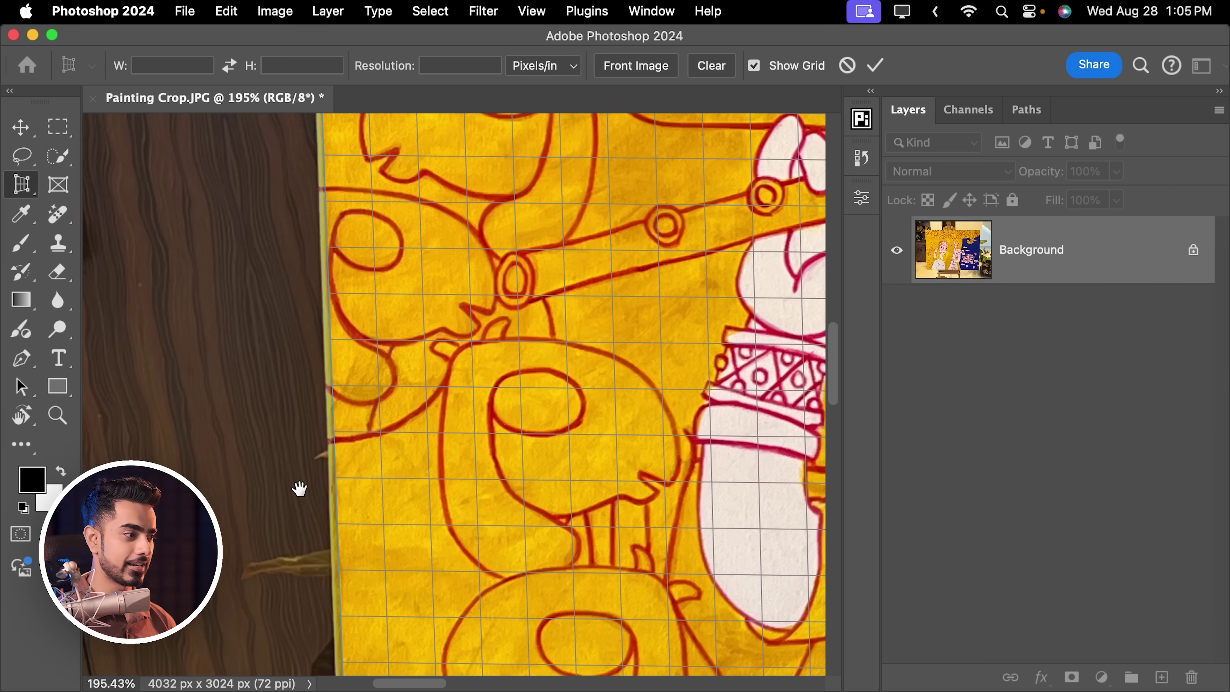
scroll(304, 425, "up", 10)
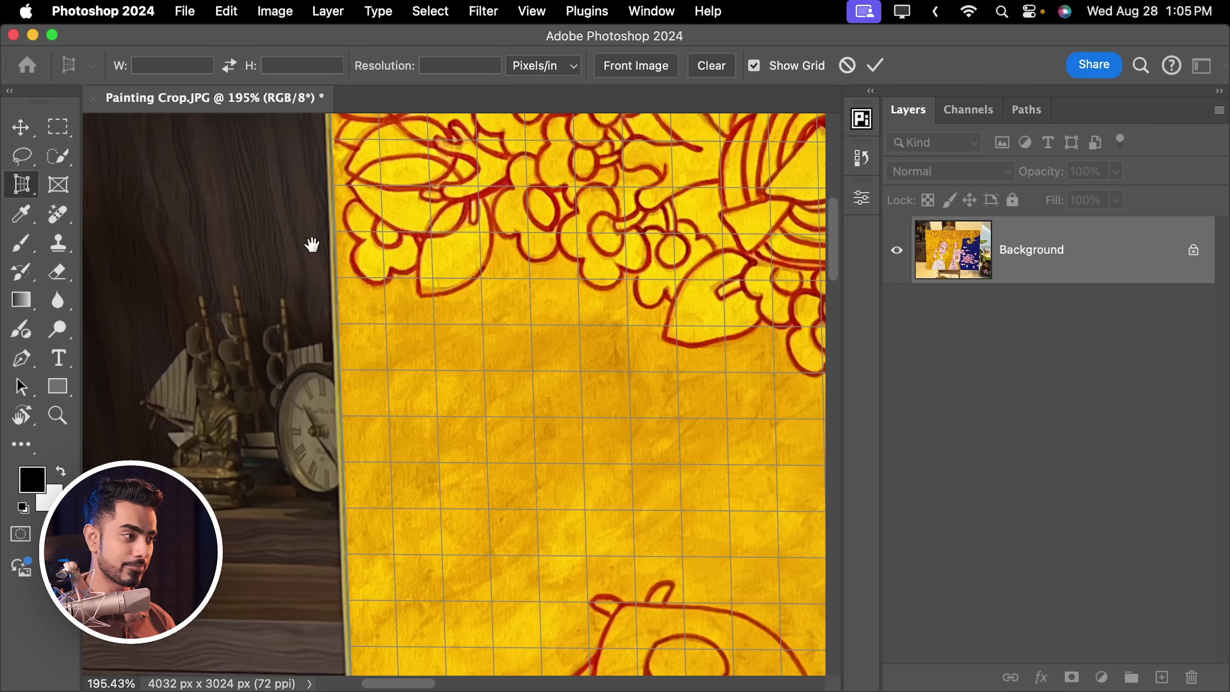
scroll(322, 256, "up", 2)
scroll(375, 310, "up", 8)
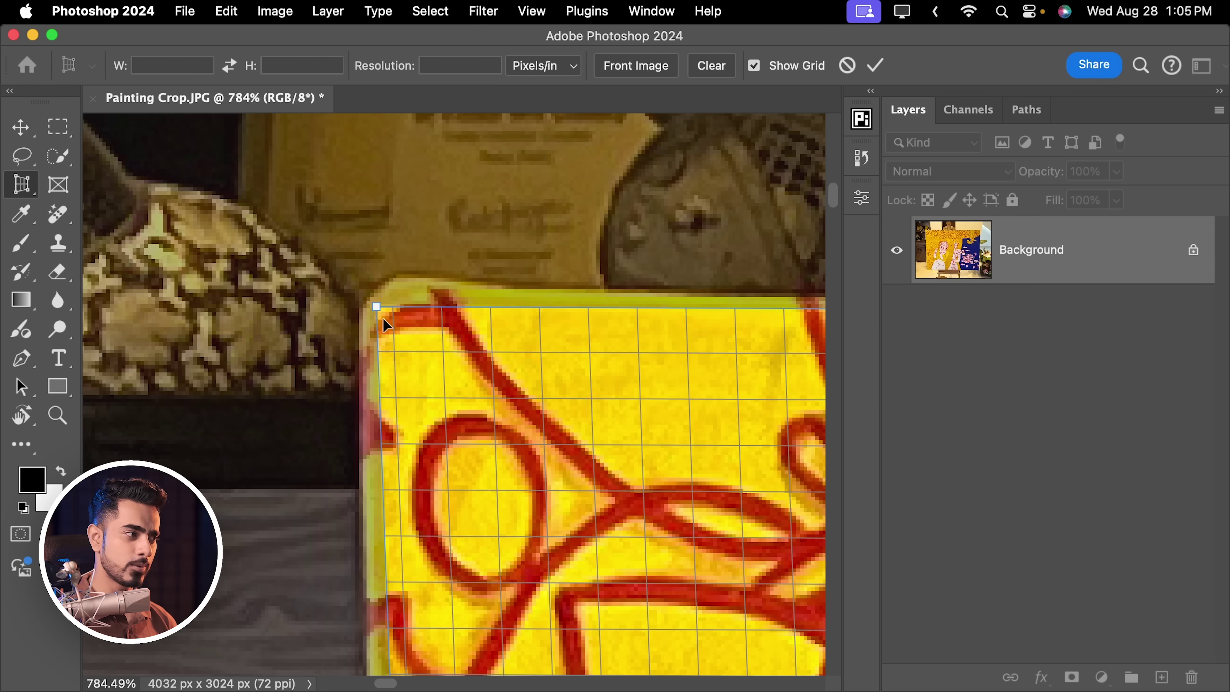
key("super+0")
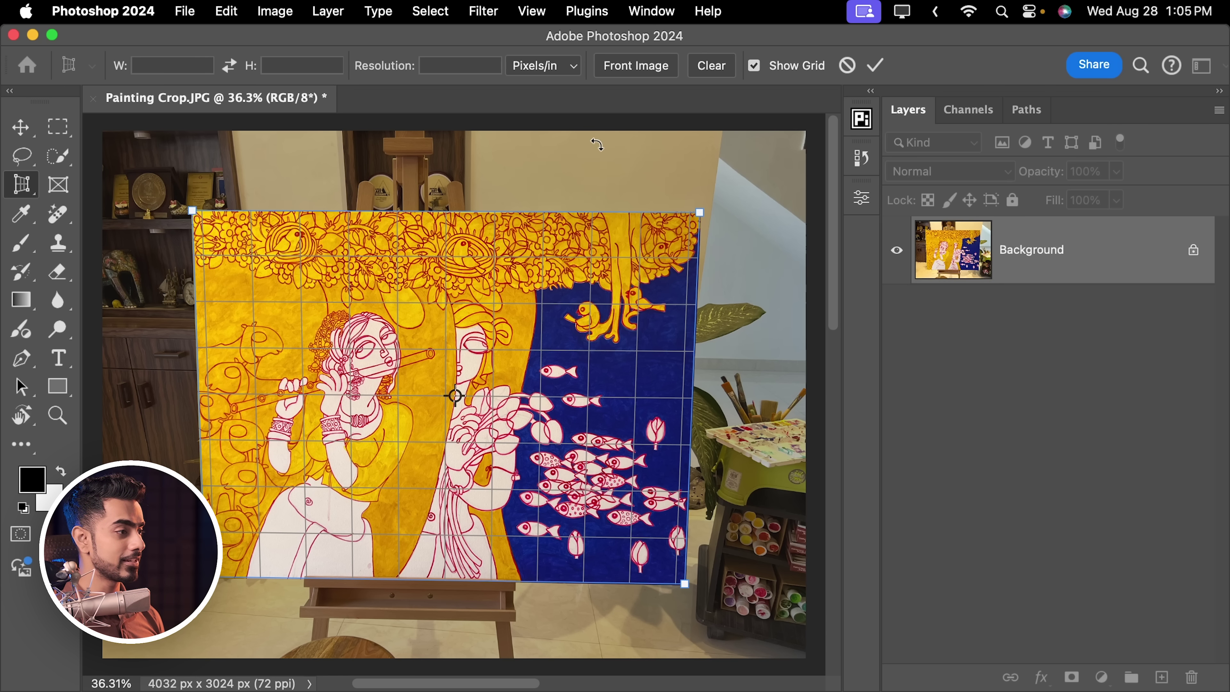
key("Return")
key("super+0")
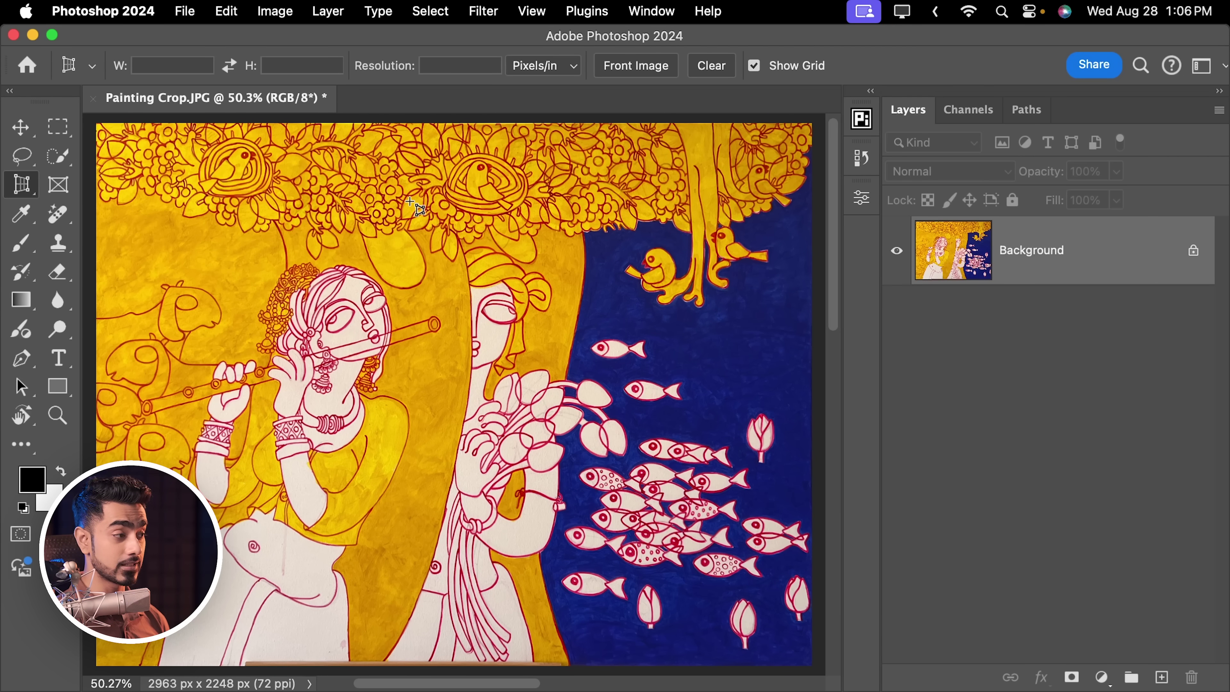
Crop a thin strip off the painting's top and bottom, leaving 2963 × 2218 px
key("c")
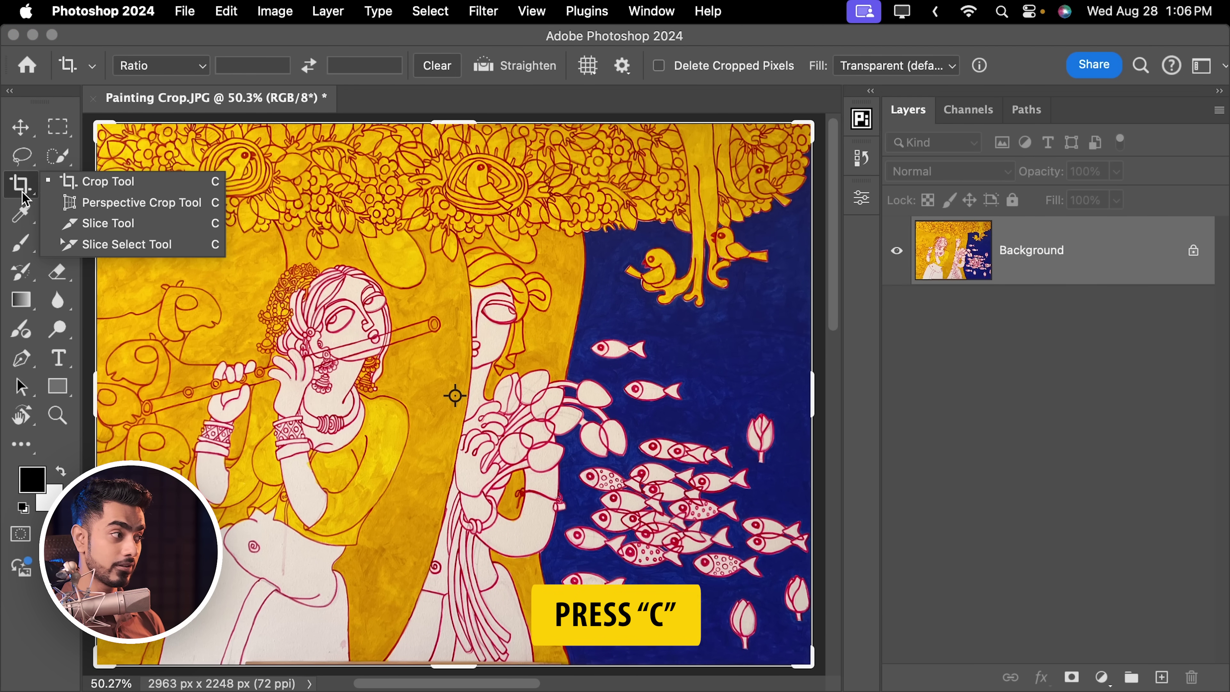
scroll(476, 142, "up", 10)
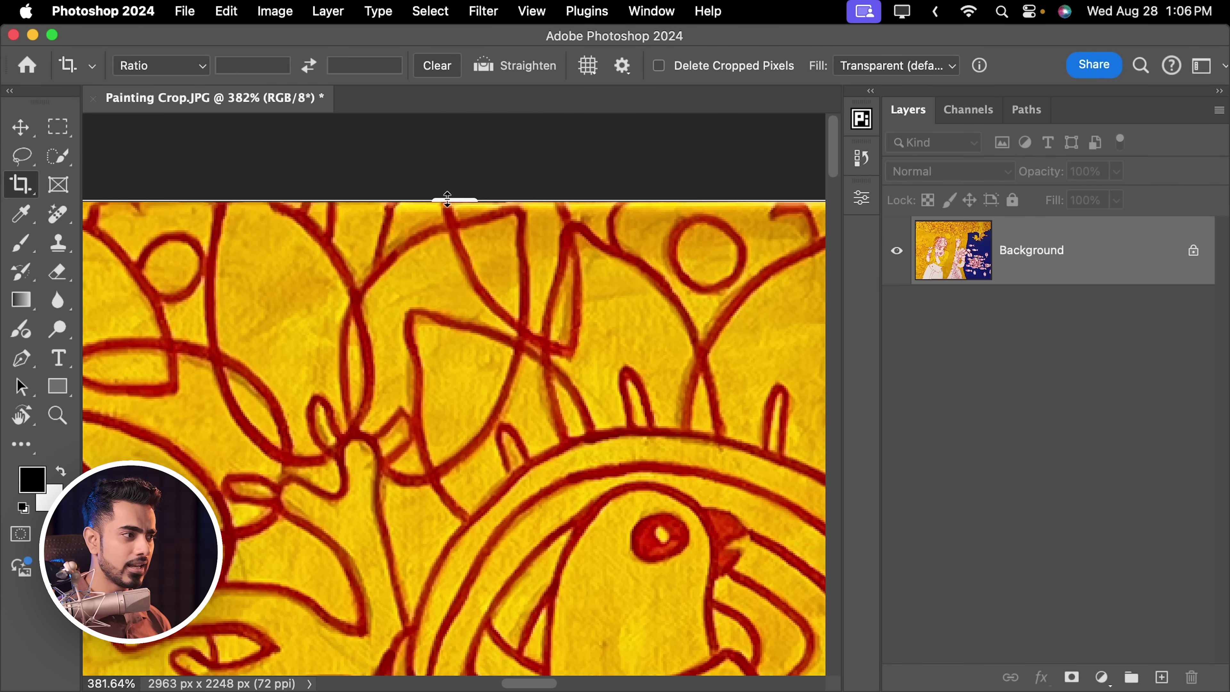
left_click_drag(447, 198, 449, 201)
scroll(449, 201, "down", 10)
left_click_drag(393, 347, 364, 223)
scroll(494, 450, "up", 10)
left_click_drag(485, 457, 480, 435)
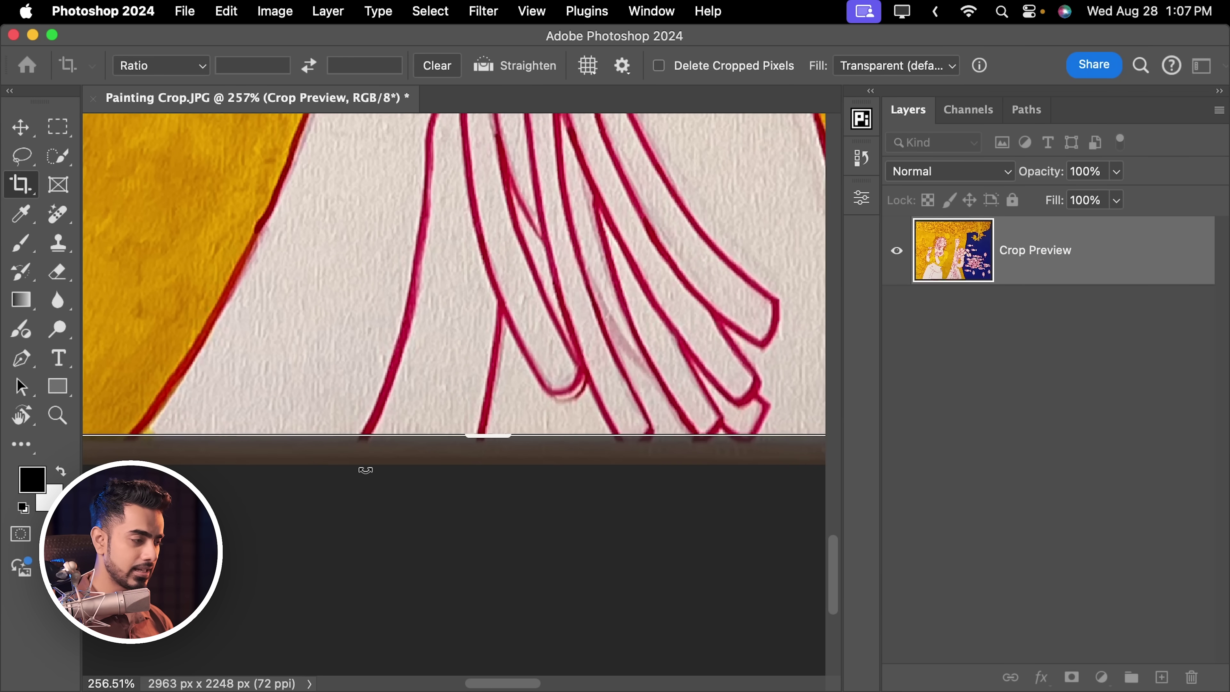
key("Return")
key("super+0")
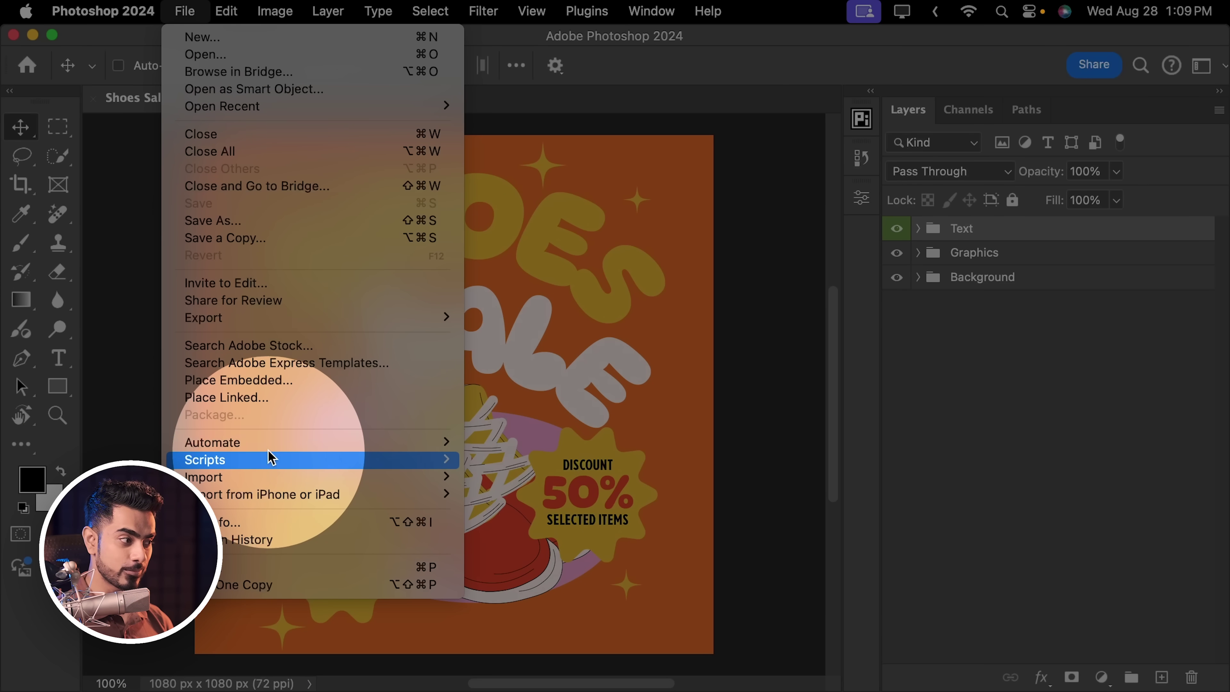
Open Settings > Plugins and confirm Enable Generator is checked
mouse_move(290, 452)
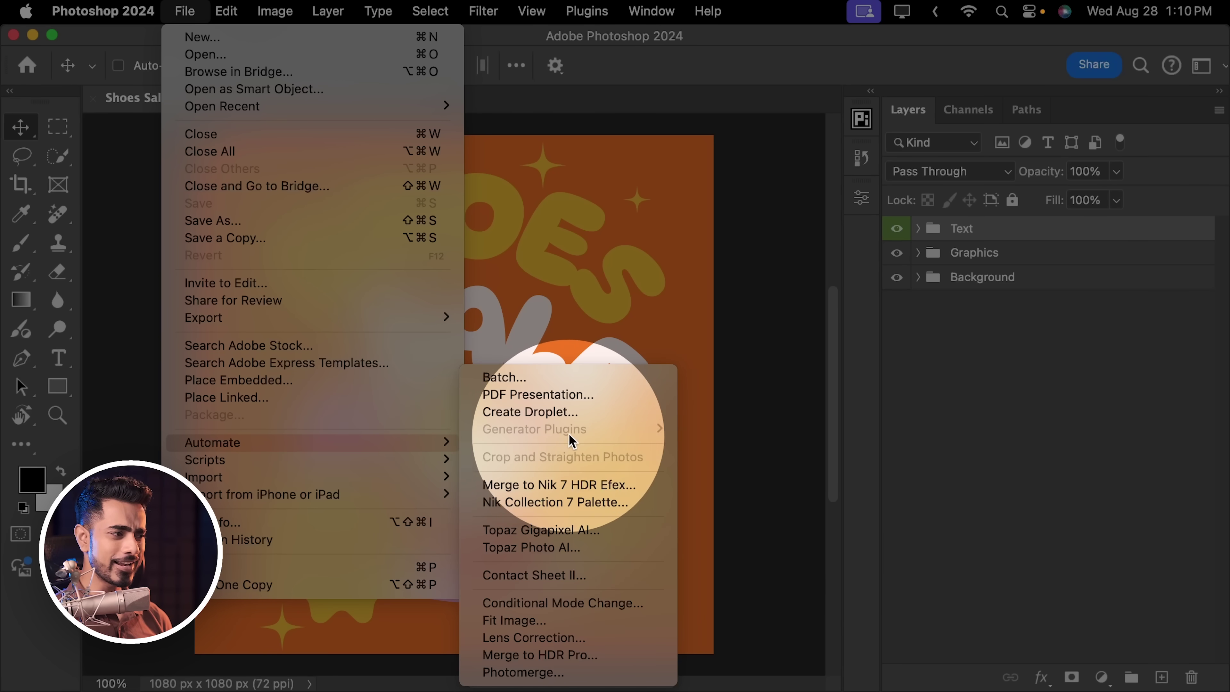
left_click(1025, 413)
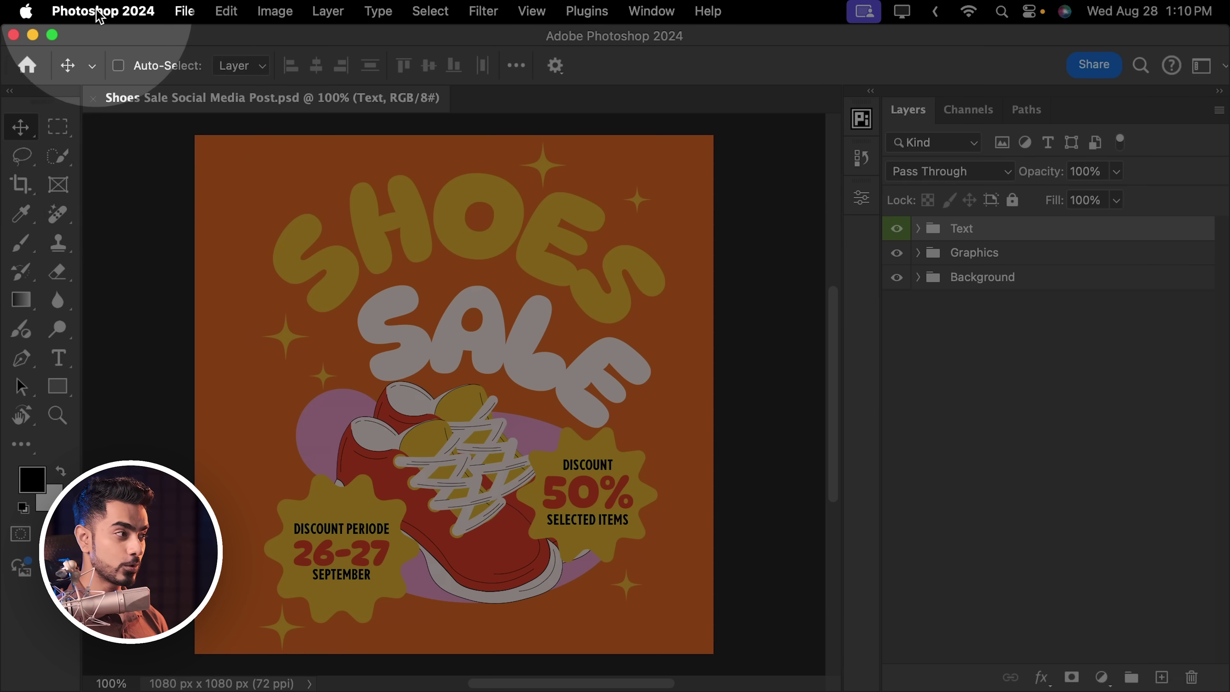
left_click(104, 11)
mouse_move(120, 88)
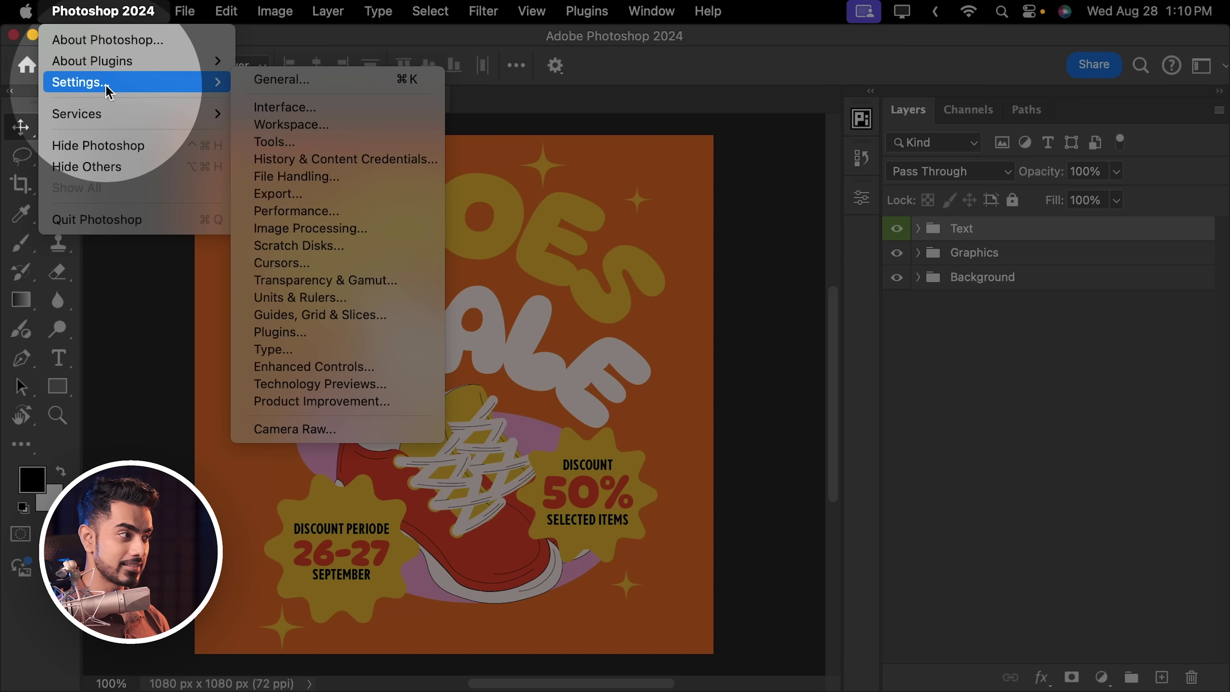
left_click(301, 333)
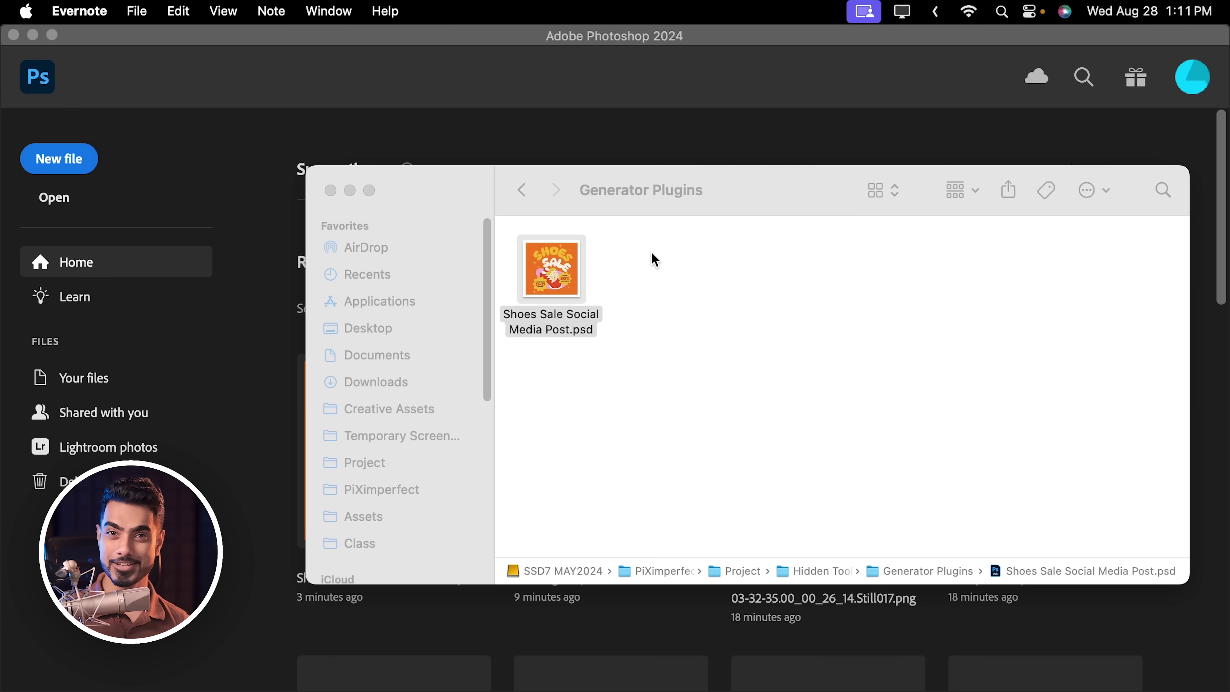
Open the Shoes Sale poster from Finder and turn on Generator Plugins > Image Assets
left_click_drag(625, 182, 876, 180)
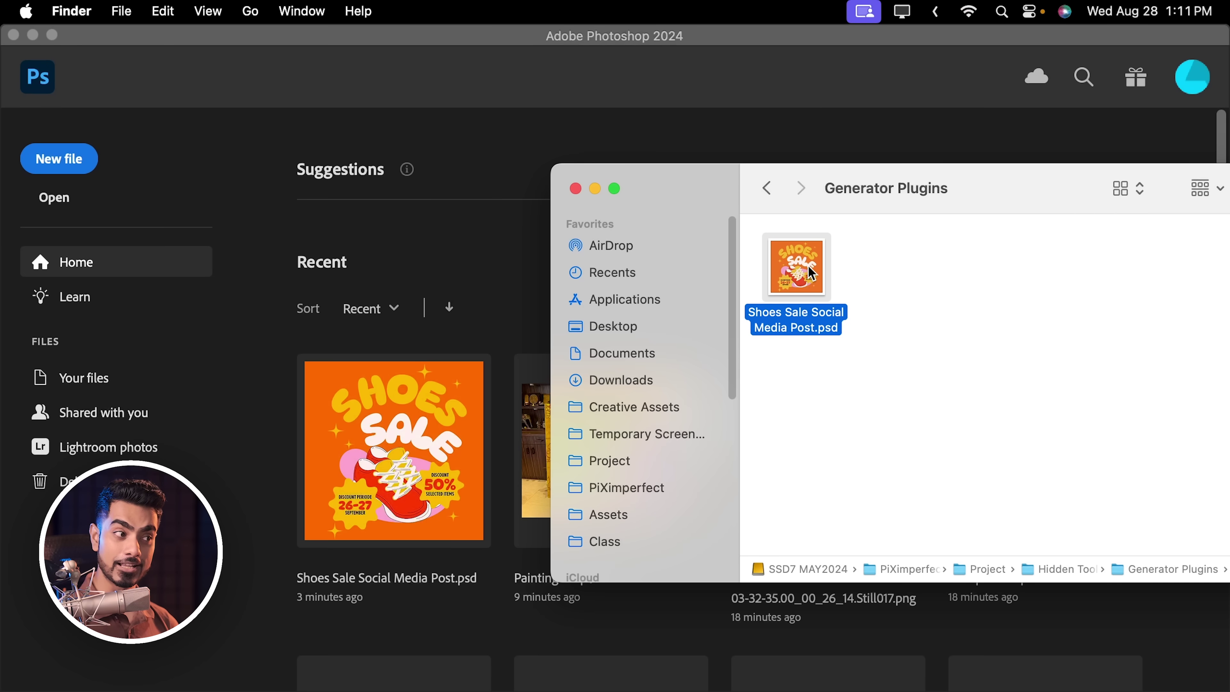
left_click_drag(826, 315, 432, 362)
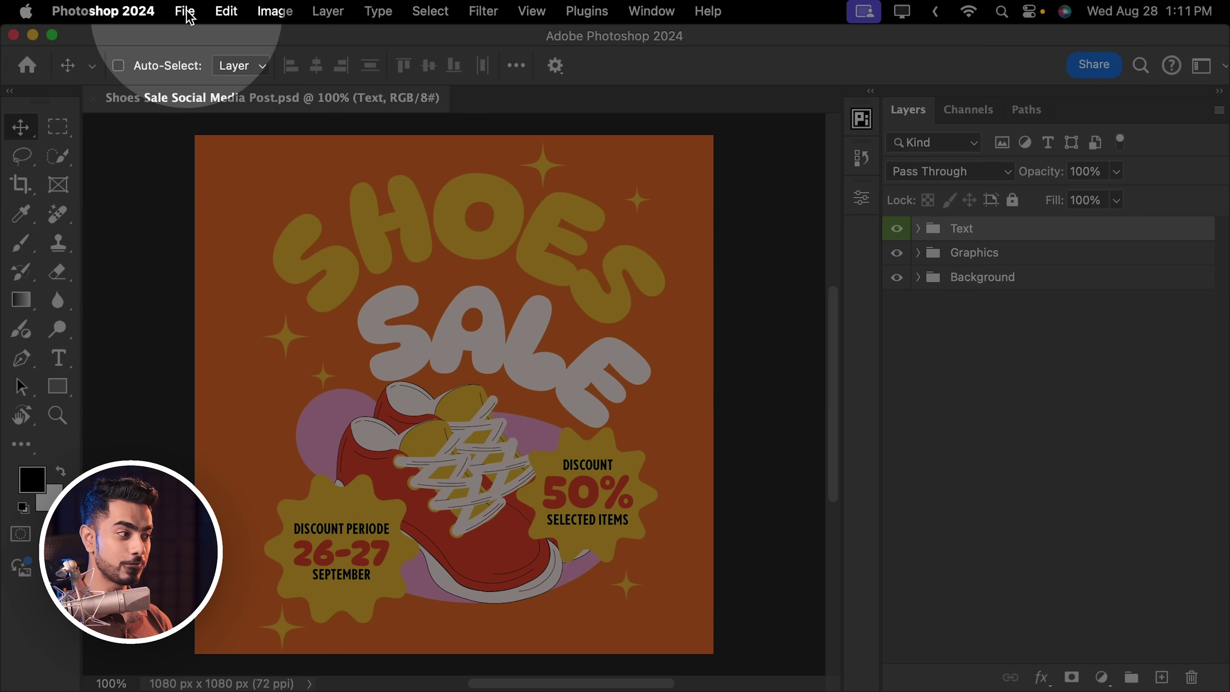
left_click(183, 13)
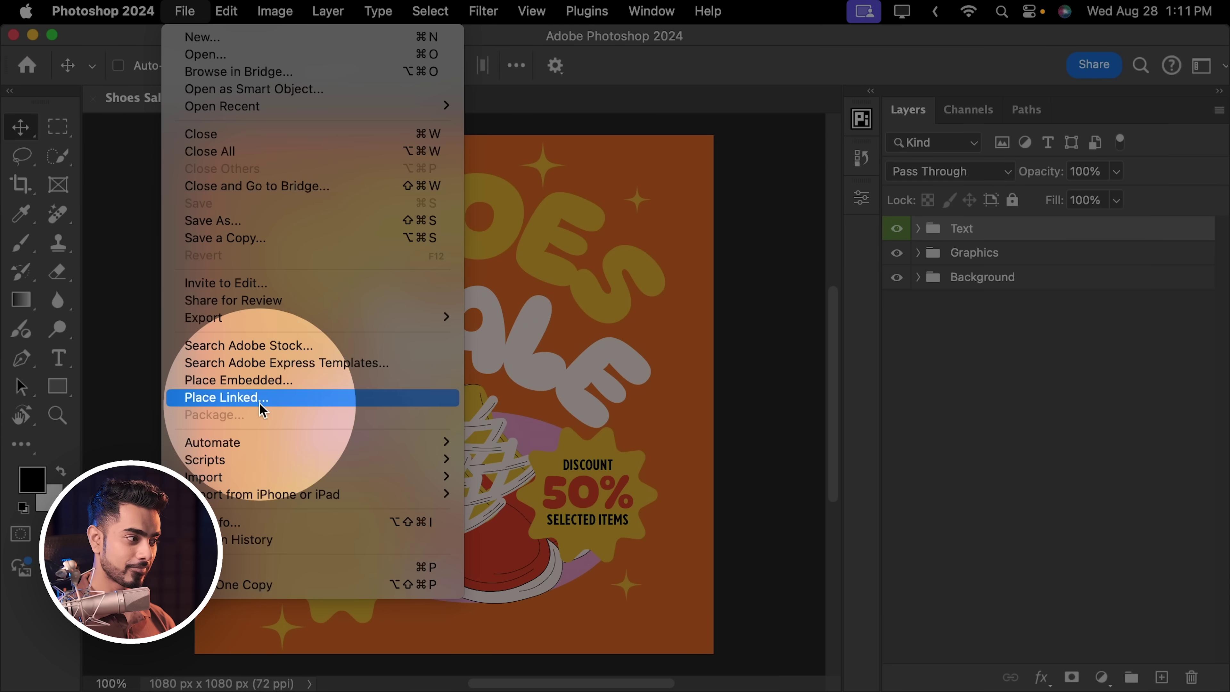
mouse_move(332, 447)
mouse_move(524, 428)
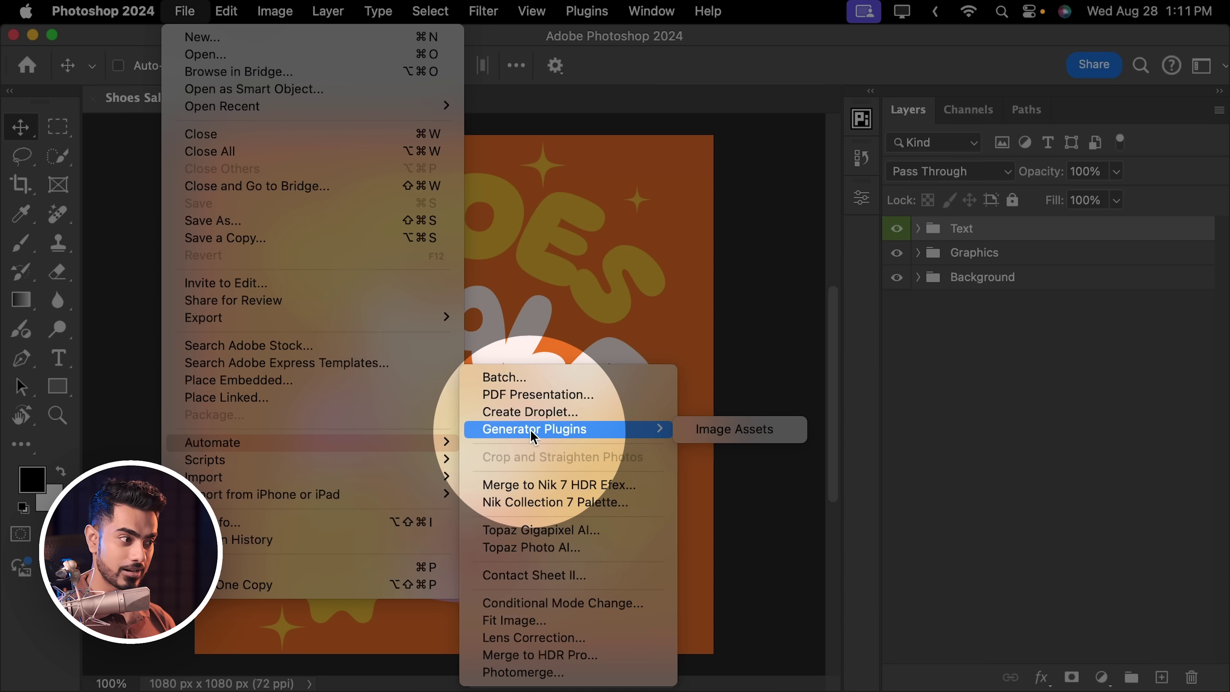
left_click(746, 431)
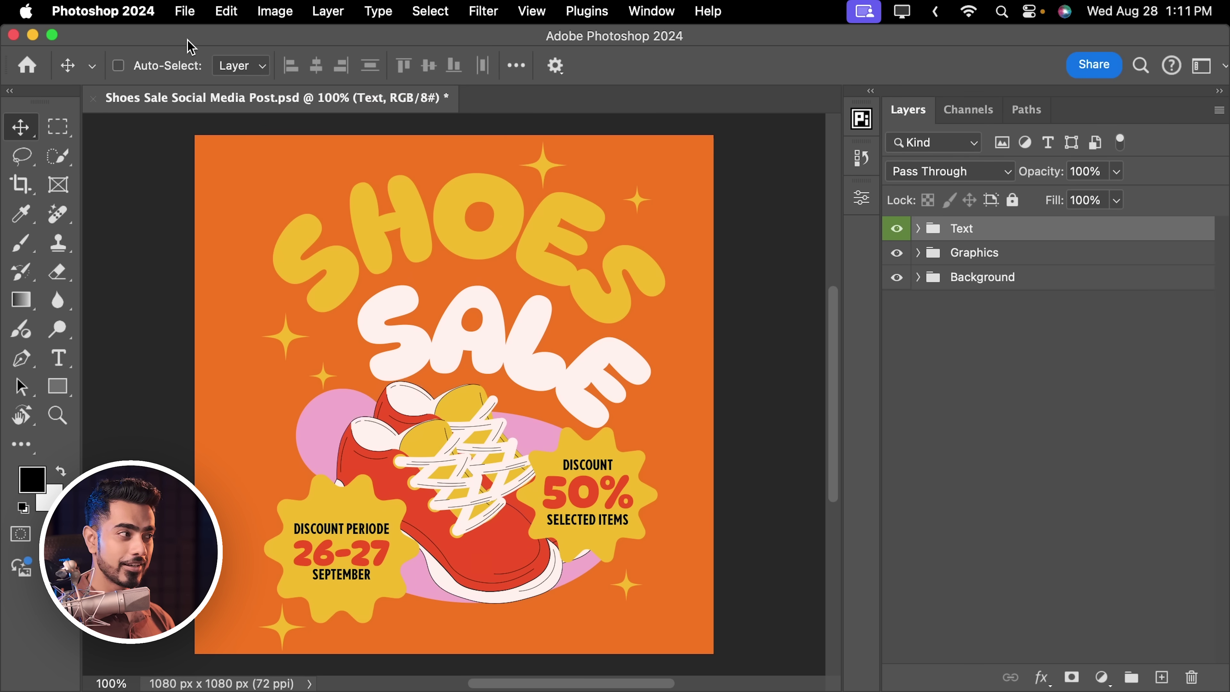
Check in File > Generator Plugins that Image Assets is now enabled
left_click(186, 12)
mouse_move(279, 452)
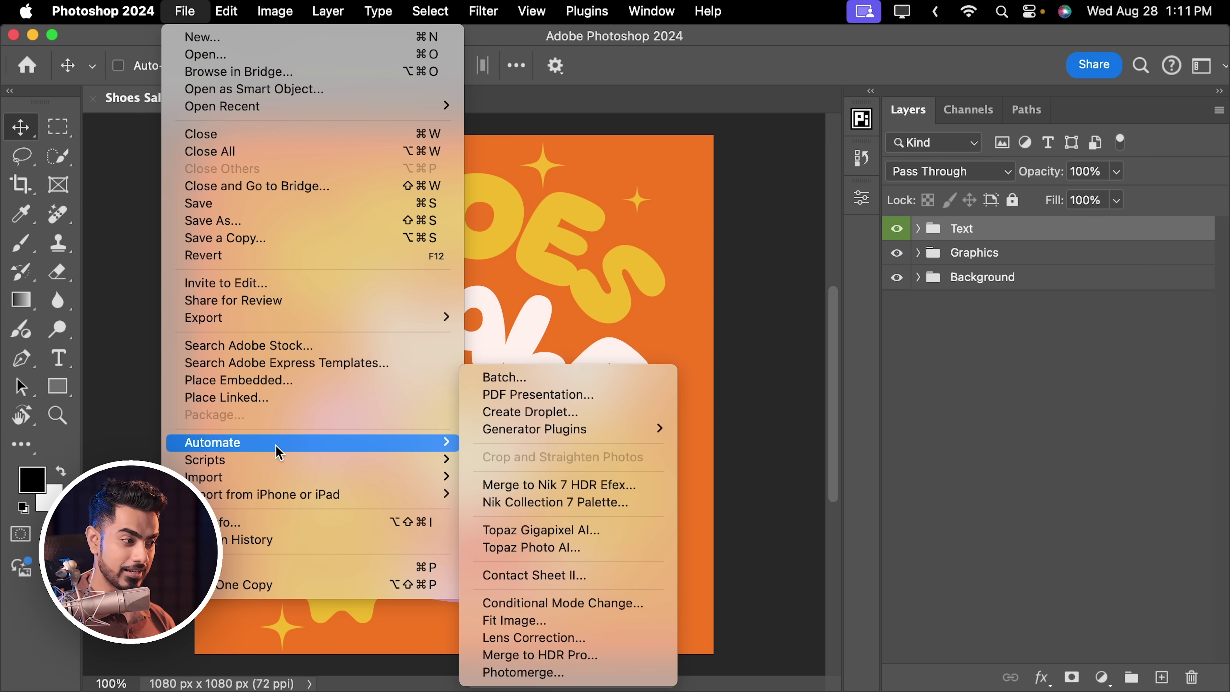
mouse_move(605, 430)
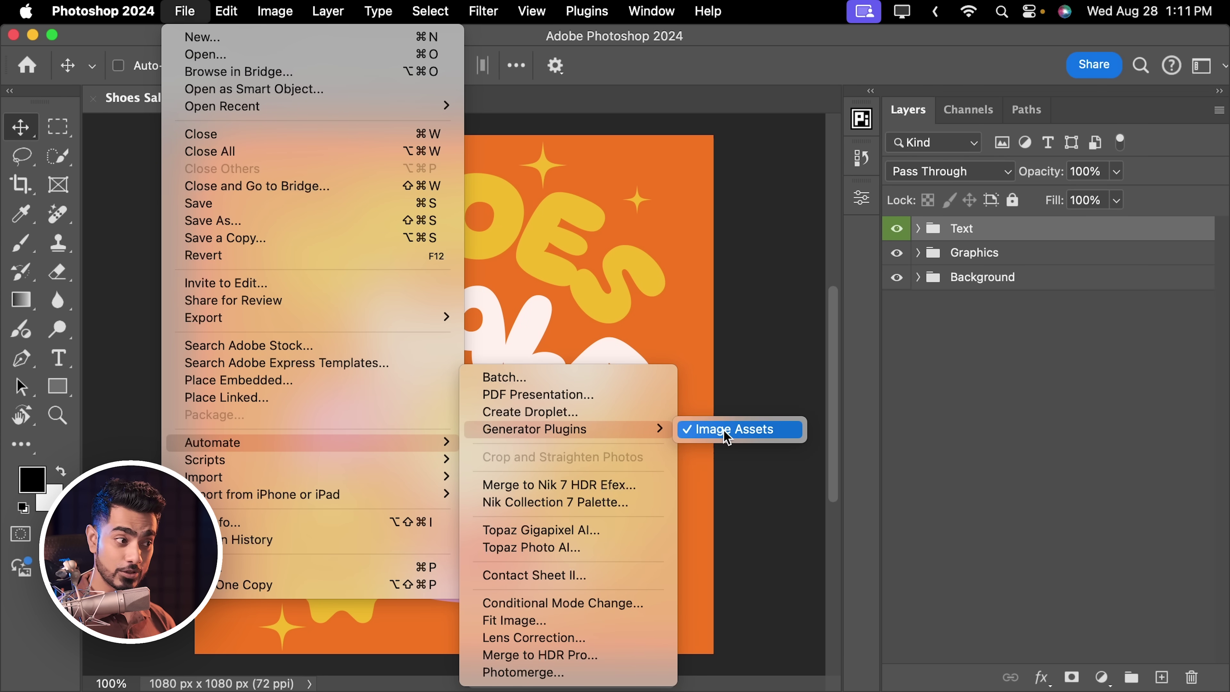
left_click(1034, 287)
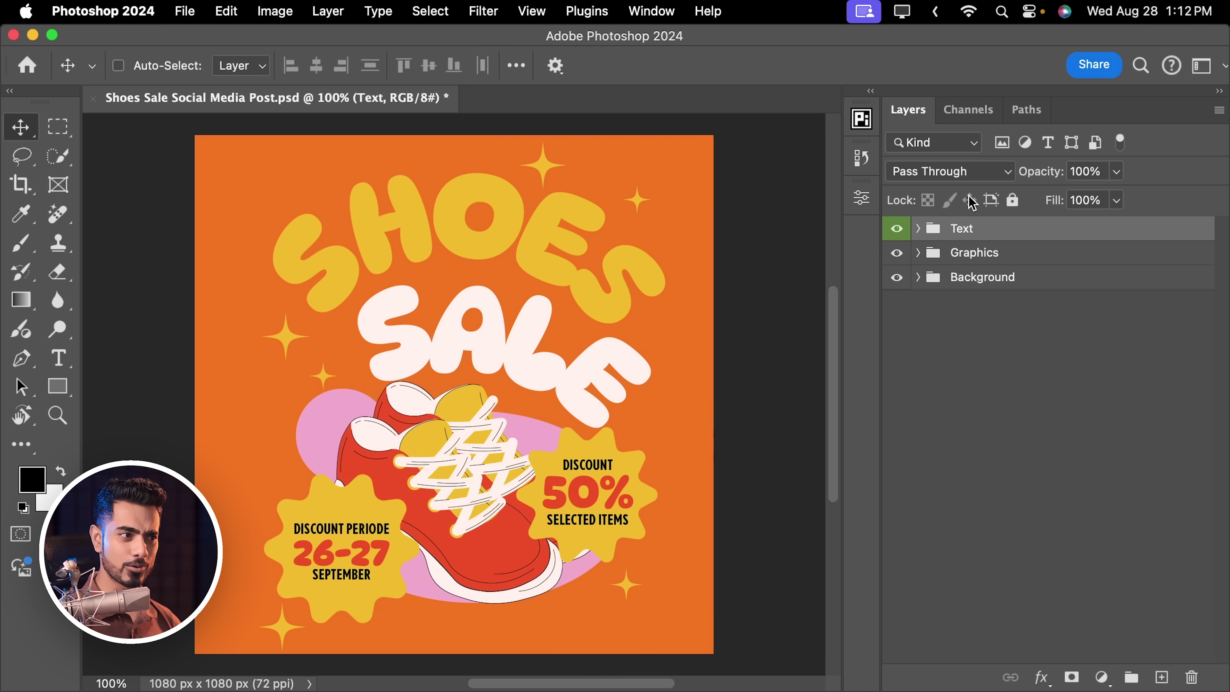
left_click(917, 228)
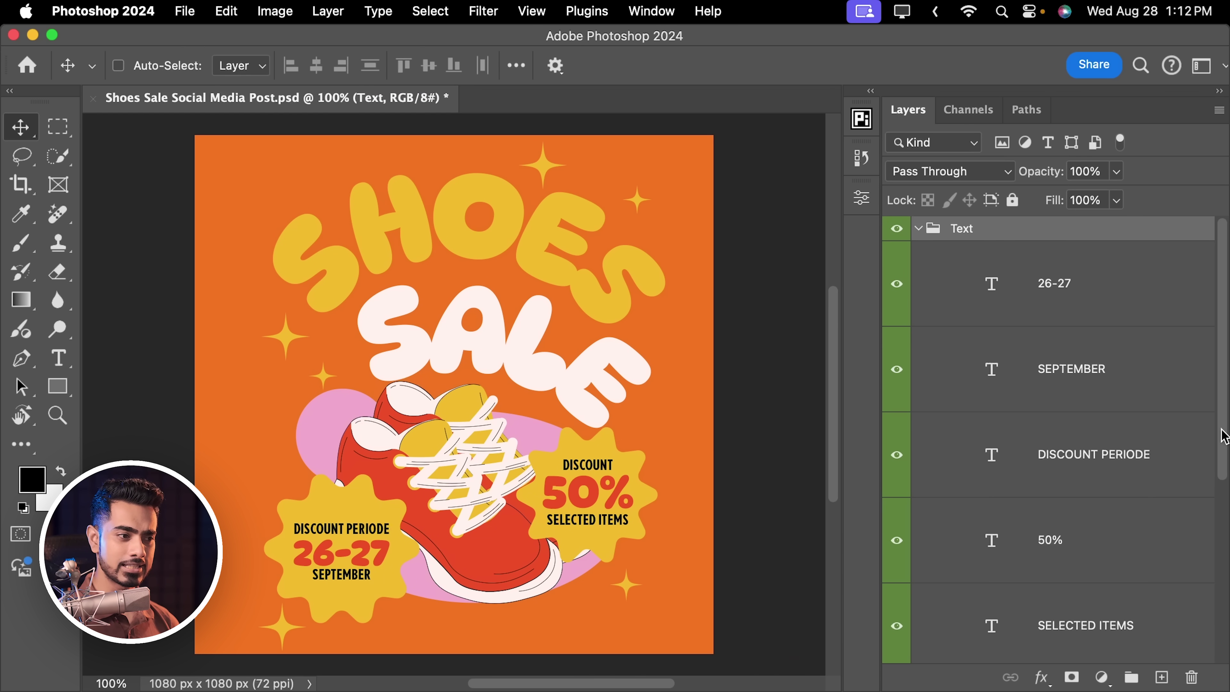
Rename the SHOES text layer to SHOES.png
left_click_drag(1223, 436, 1216, 622)
left_click(894, 574)
double_click(1072, 577)
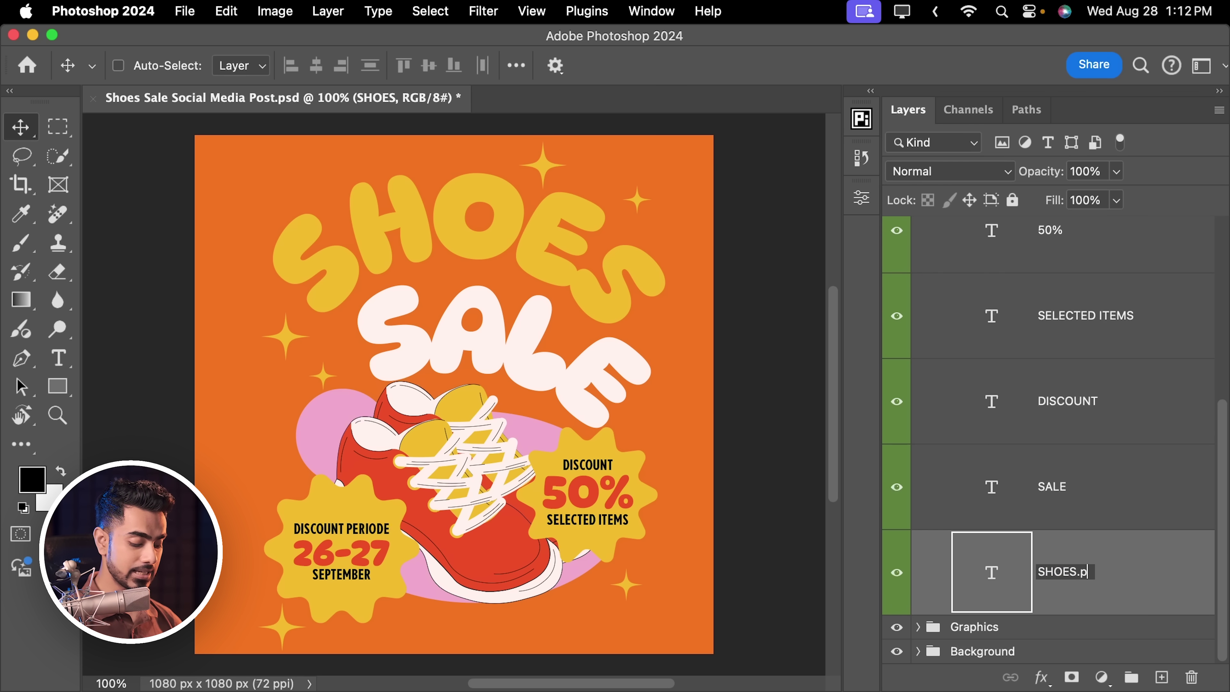
type(".png")
key("Return")
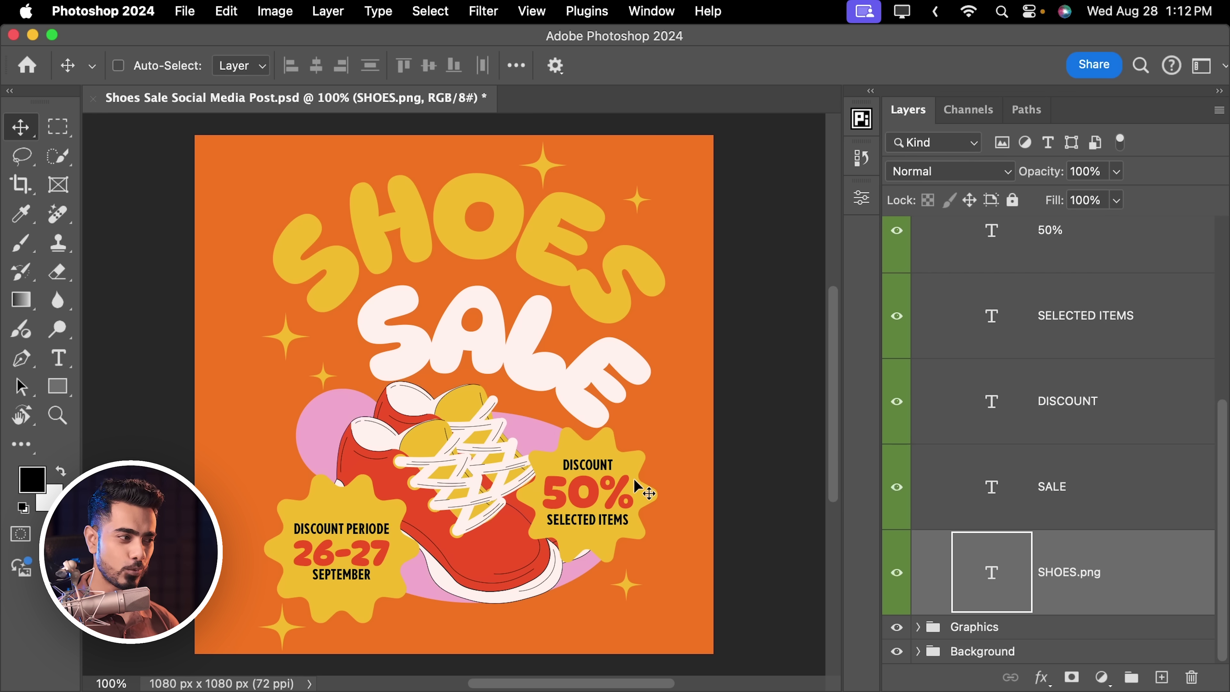
Open the poster's -assets folder in Finder to see the generated SHOES.png
left_click(316, 674)
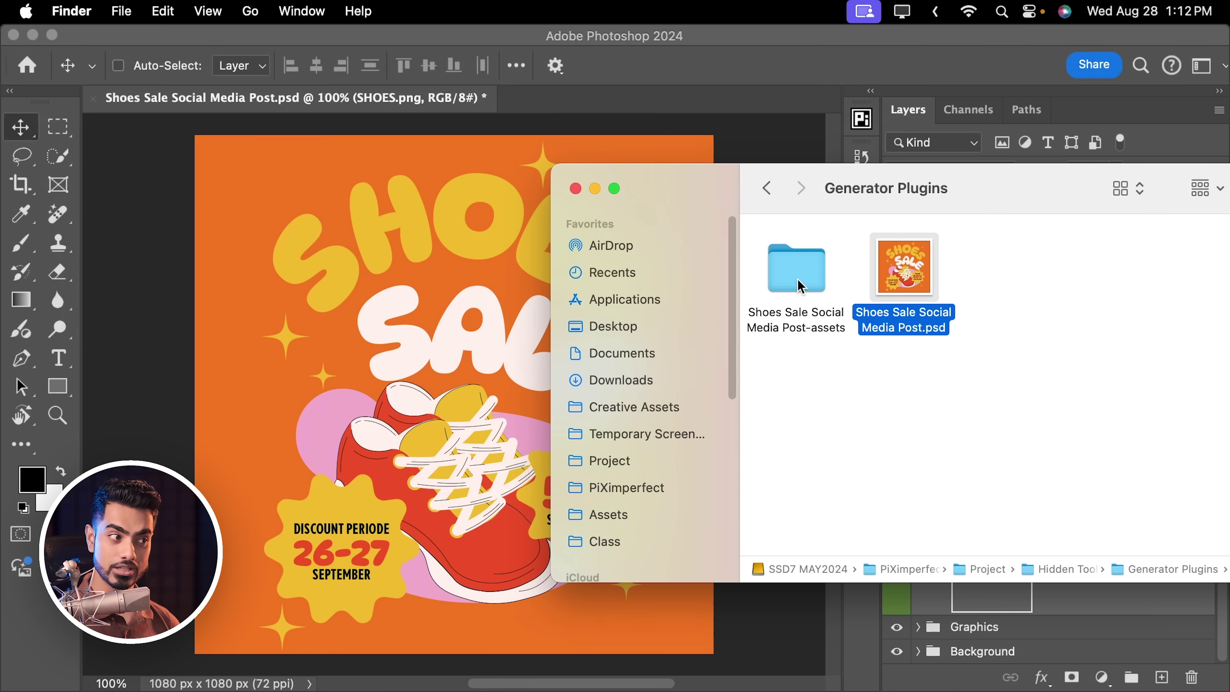
double_click(804, 275)
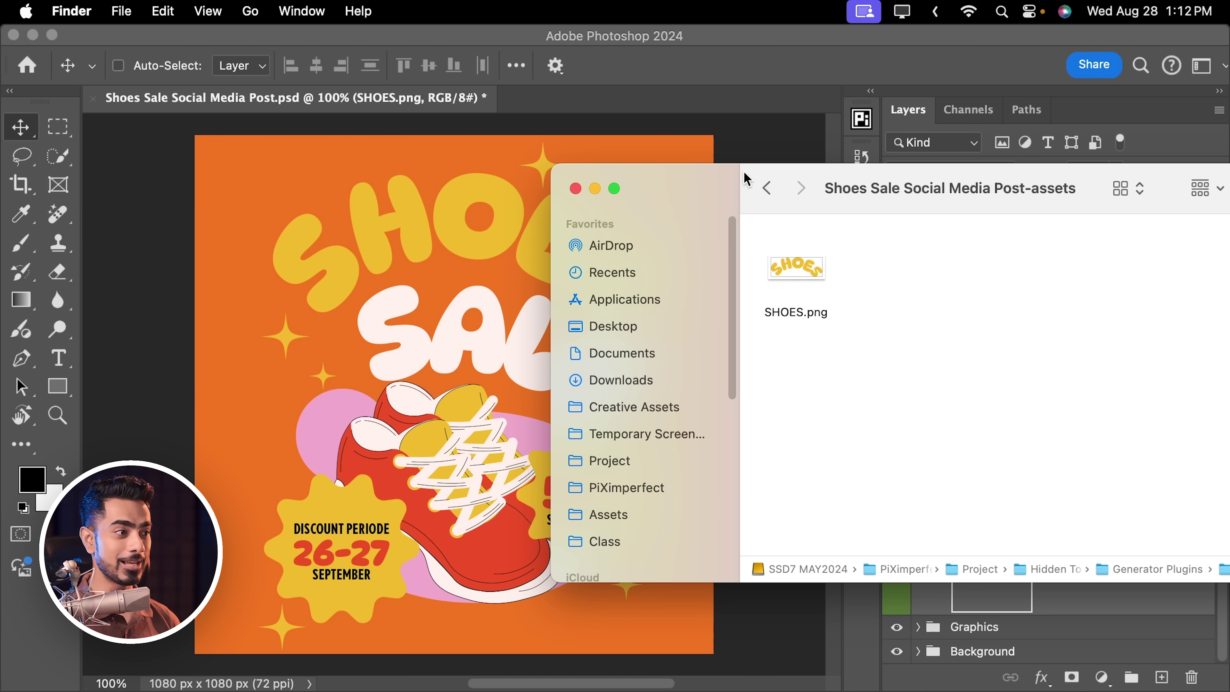
left_click_drag(753, 173, 1225, 274)
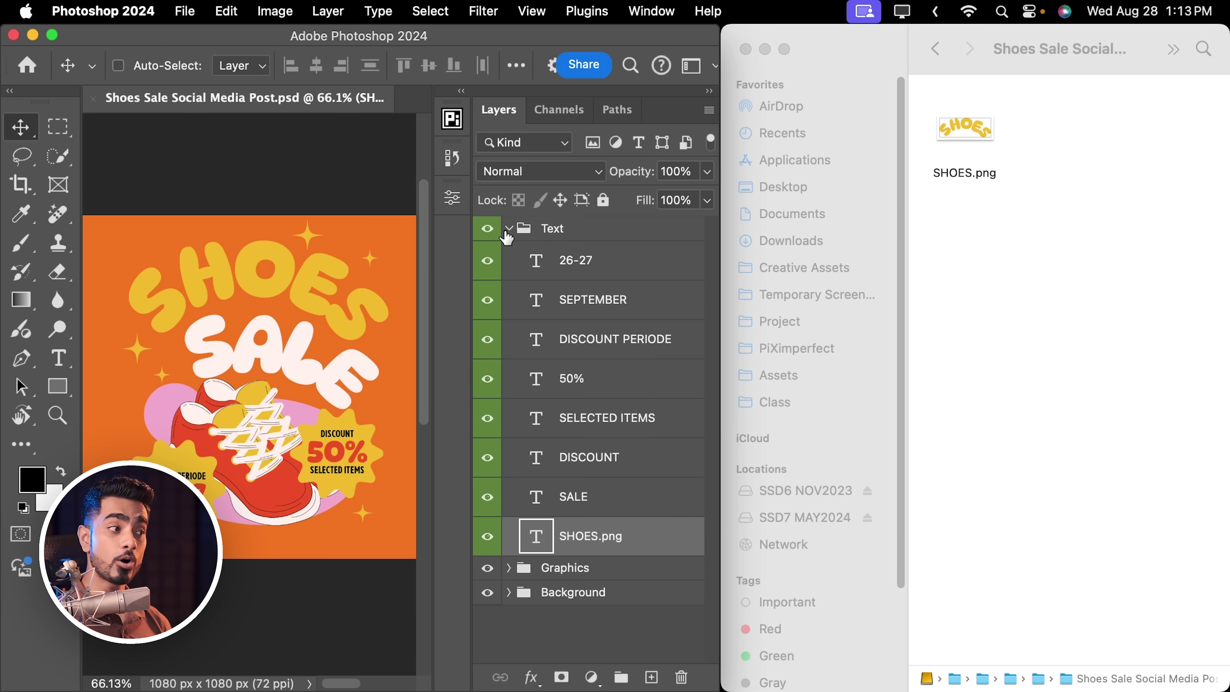
Group the Text, Graphics and Background groups into a single group
left_click(508, 230)
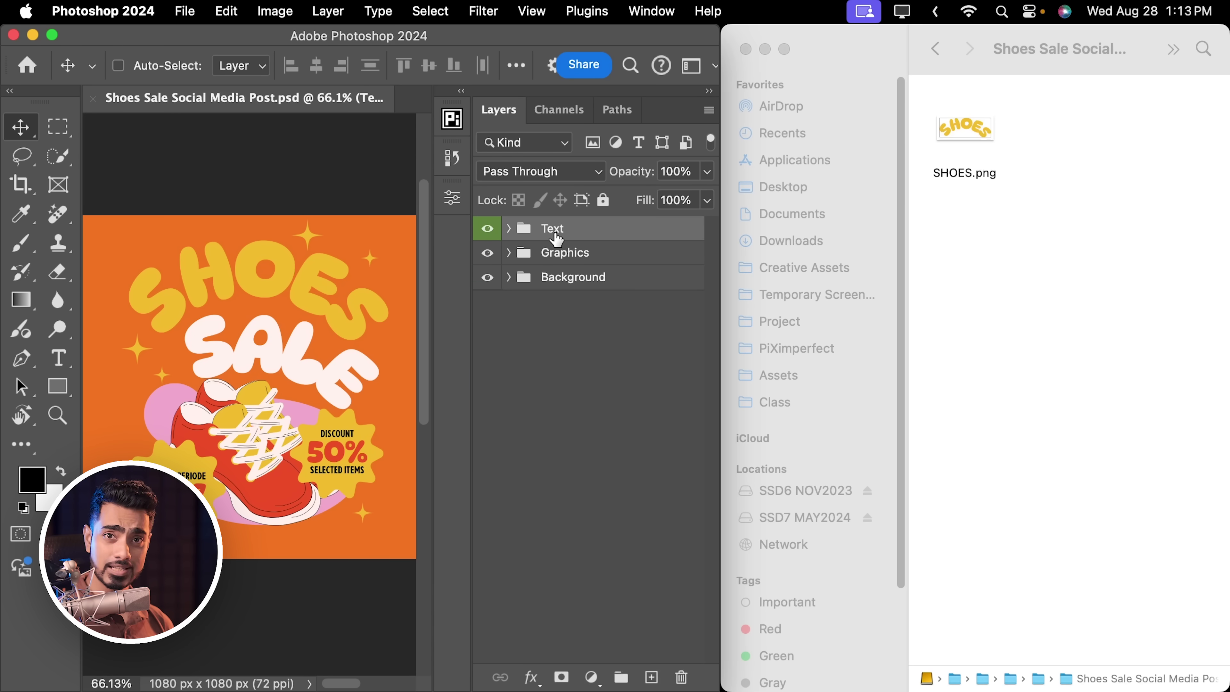
left_click(586, 283, "shift")
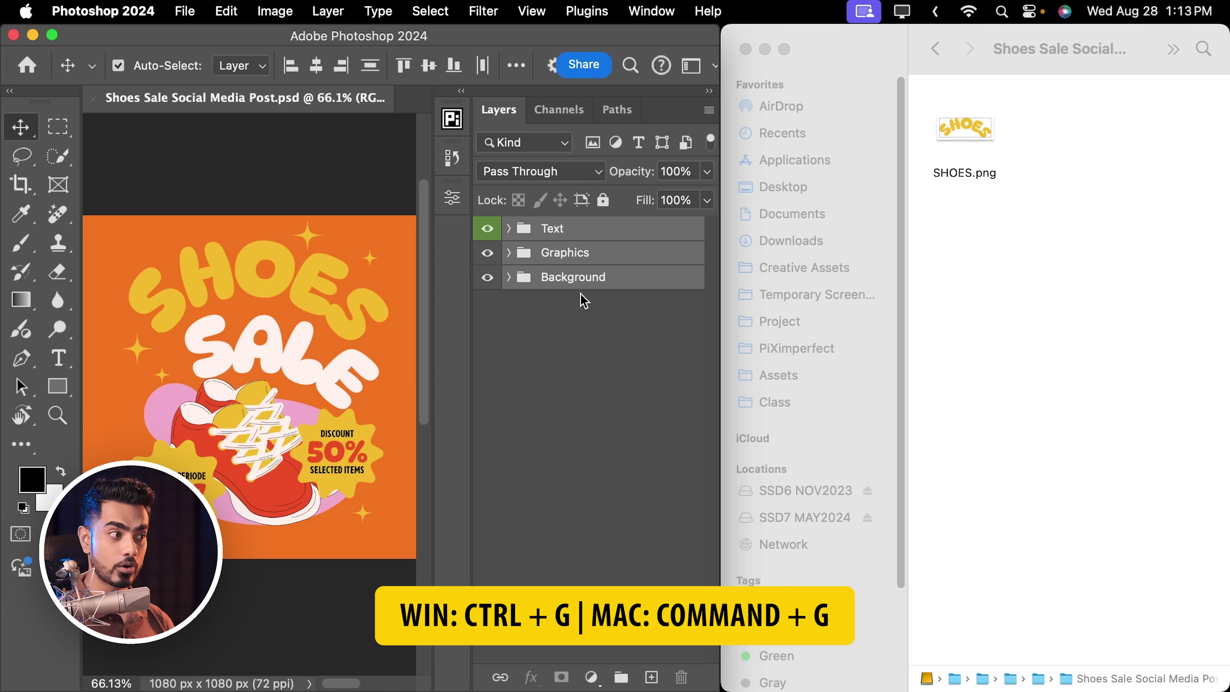
key("super+g")
Name the new group 'Social Post.jpg, Social.png'
double_click(576, 229)
key("super+a")
type("Soci")
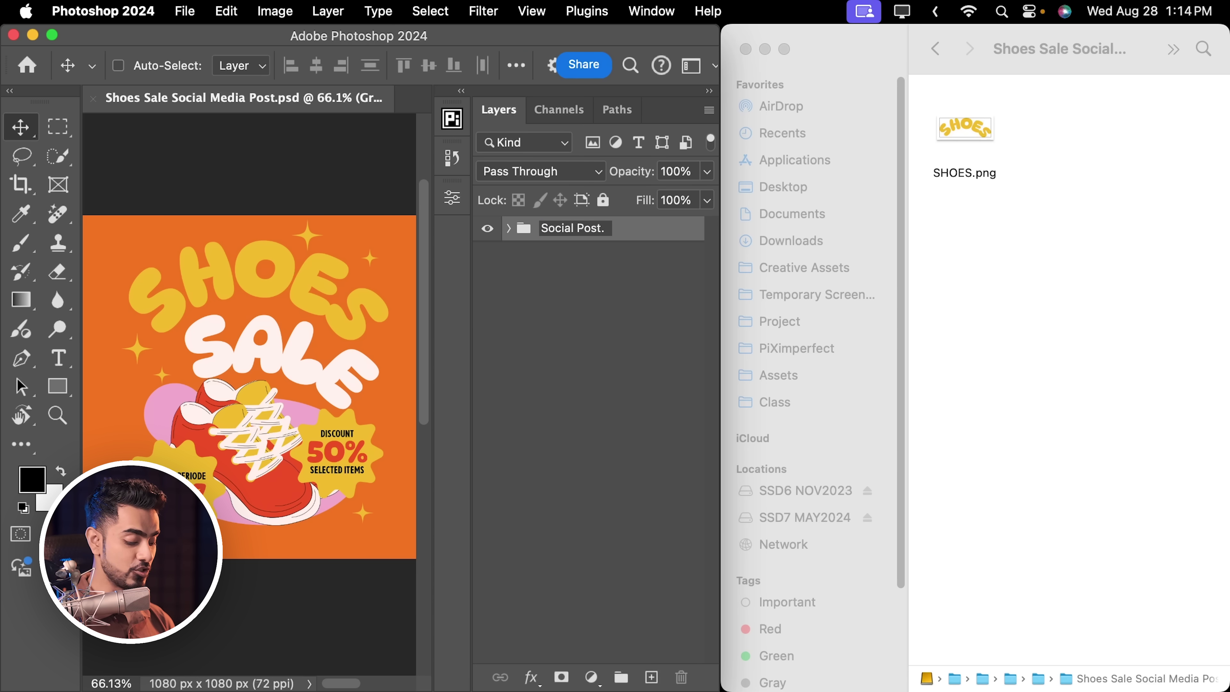
key("Return")
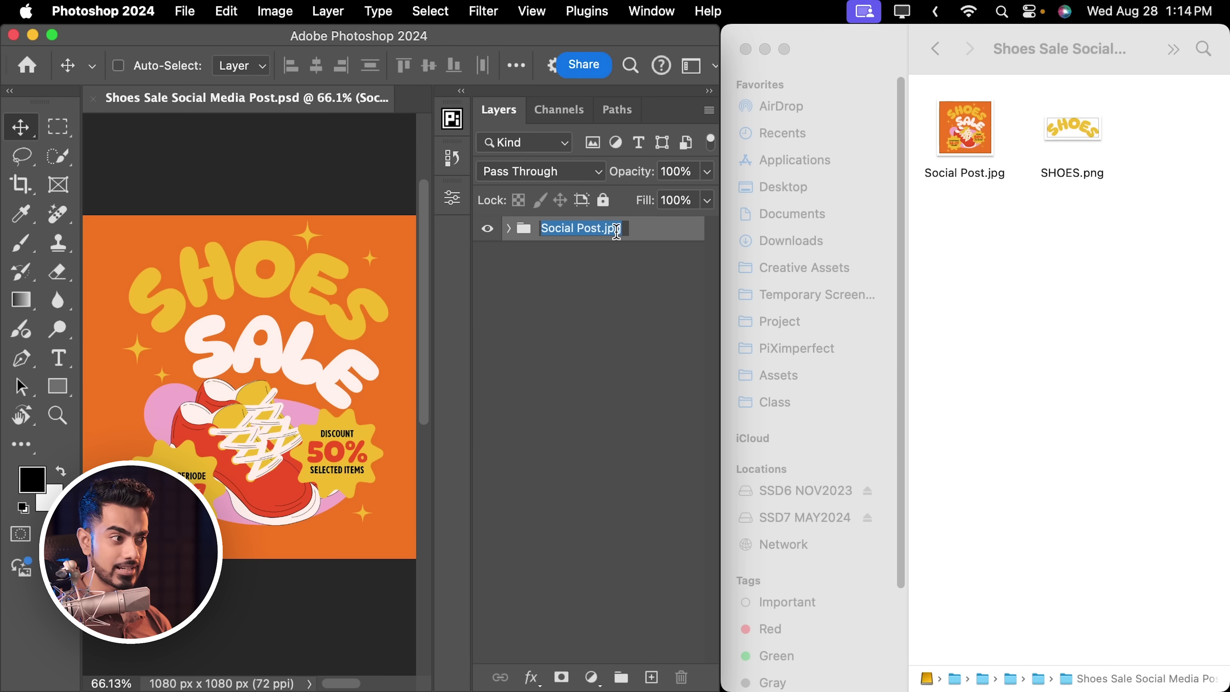
left_click(621, 232)
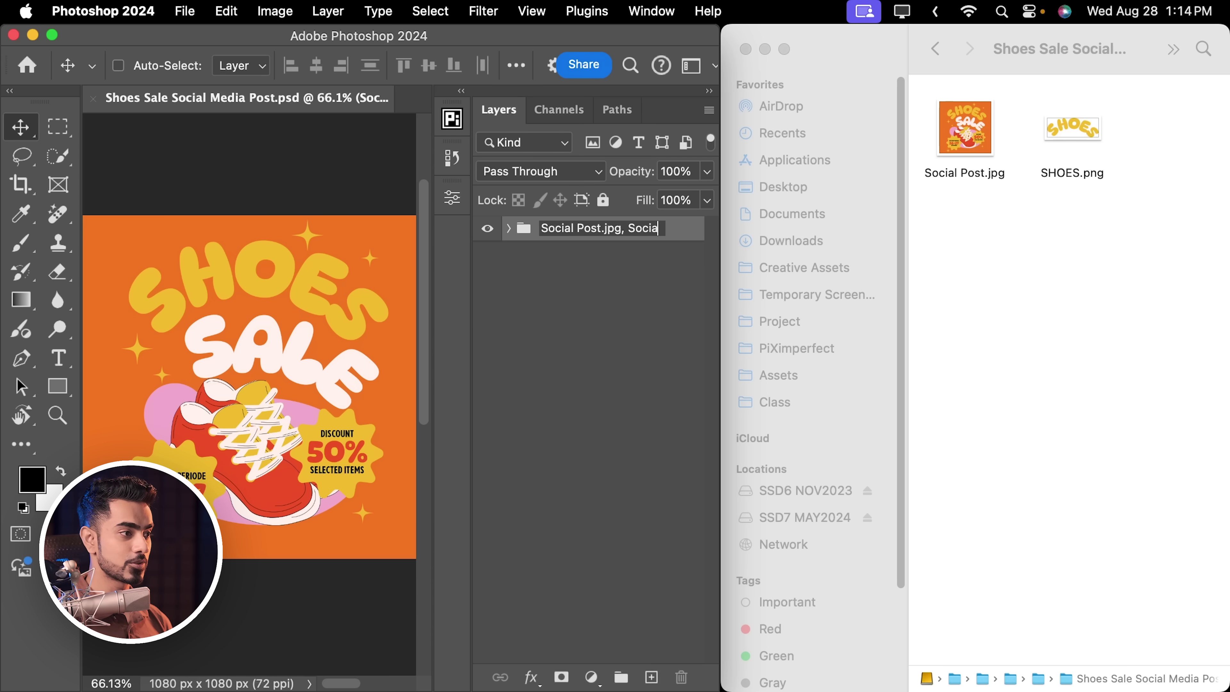
type(", Social.png")
key("Return")
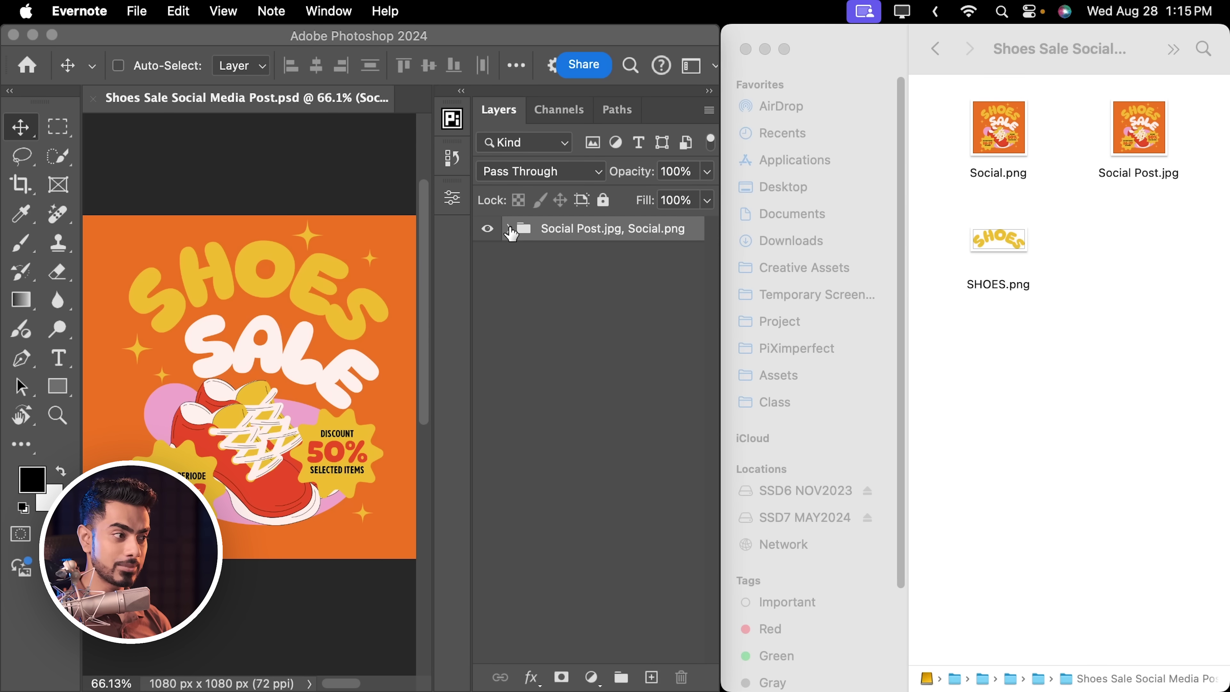
Rename the Text group to 'Text.png, 50% Text Small.png'
left_click(511, 233)
left_click(510, 229)
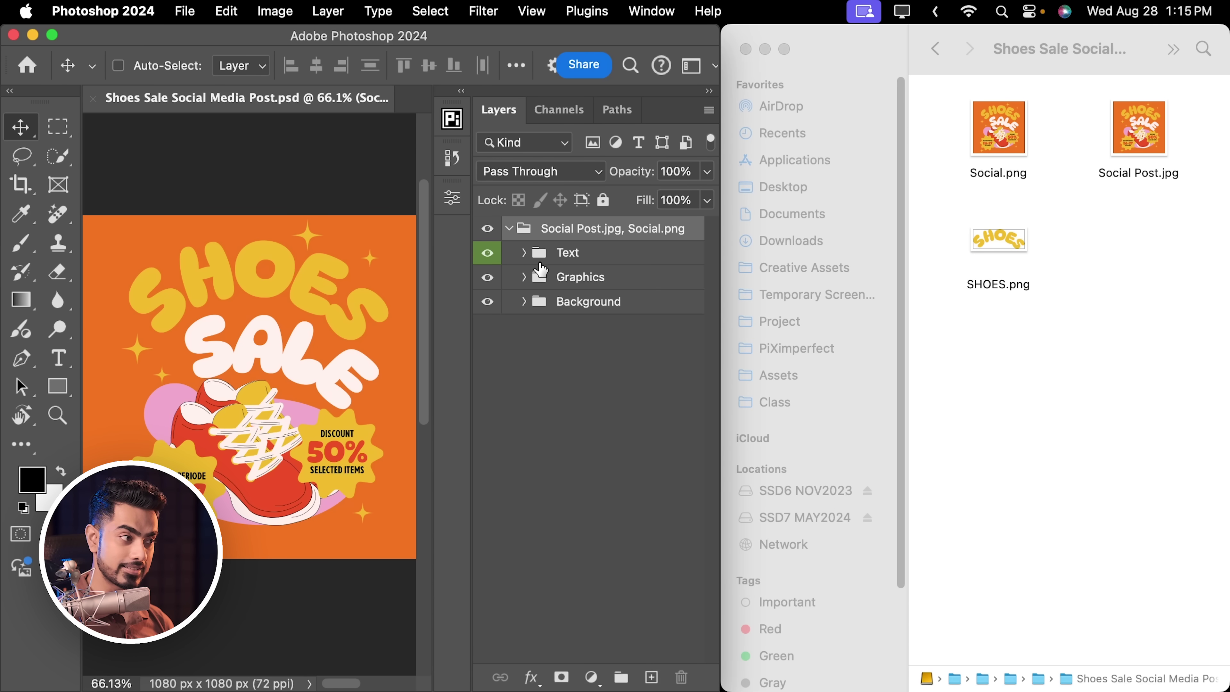
left_click(575, 254)
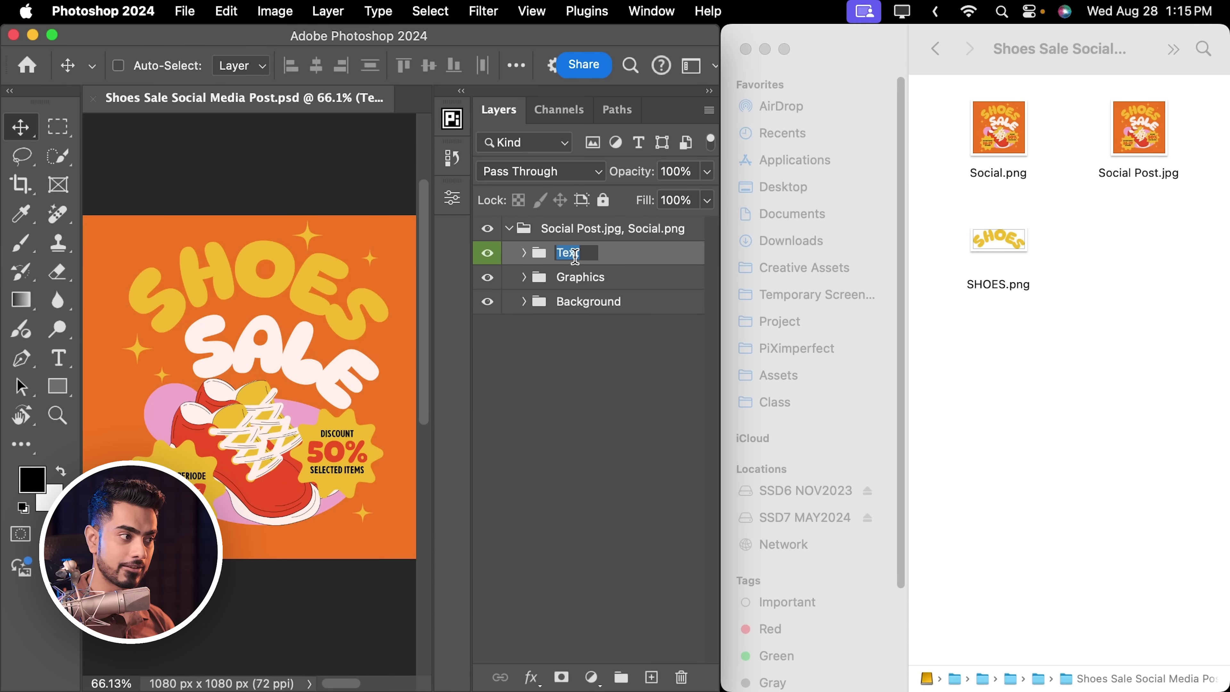
left_click(597, 256)
type(".png")
key("Return")
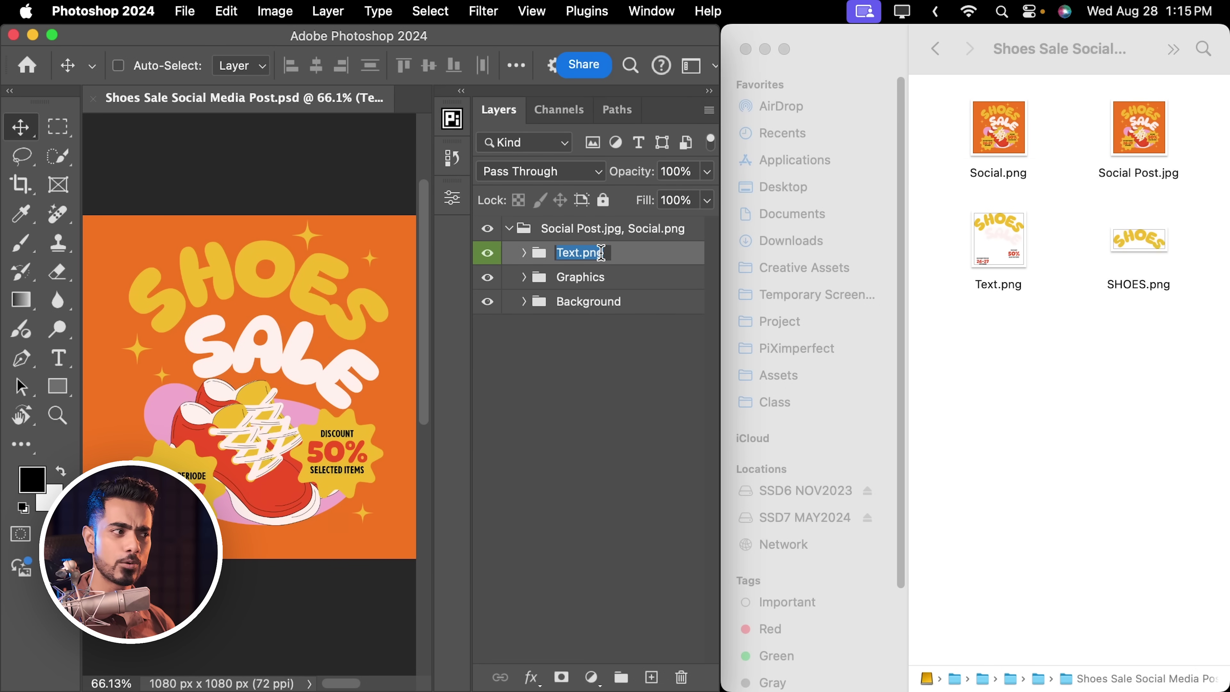
left_click(603, 255)
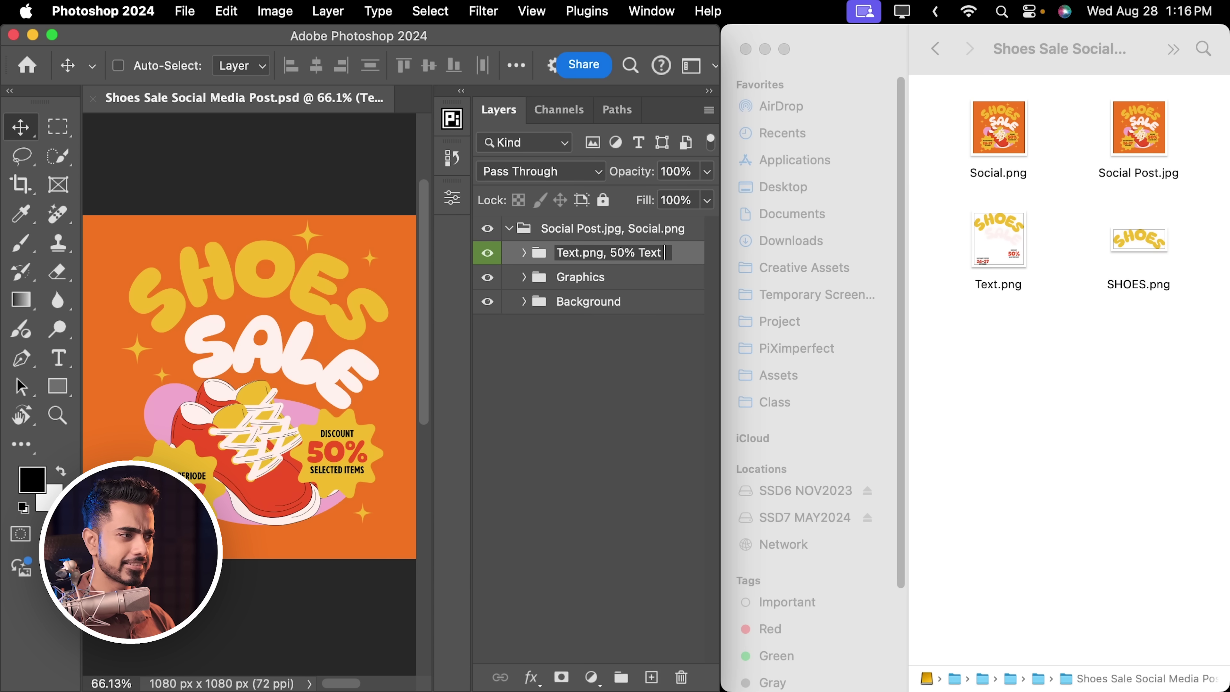
type(", 50% Text Small.png")
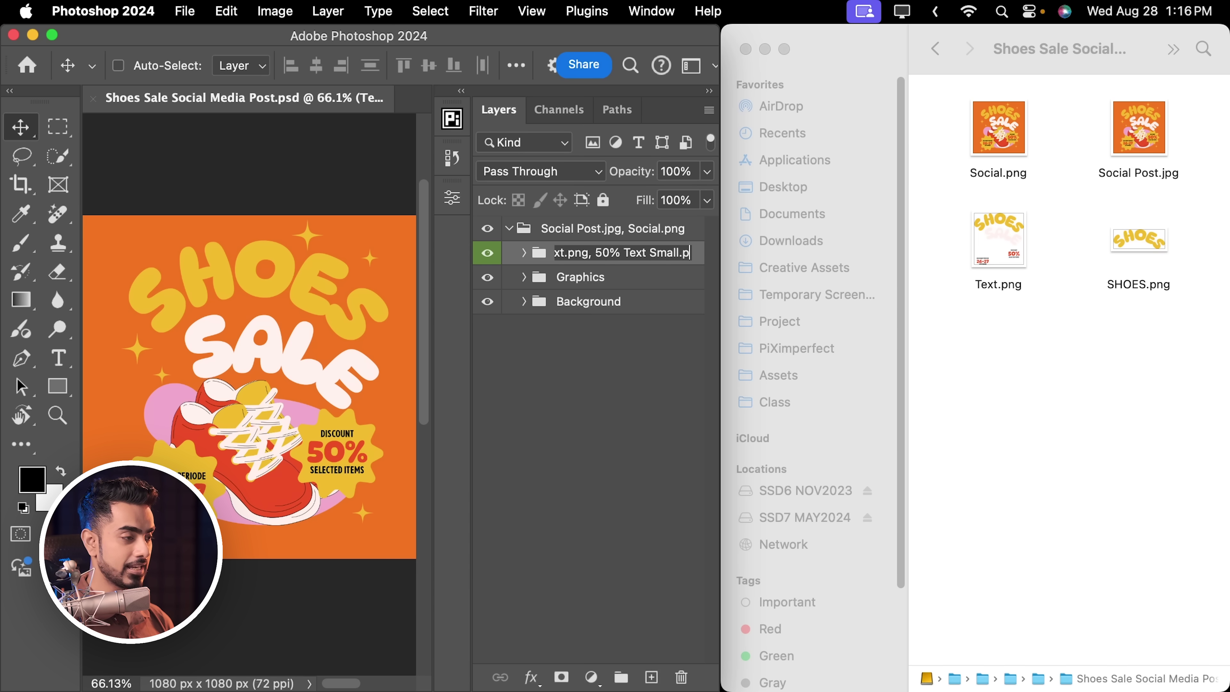
key("Return")
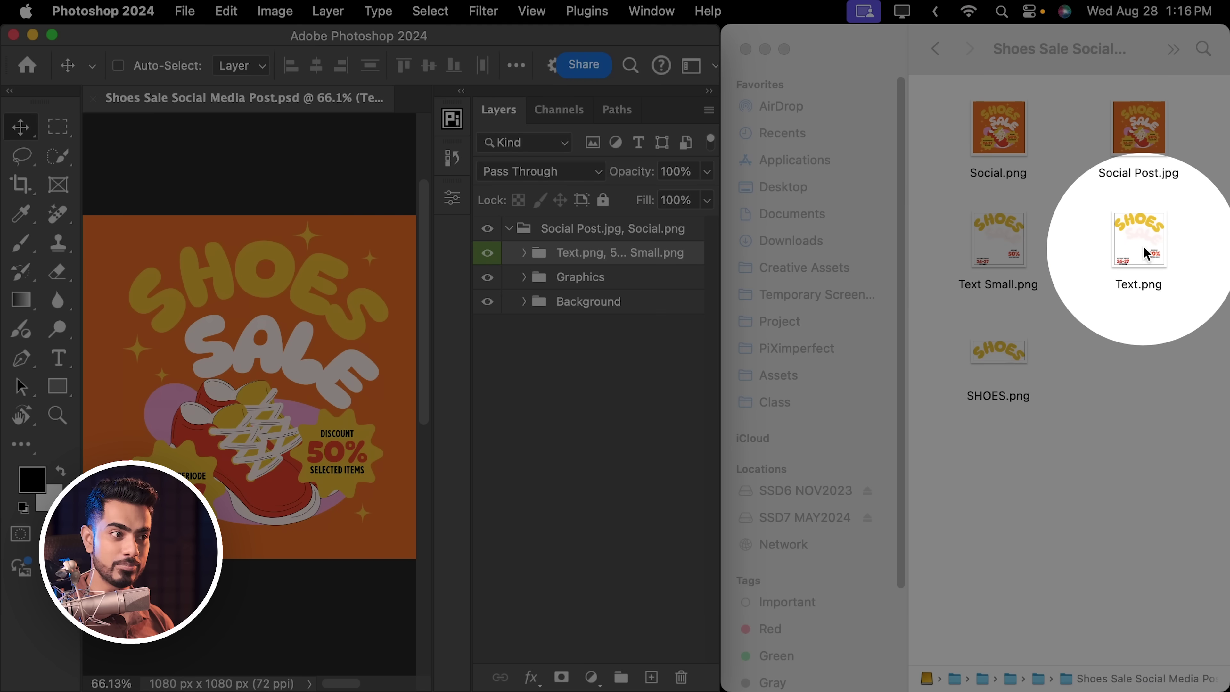
Preview the generated Text.png and Text Small.png to compare their sizes
left_click(1137, 271)
double_click(1137, 271)
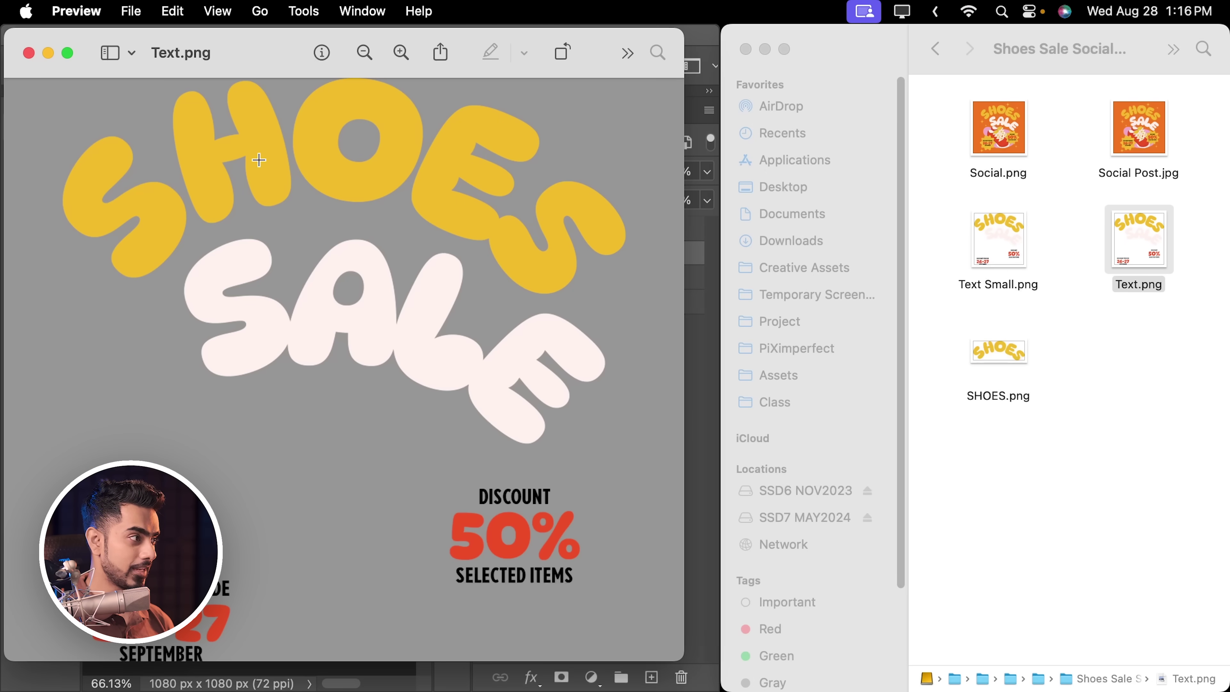
left_click(29, 54)
double_click(1006, 252)
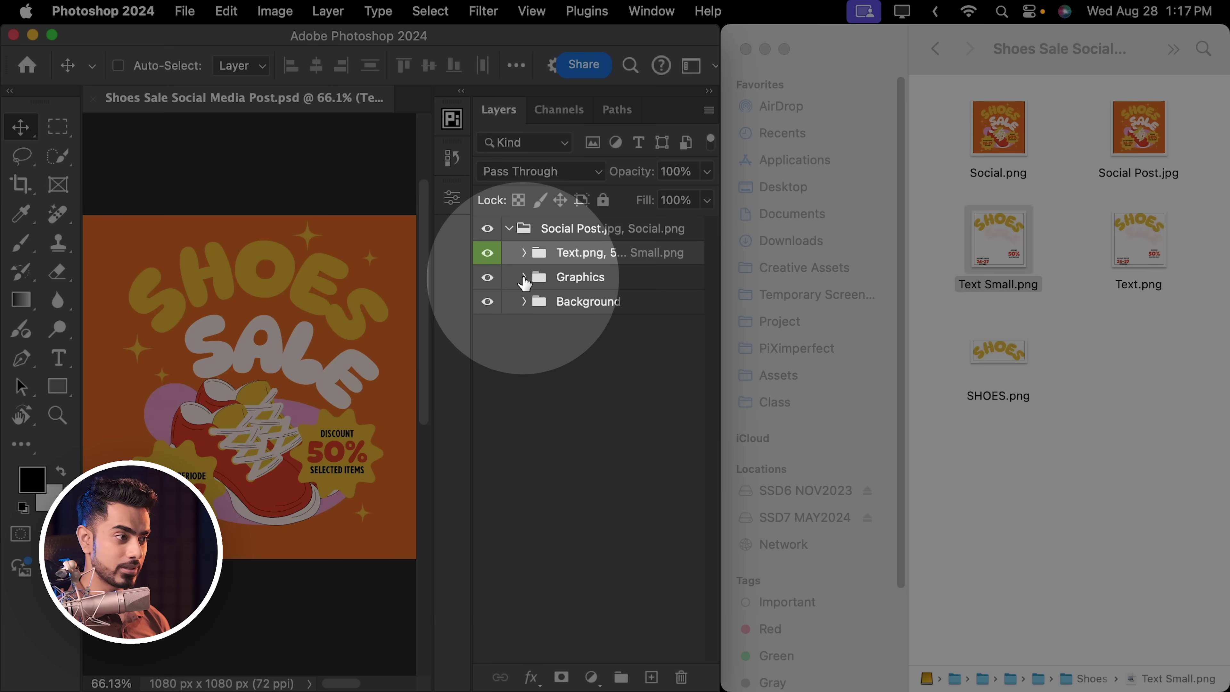
Add a new layer above Spark in Graphics and brush black over the top-left and bottom-right corners
left_click(524, 277)
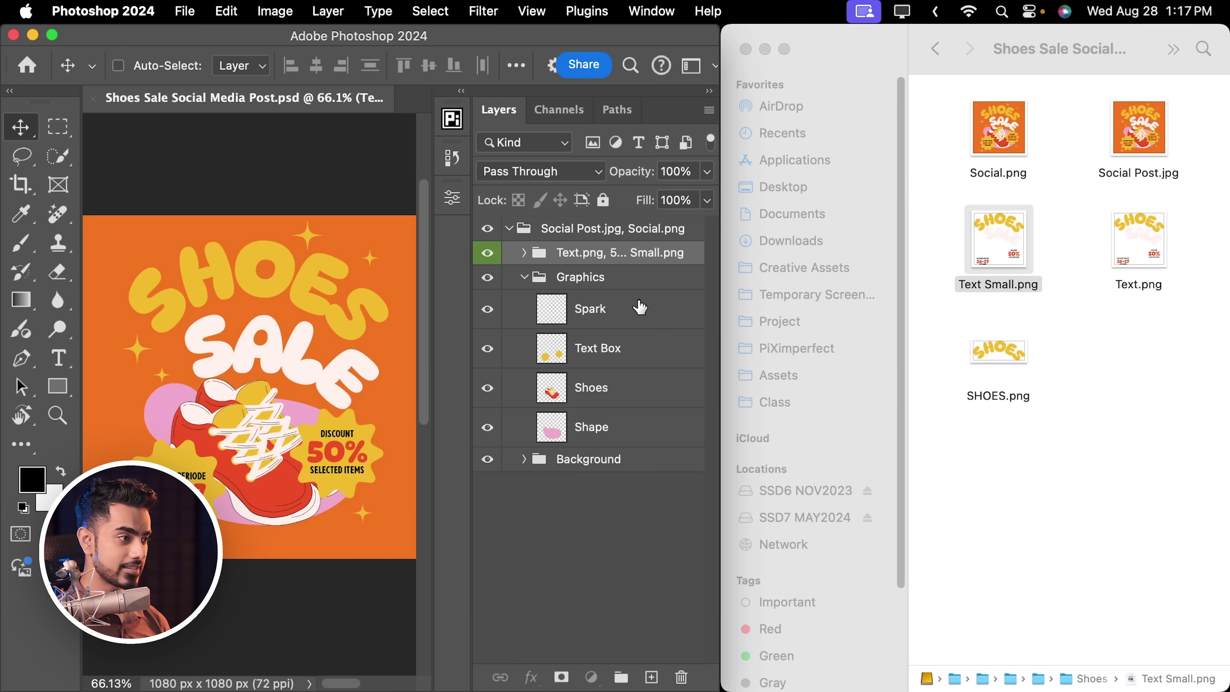
left_click(639, 308)
left_click(651, 677)
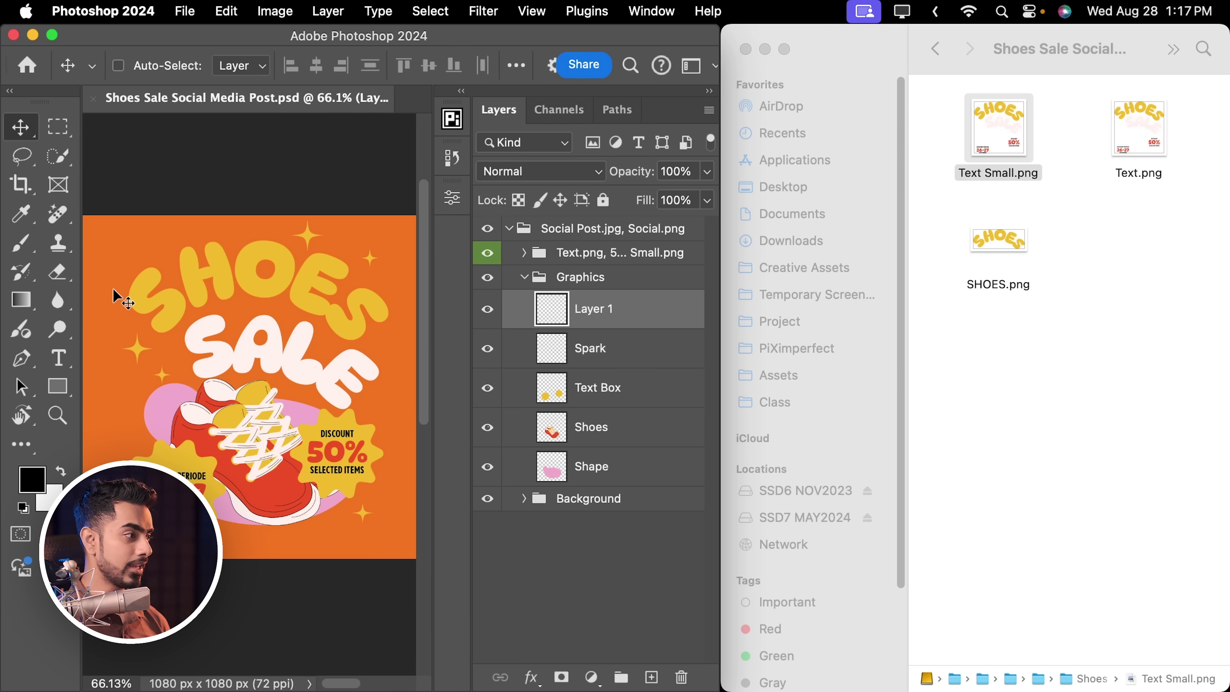
left_click(15, 251)
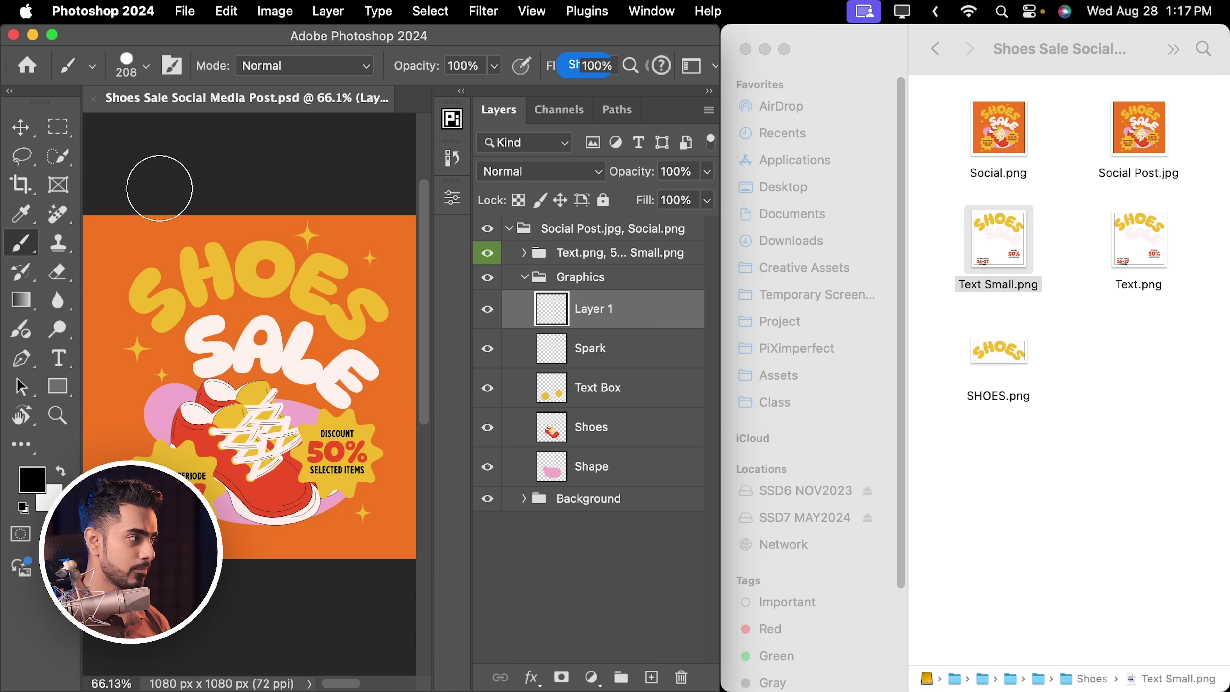
mouse_move(144, 201)
left_mouse_down()
mouse_move(201, 164)
mouse_move(77, 220)
left_mouse_up()
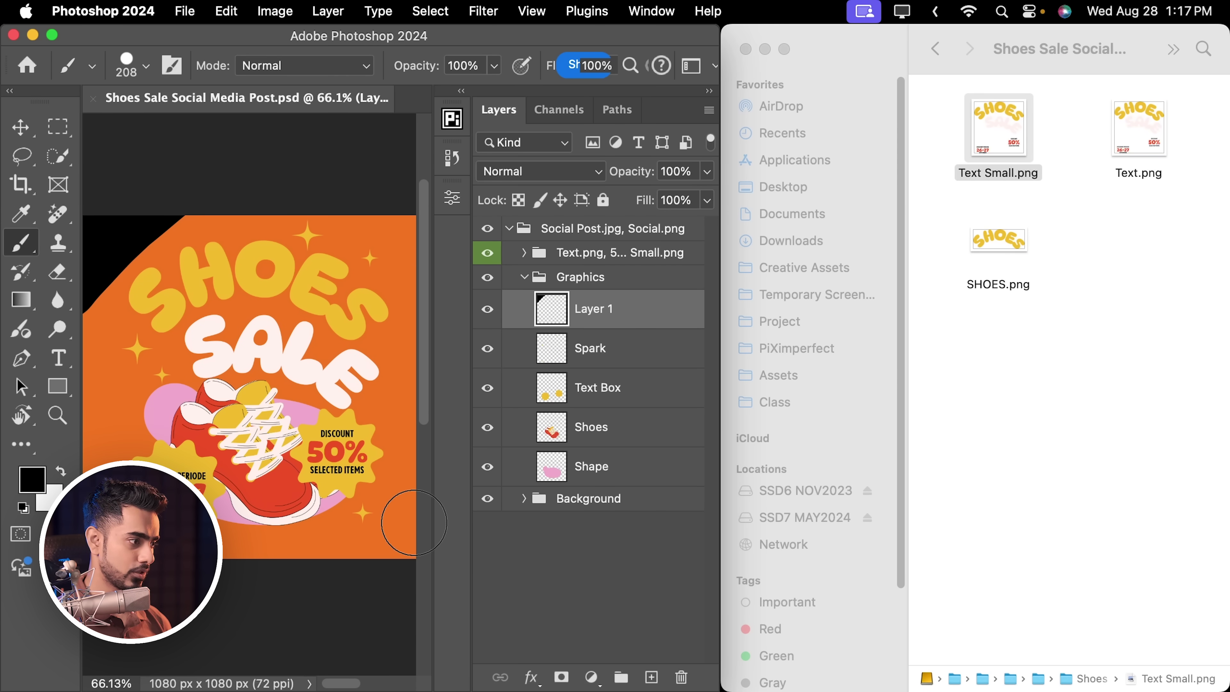
mouse_move(414, 523)
left_mouse_down()
mouse_move(334, 600)
mouse_move(387, 501)
mouse_move(316, 614)
left_mouse_up()
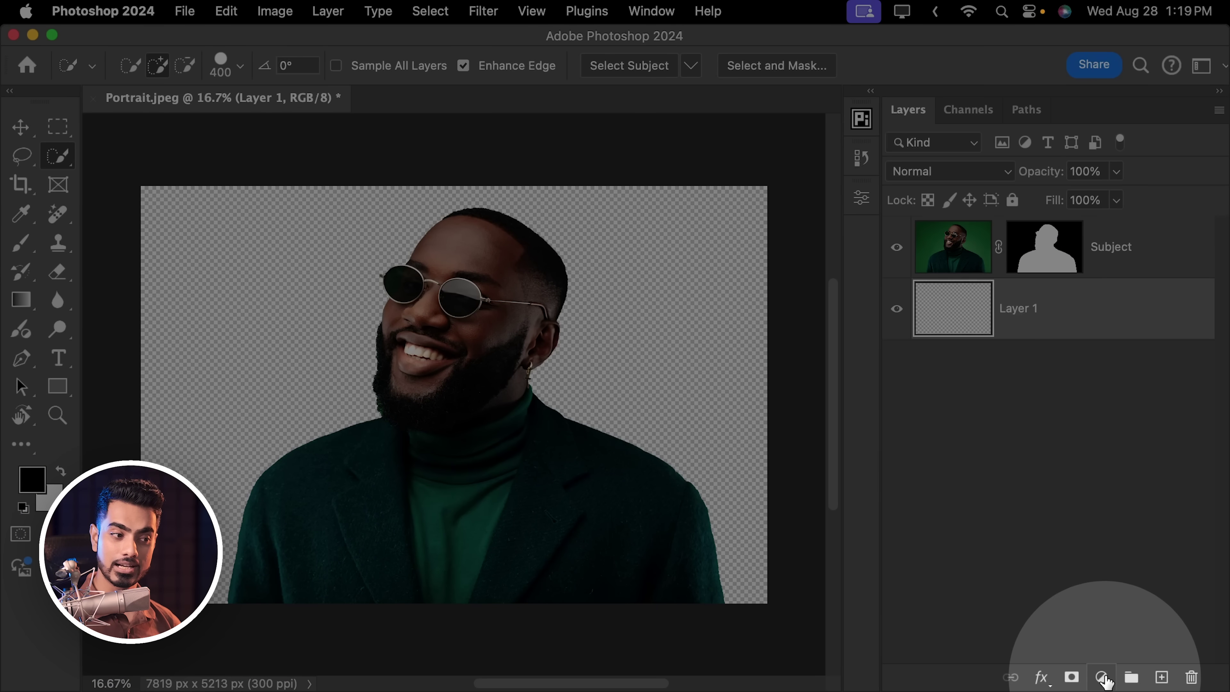
Add a Pattern Fill layer behind the subject, reposition the leaf pattern, then discard the layer
left_click(1102, 676)
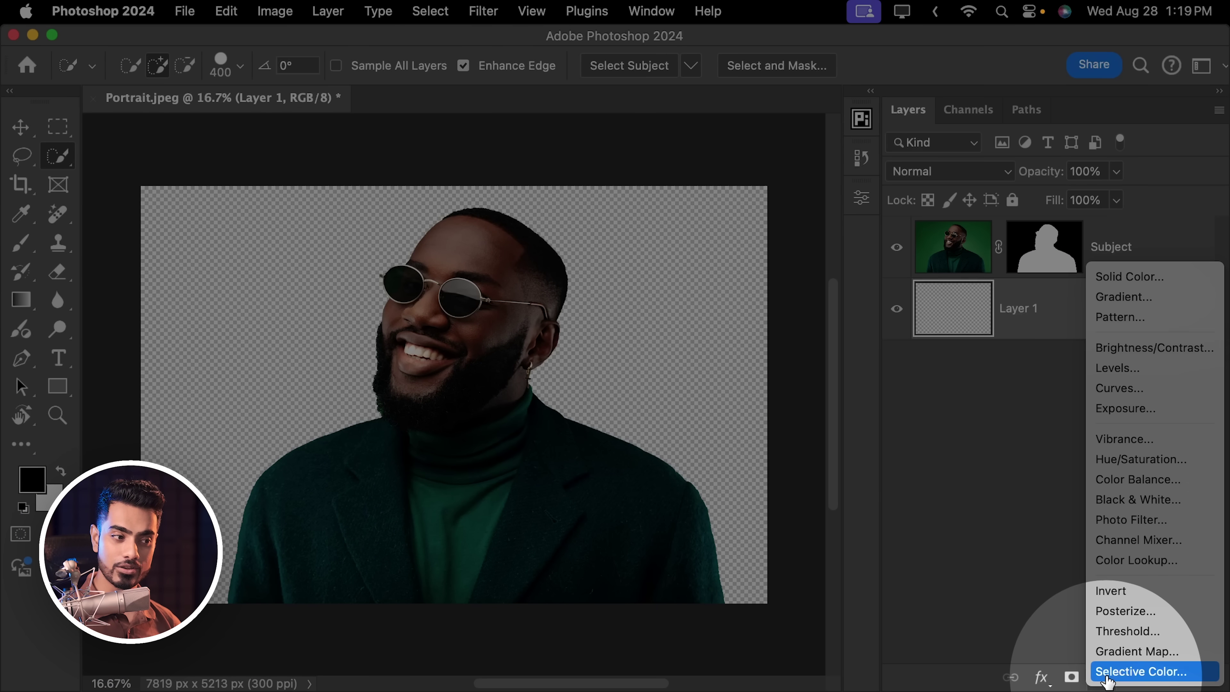
left_click(1120, 317)
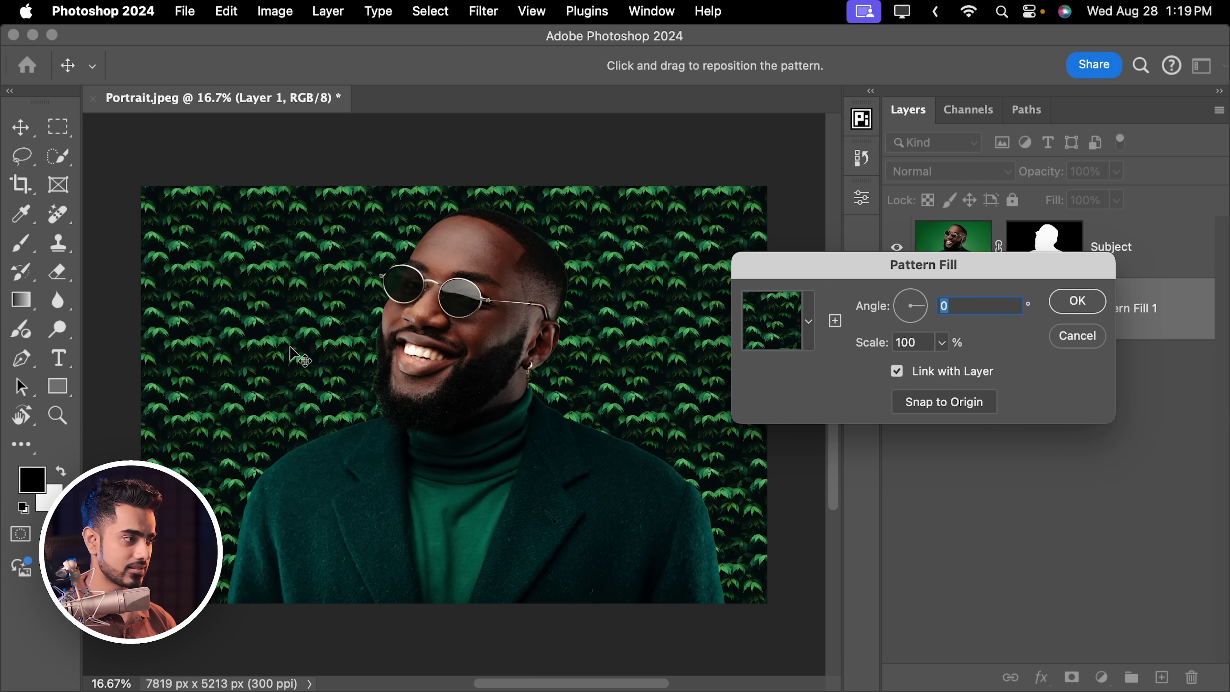
left_click_drag(294, 352, 569, 334)
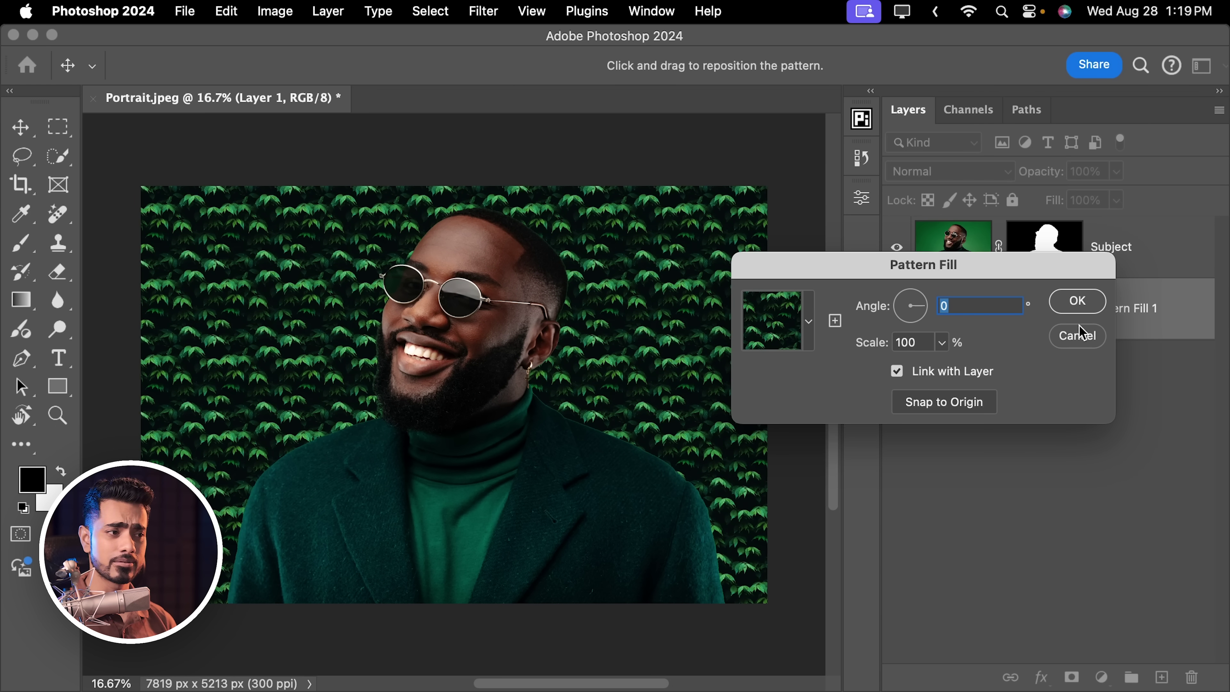
left_click(1081, 335)
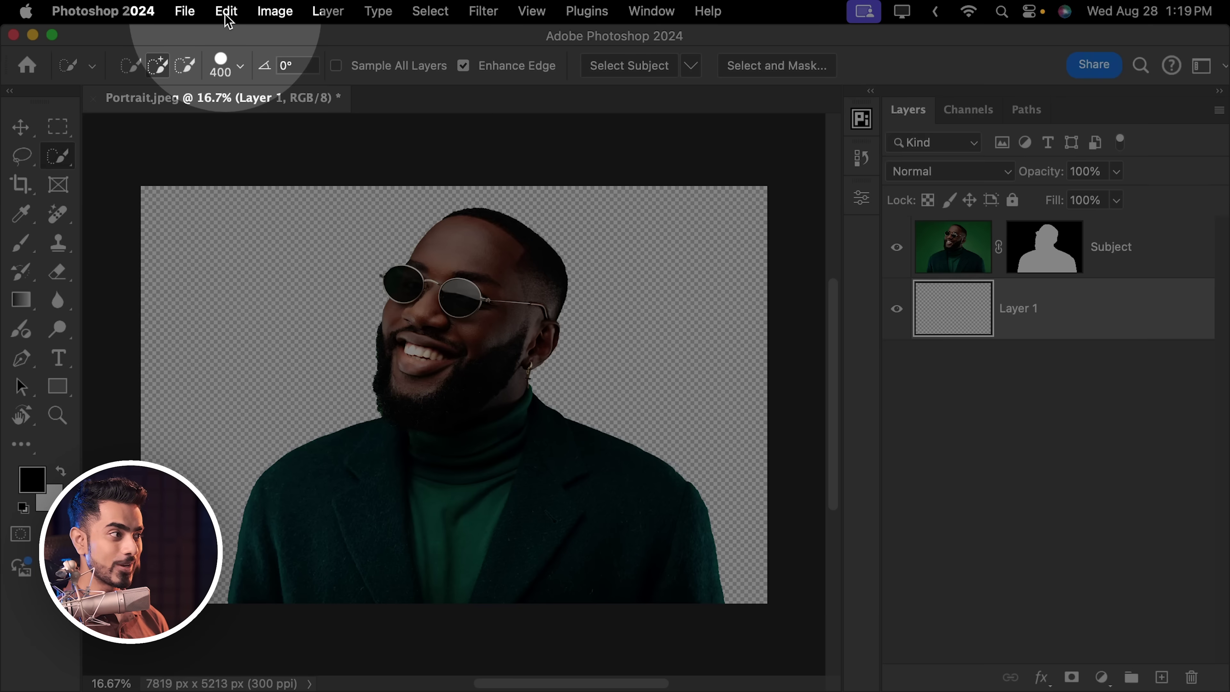
Open Edit > Fill for the empty layer and try Foreground then Background Color as contents
left_click(226, 10)
left_click(271, 303)
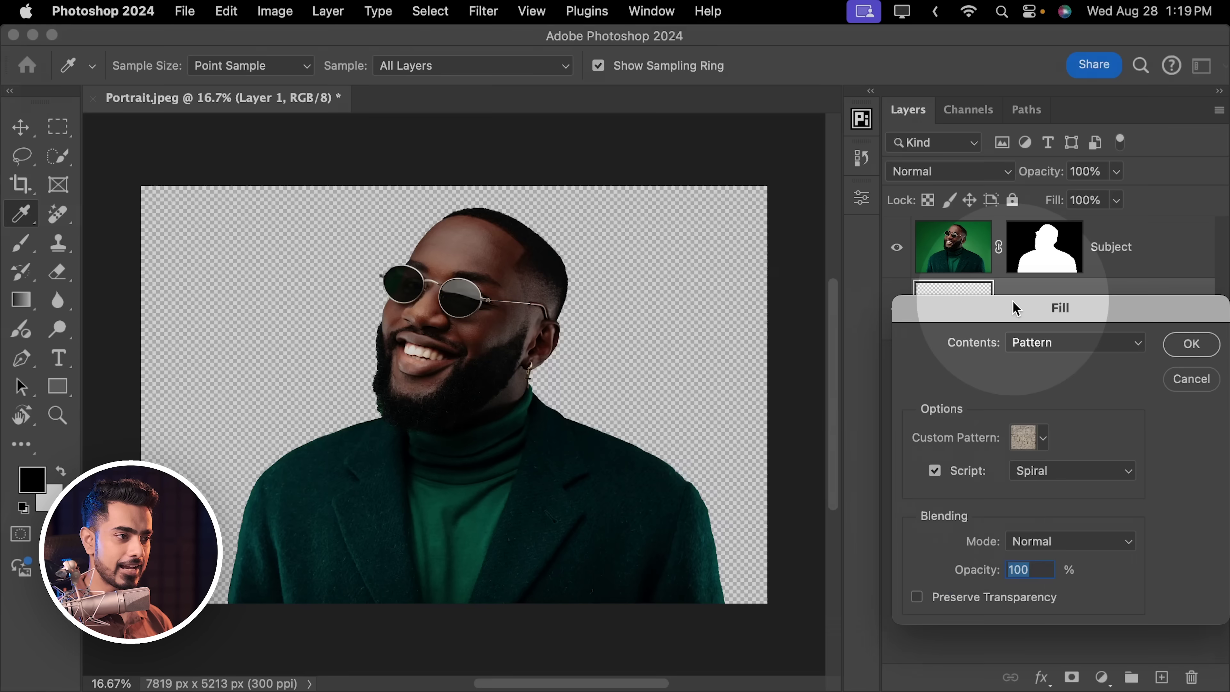
left_click_drag(1018, 310, 520, 235)
left_click(514, 264)
left_click(559, 168)
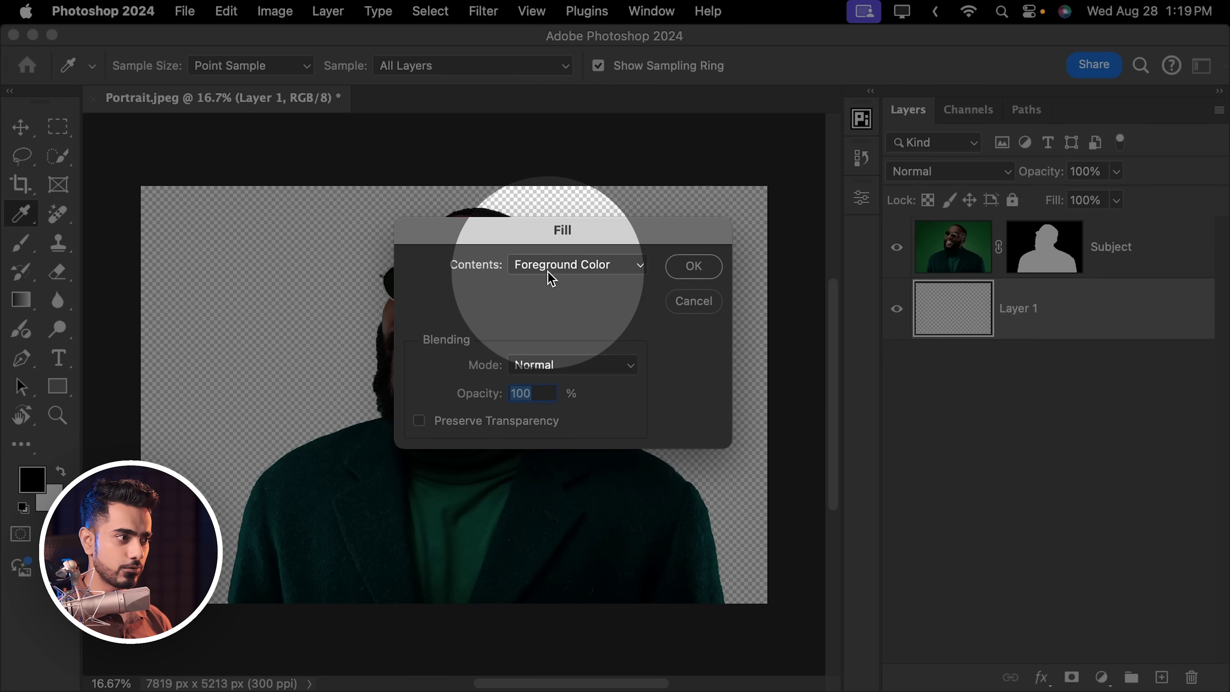
left_click(548, 265)
left_click(548, 283)
Set Fill contents to Pattern and choose the first pattern in the Trees folder
left_click(553, 265)
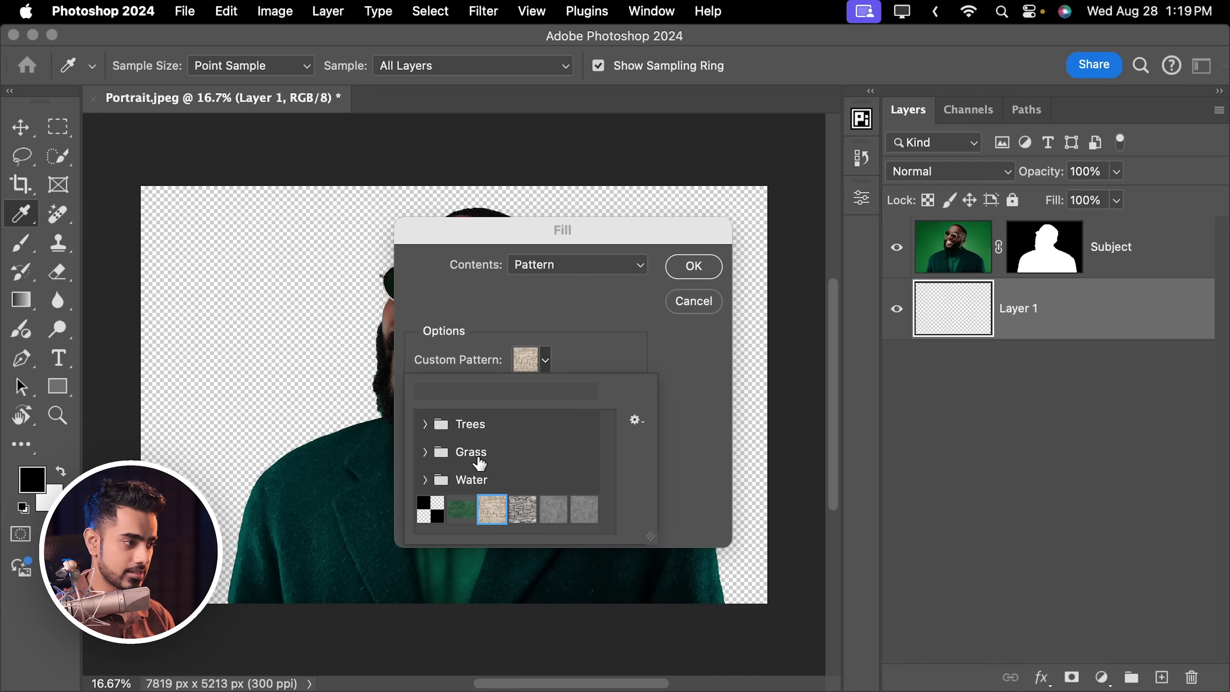
left_click(425, 451)
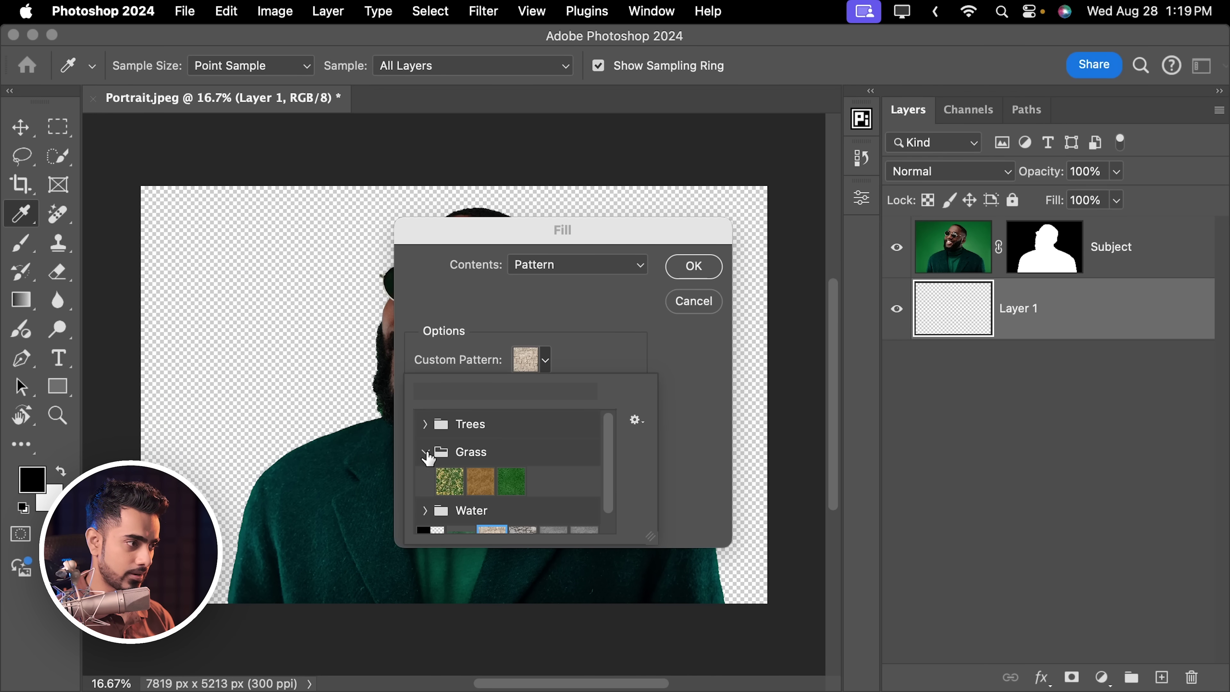
left_click(425, 450)
left_click(425, 425)
left_click(449, 451)
left_click(644, 317)
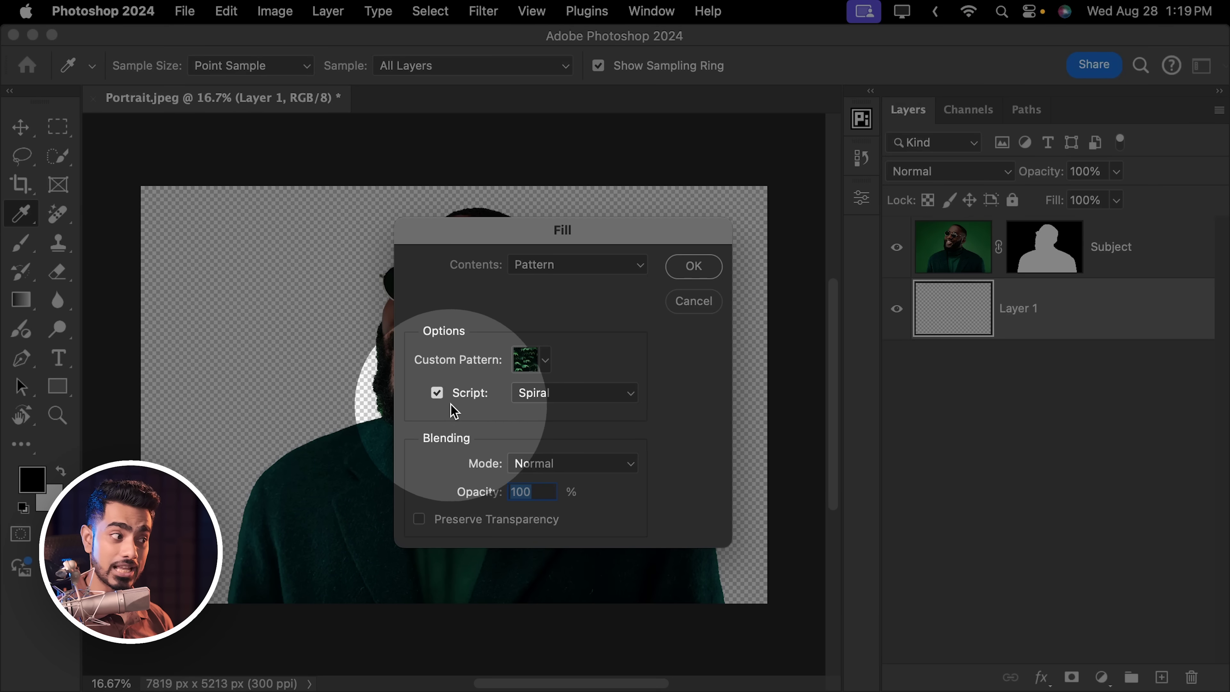
Enable the Script option and set the fill script to Spiral
left_click(437, 393)
left_click(438, 393)
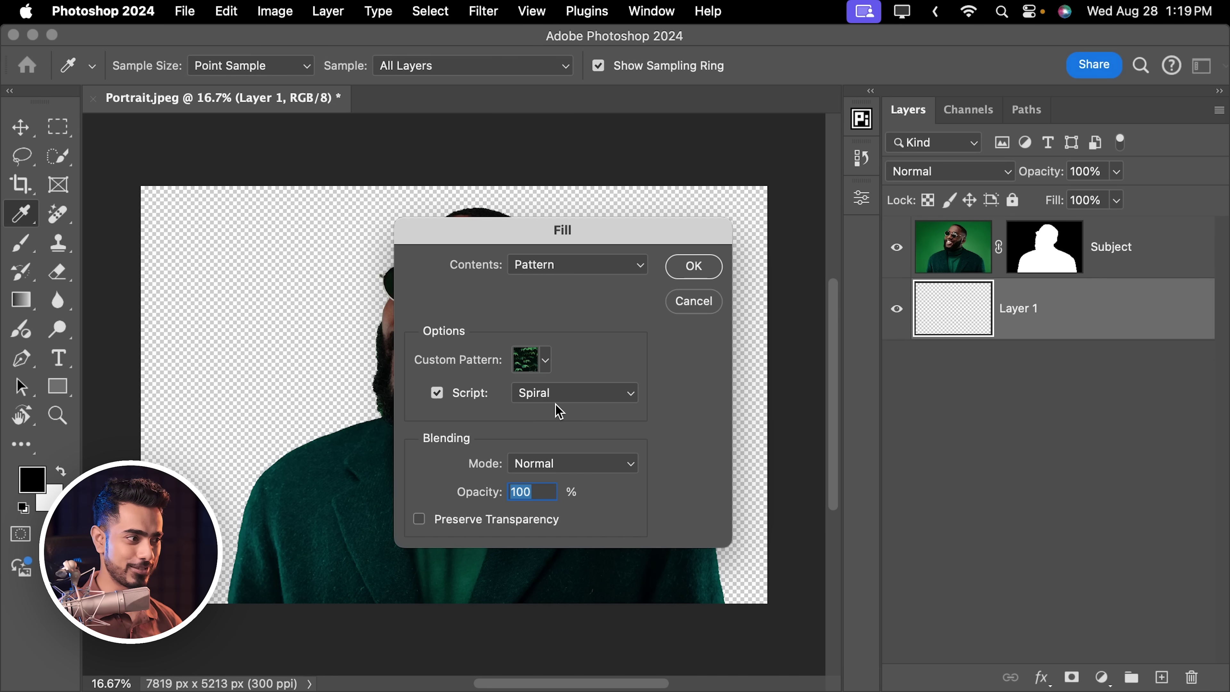
left_click(574, 400)
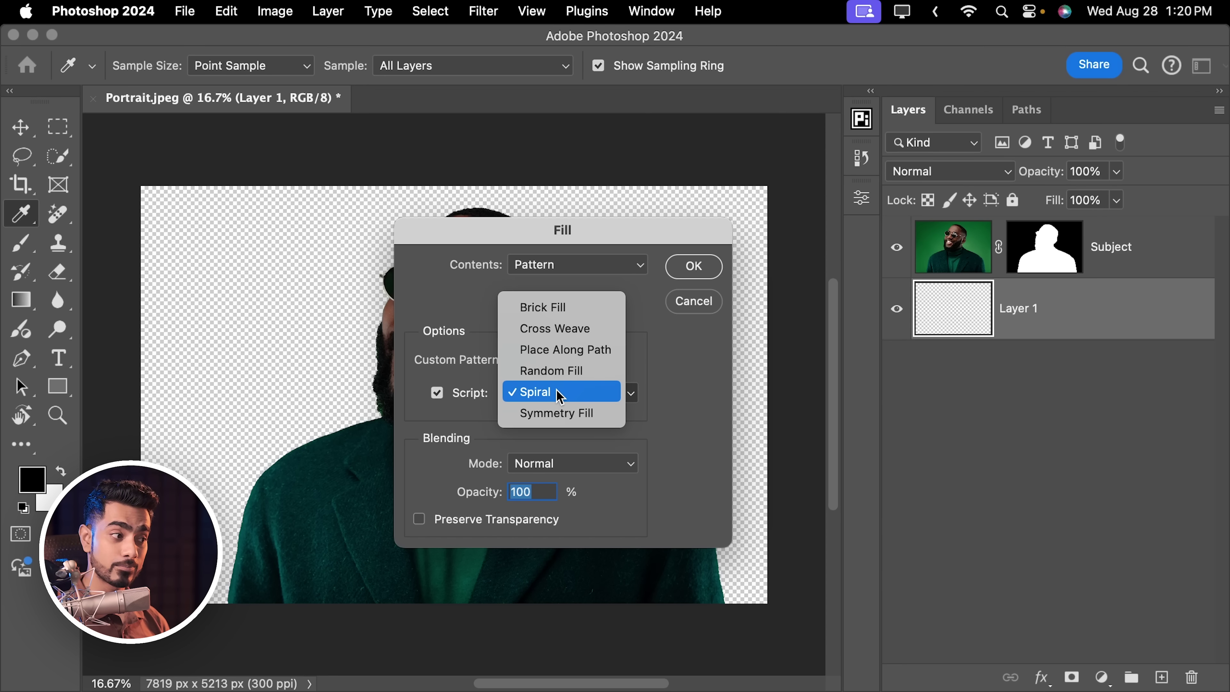
left_click(559, 396)
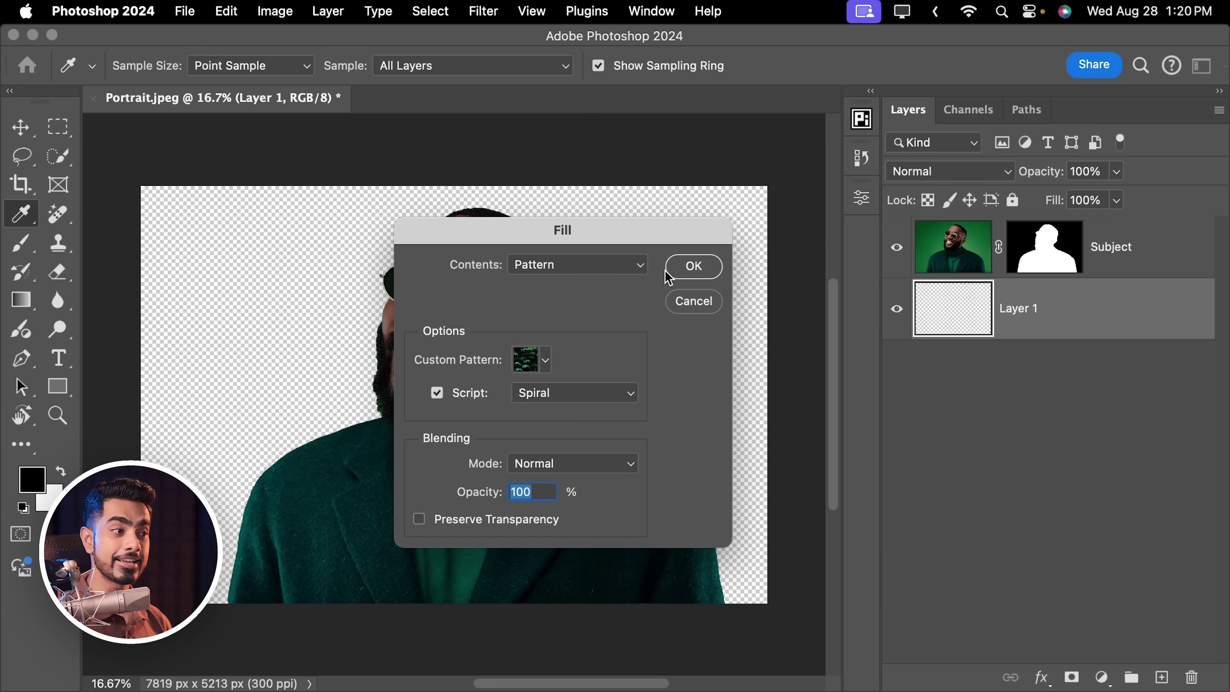
Apply Spiral with scale 0.91, ring spacing 352, pattern spacing -10, color randomness 0.14, brightness randomness 0.46
left_click(679, 275)
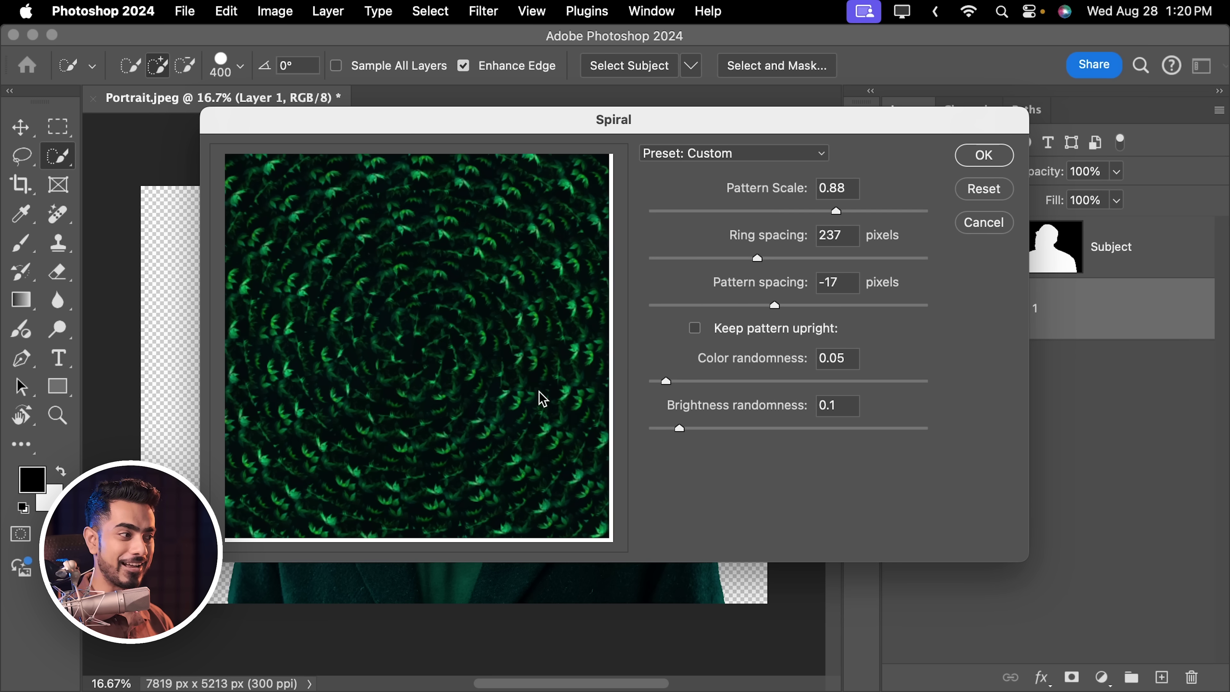
mouse_move(837, 211)
left_mouse_down()
mouse_move(824, 213)
mouse_move(846, 216)
left_mouse_up()
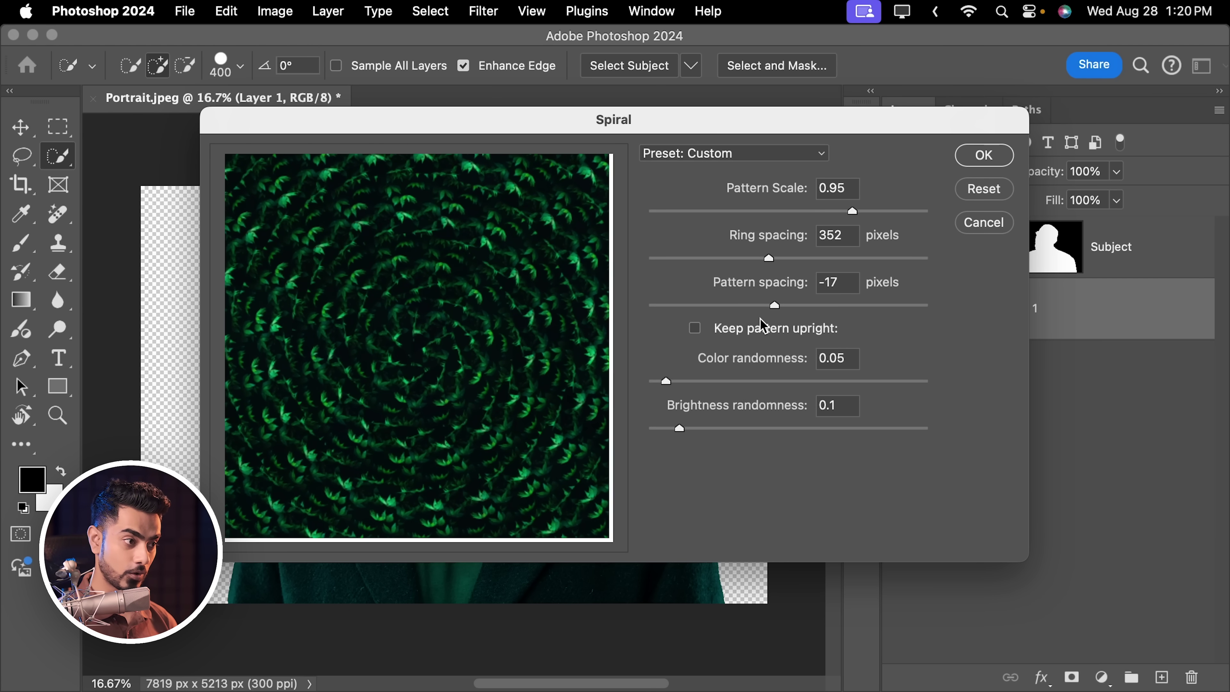
mouse_move(755, 307)
left_mouse_down()
mouse_move(809, 307)
mouse_move(770, 315)
mouse_move(776, 306)
left_mouse_up()
left_click(816, 292)
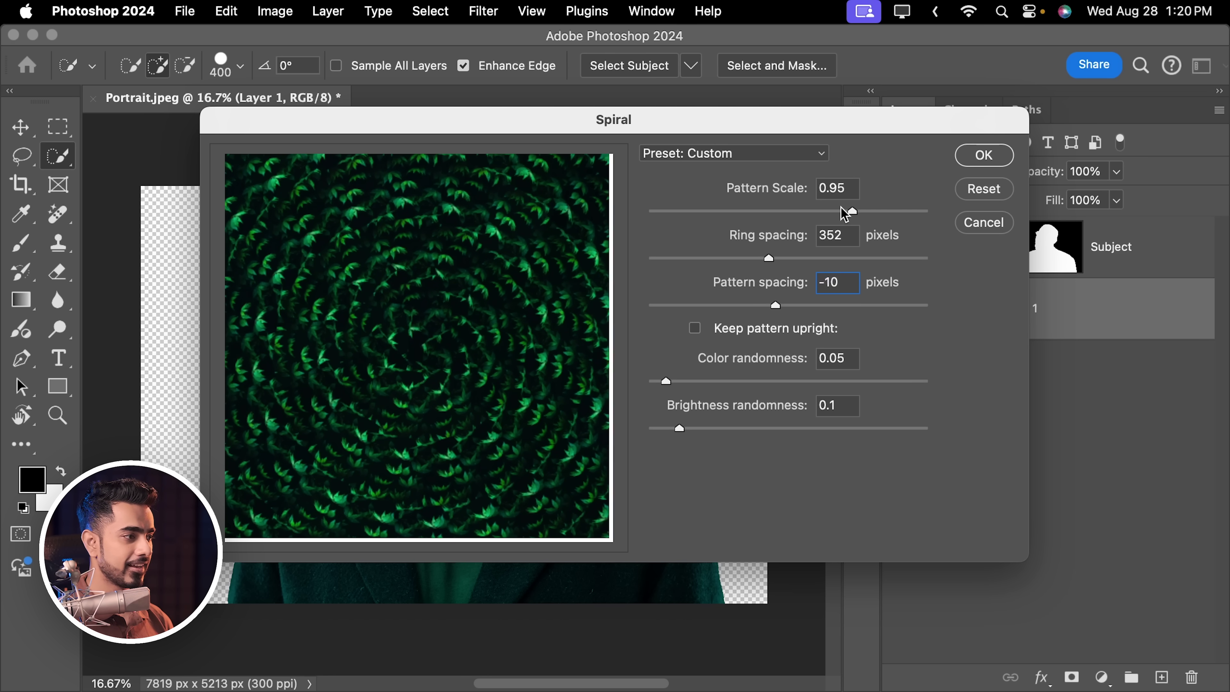
left_click(844, 213)
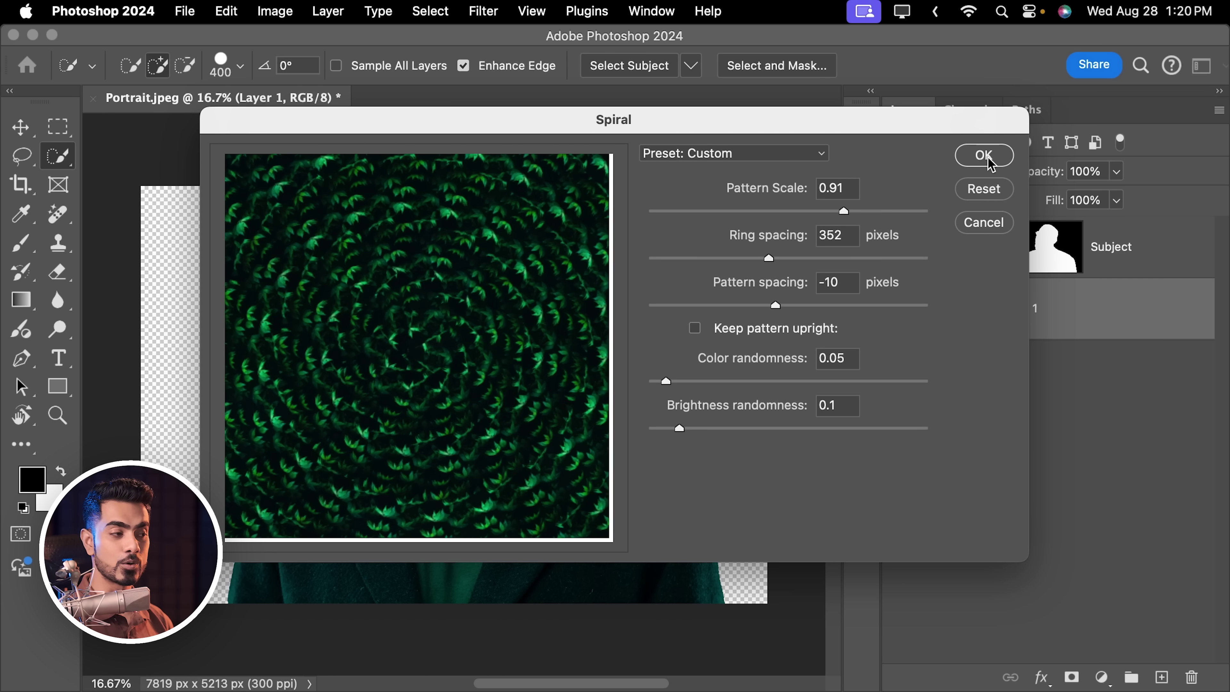
mouse_move(667, 386)
left_mouse_down()
mouse_move(738, 386)
mouse_move(689, 383)
left_mouse_up()
left_click_drag(679, 430, 755, 430)
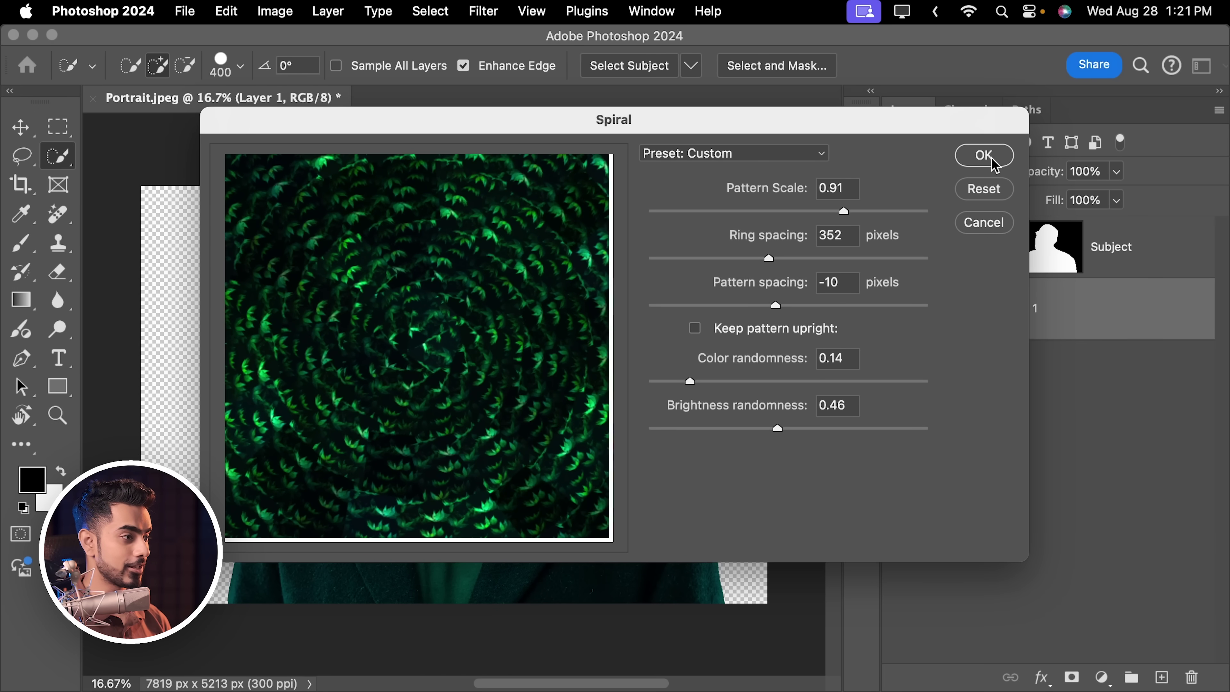
left_click(985, 156)
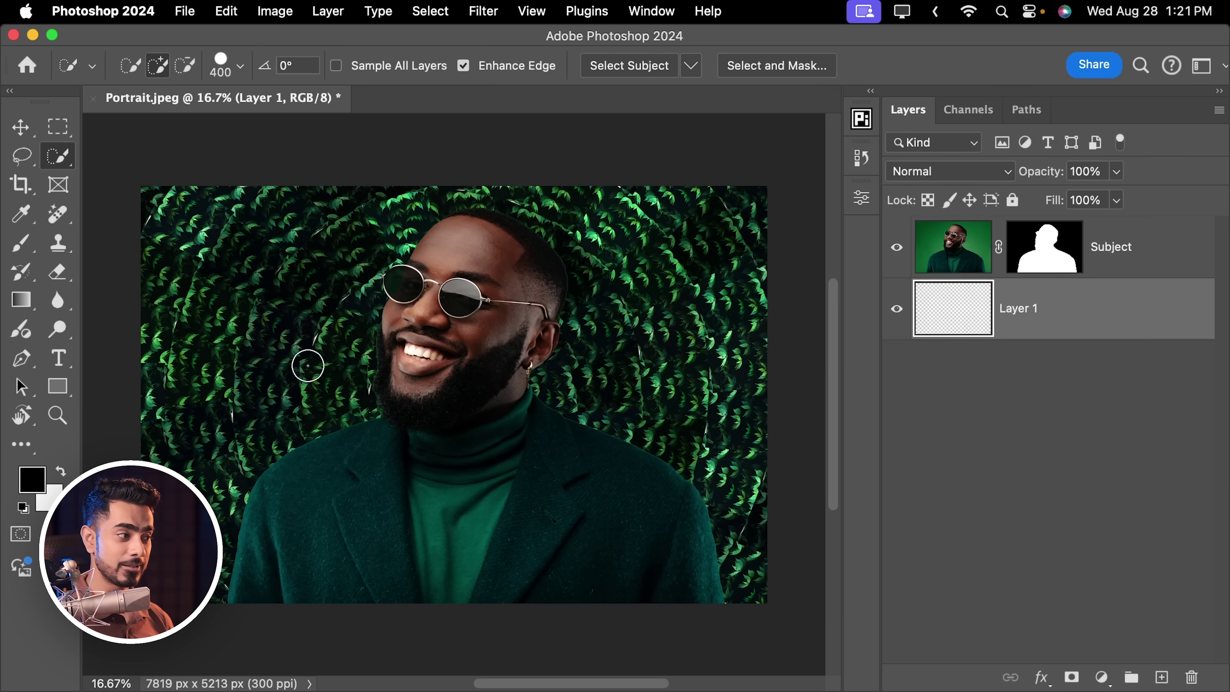
Zoom out to fit the whole portrait and undo the previous spiral fill
scroll(314, 339, "up", 10)
key("super+0")
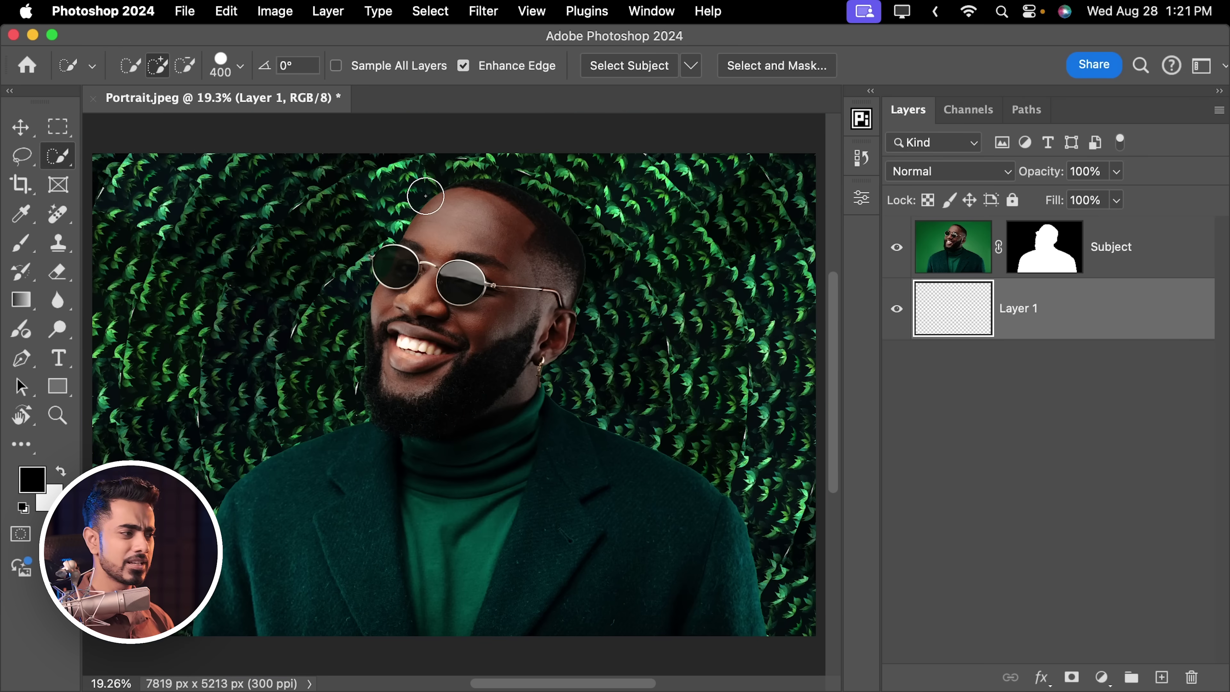
key("super+z")
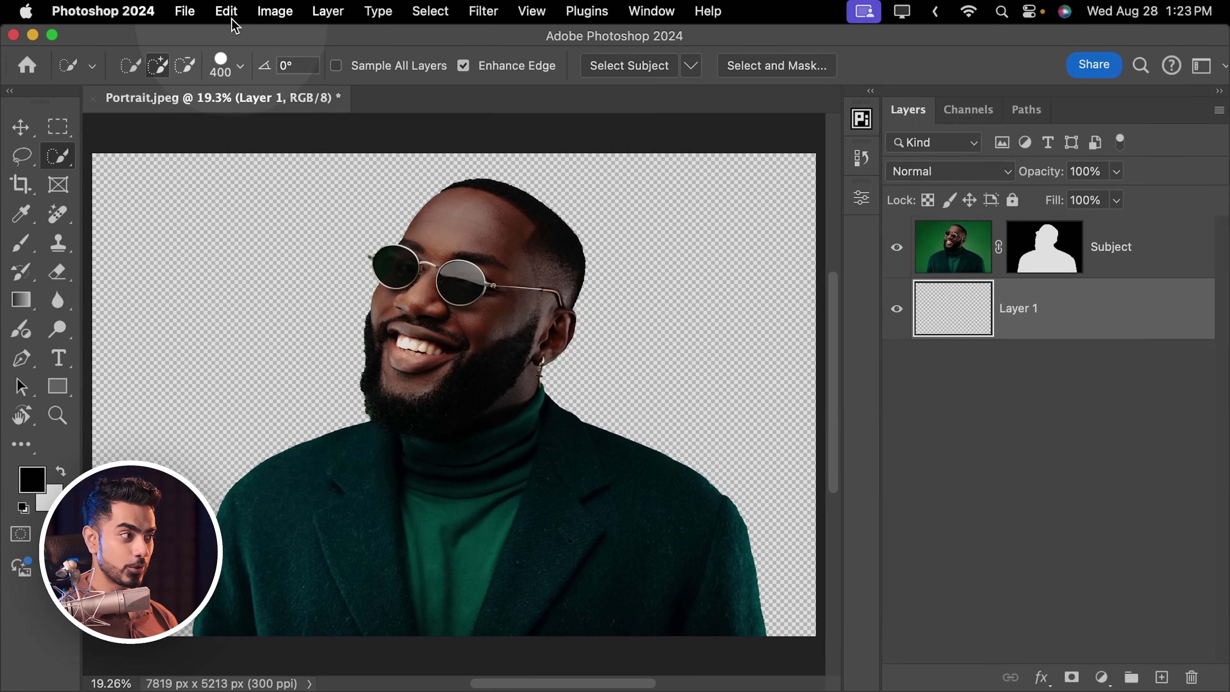
Refill Layer 1 with the Spiral pattern using pattern spacing -23 and scale 0.95
left_click(227, 11)
left_click(276, 305)
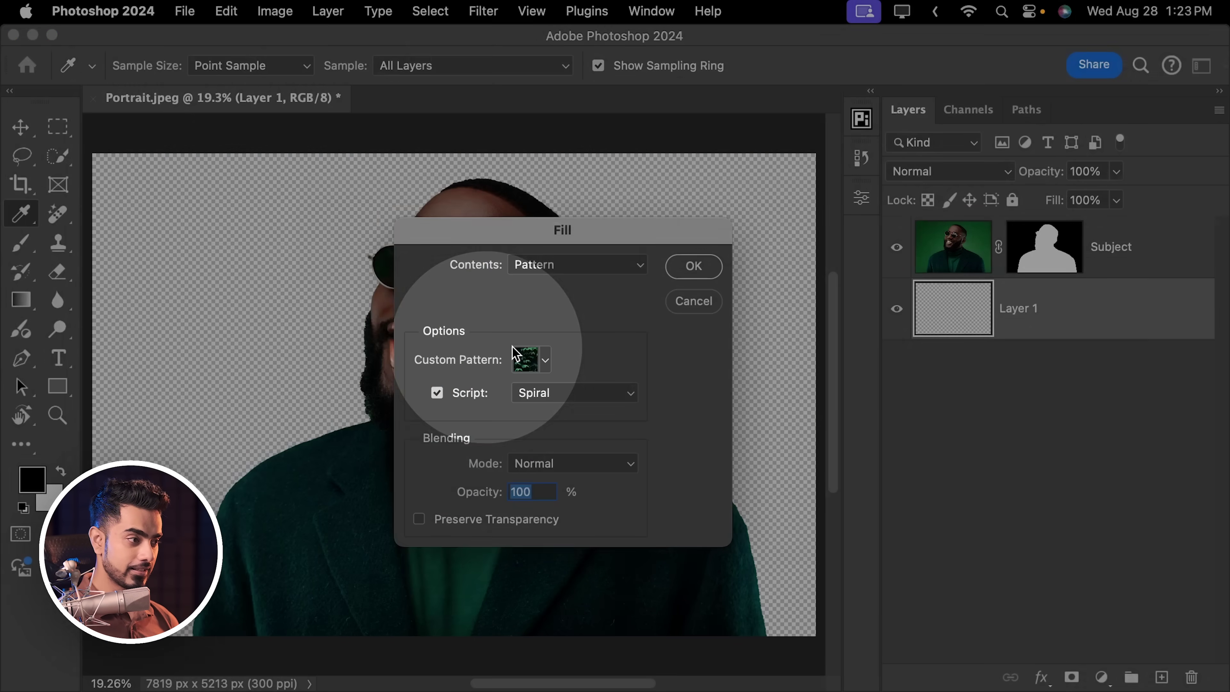
left_click(694, 267)
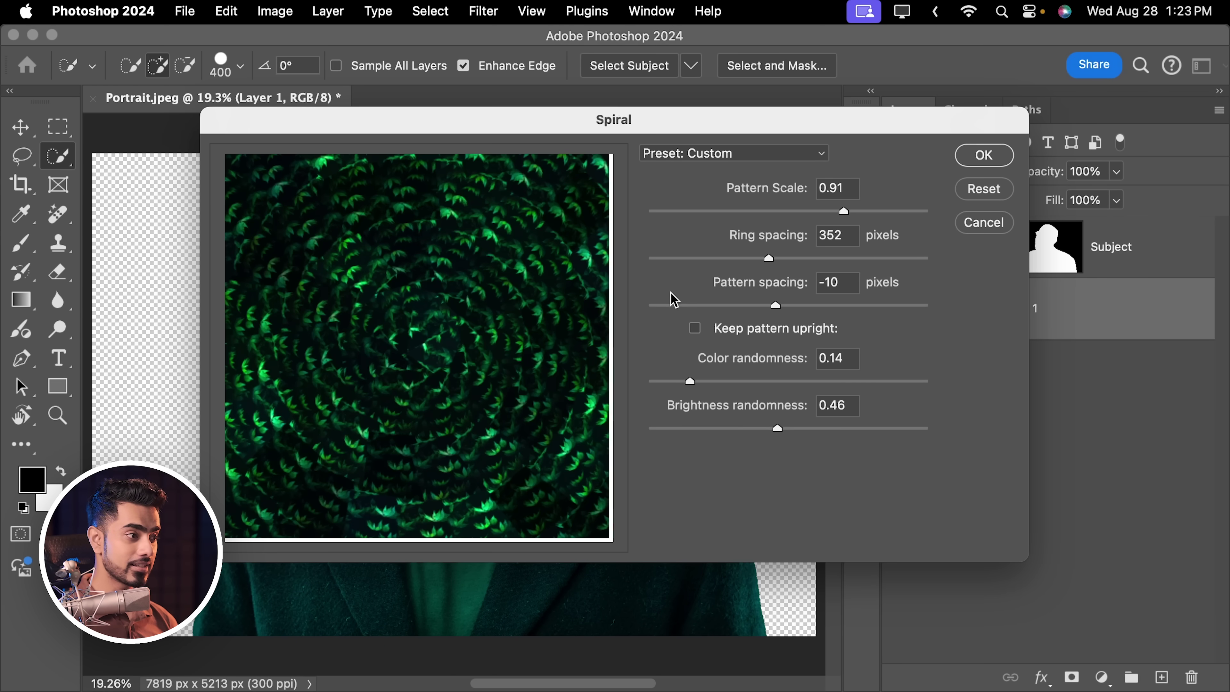
left_click(772, 305)
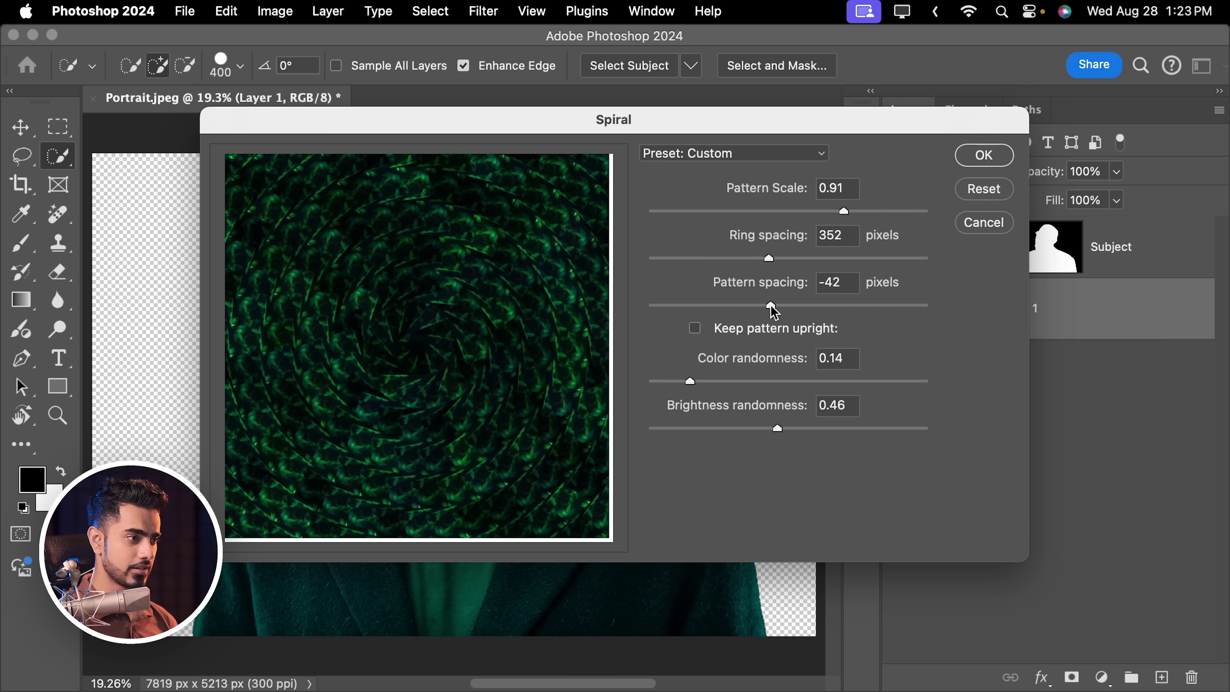
left_click_drag(775, 305, 774, 305)
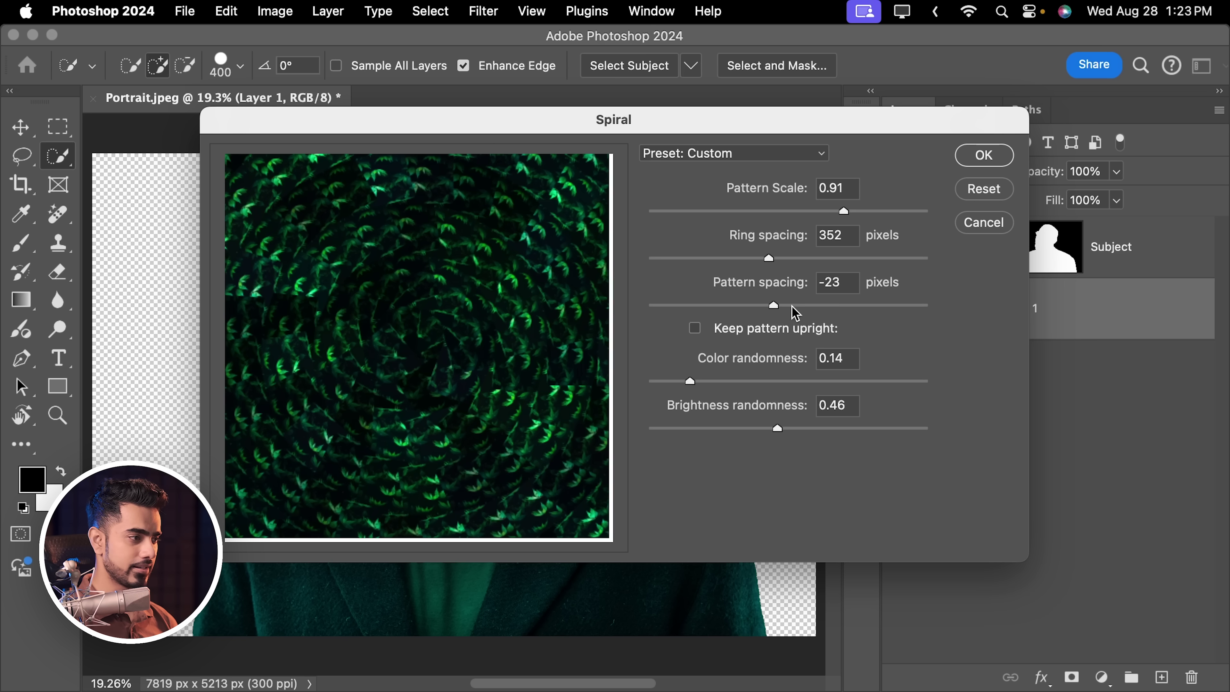
left_click_drag(844, 211, 853, 214)
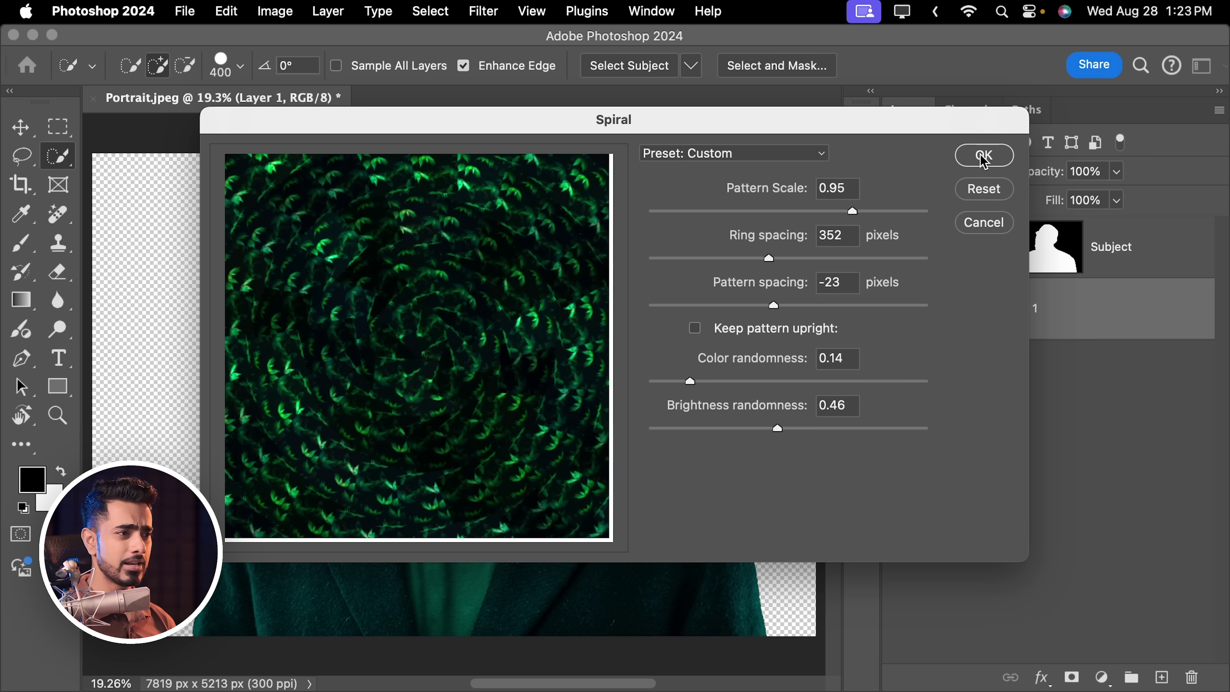
left_click(983, 155)
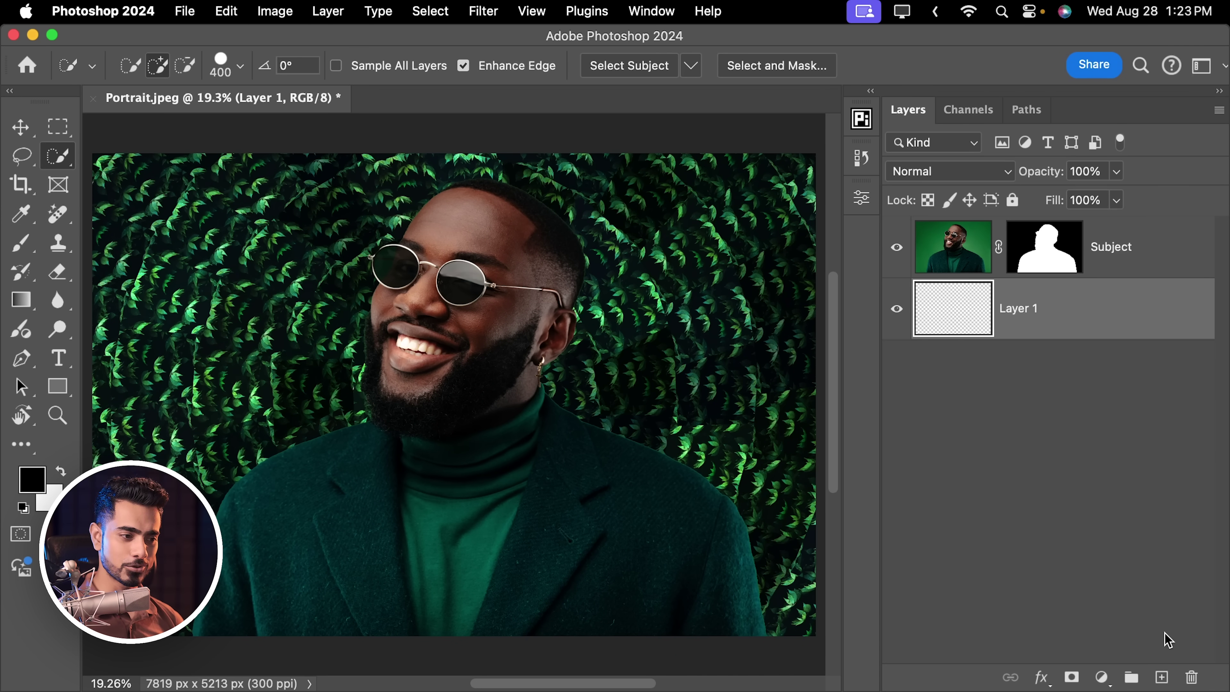
left_click(1162, 679)
key("super+z")
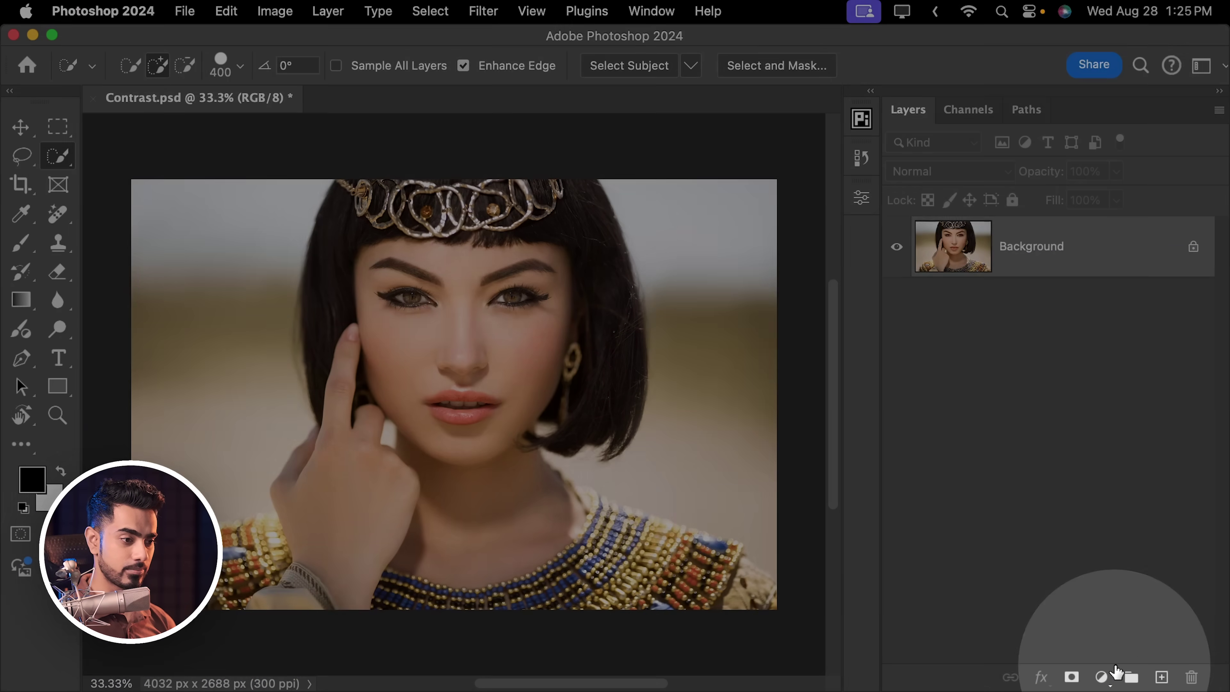
left_click(1101, 676)
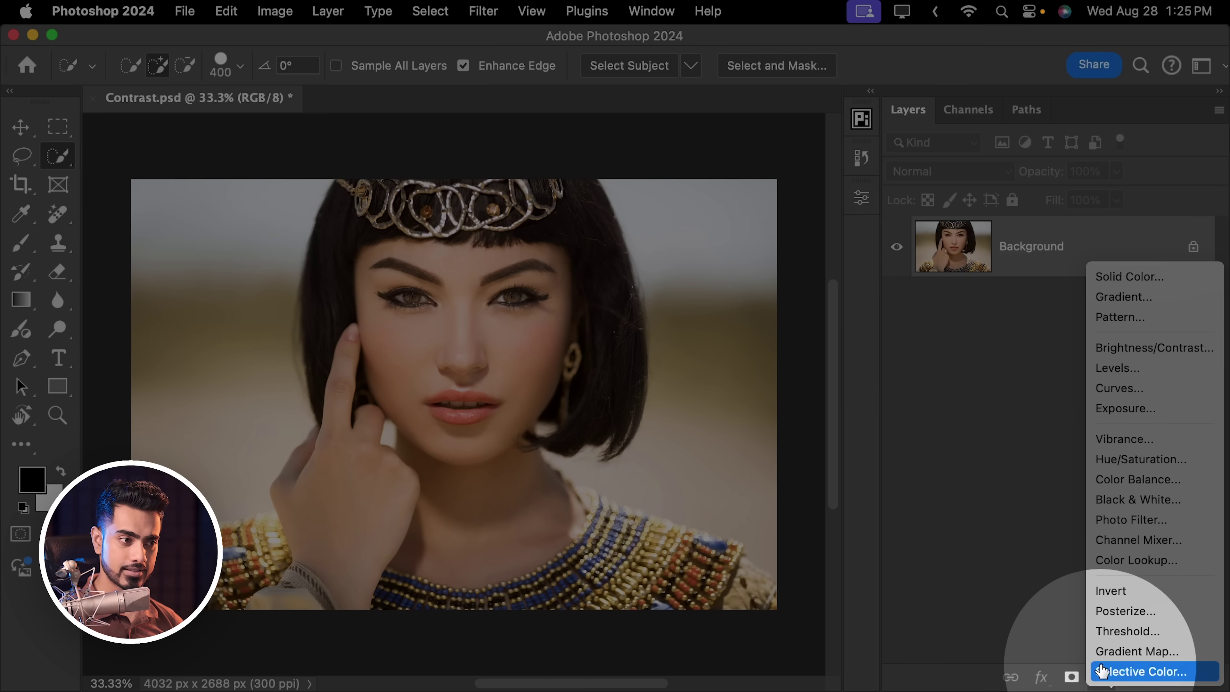
left_click(1114, 386)
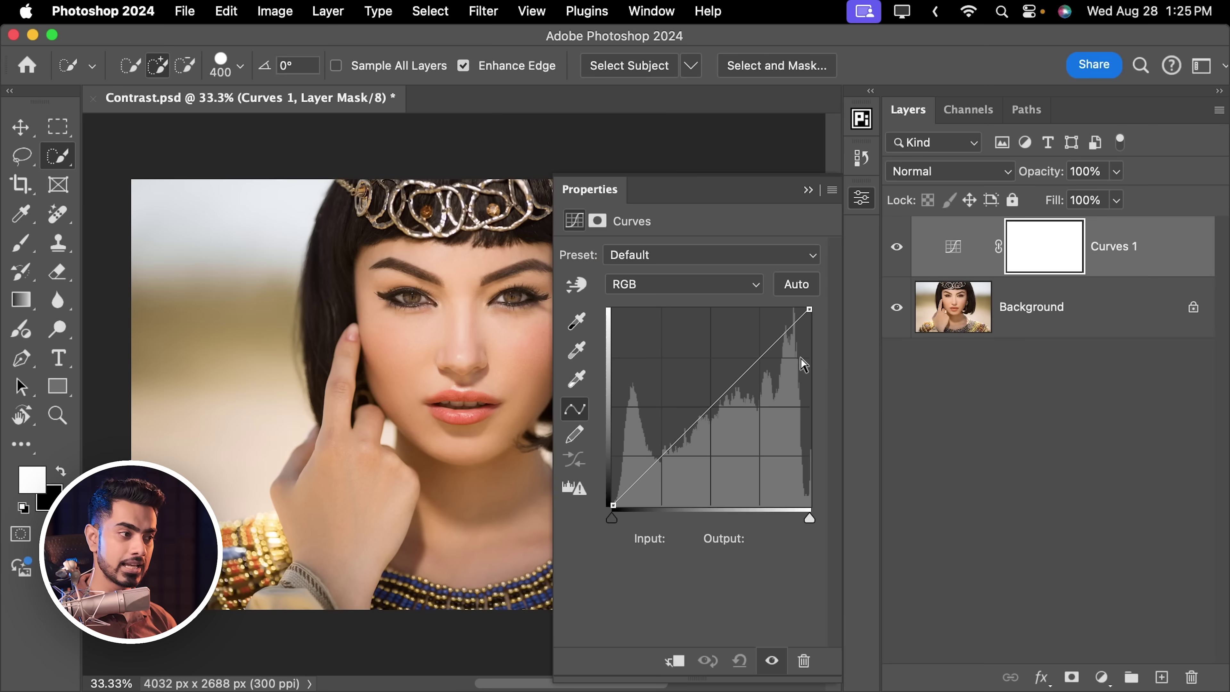
left_click_drag(750, 367, 749, 360)
left_click_drag(687, 446, 686, 463)
scroll(365, 385, "right", 5)
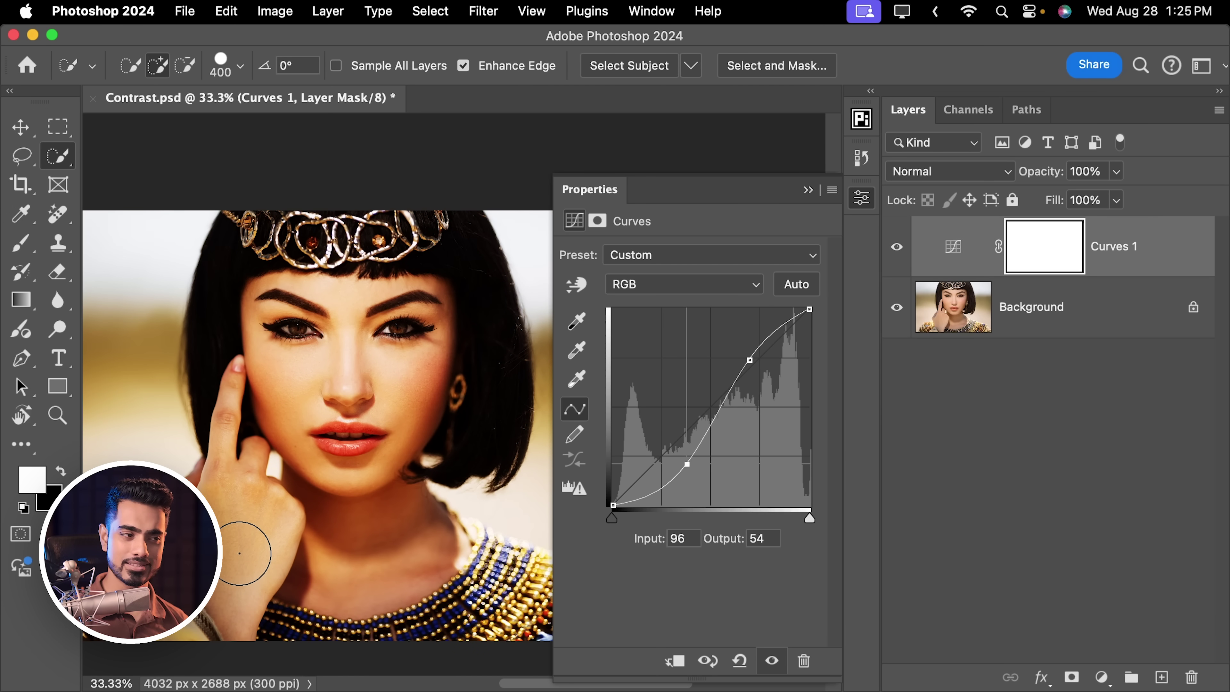
left_click_drag(1113, 270, 1192, 677)
left_click(808, 189)
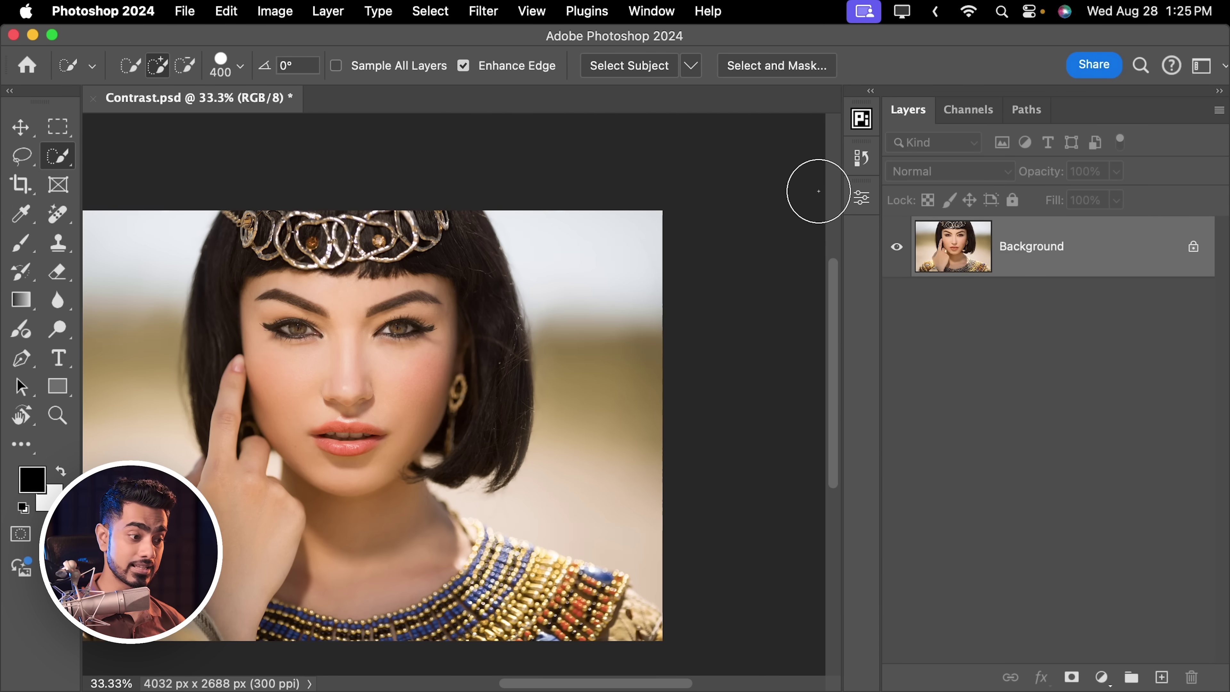
Fit the image to the window and load the highlights luminosity selection with Cmd+Option+2
key("super+0")
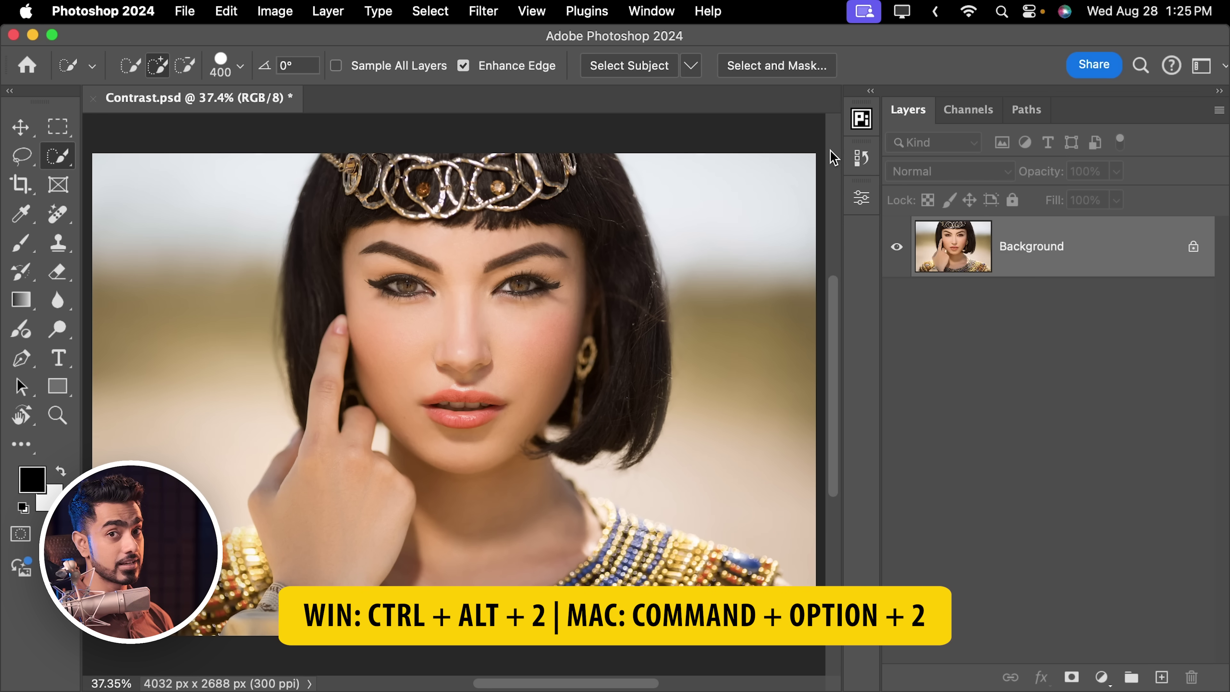
key("super+alt+2")
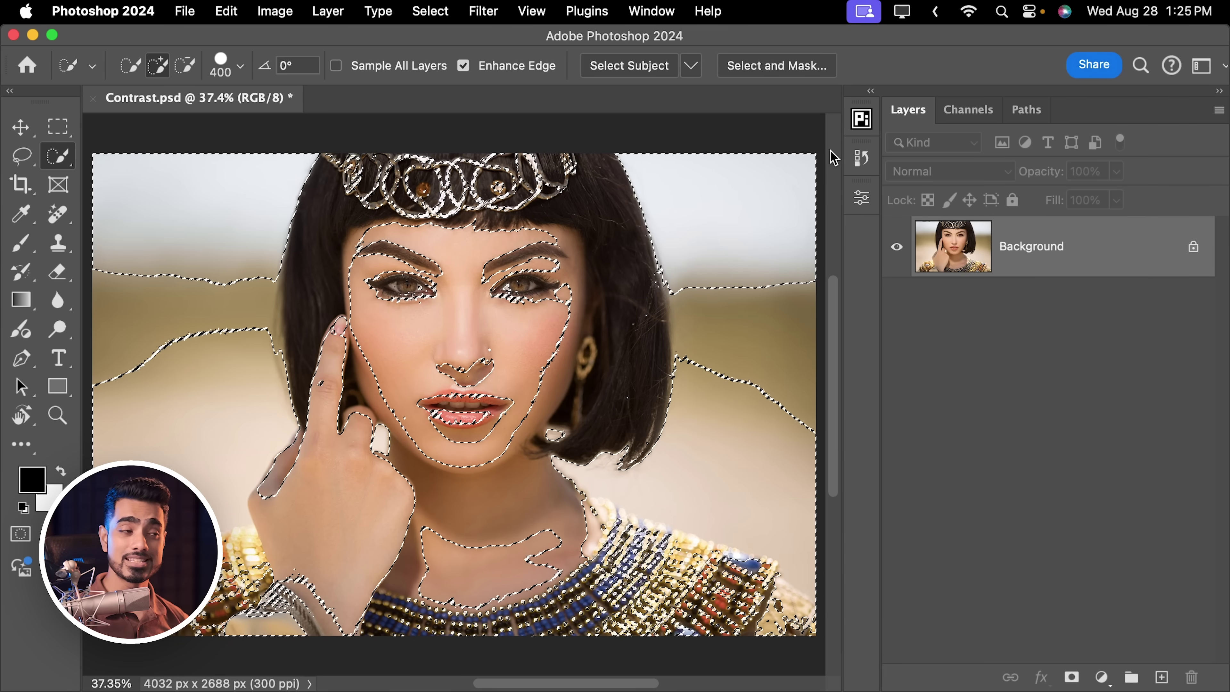
left_click(973, 110)
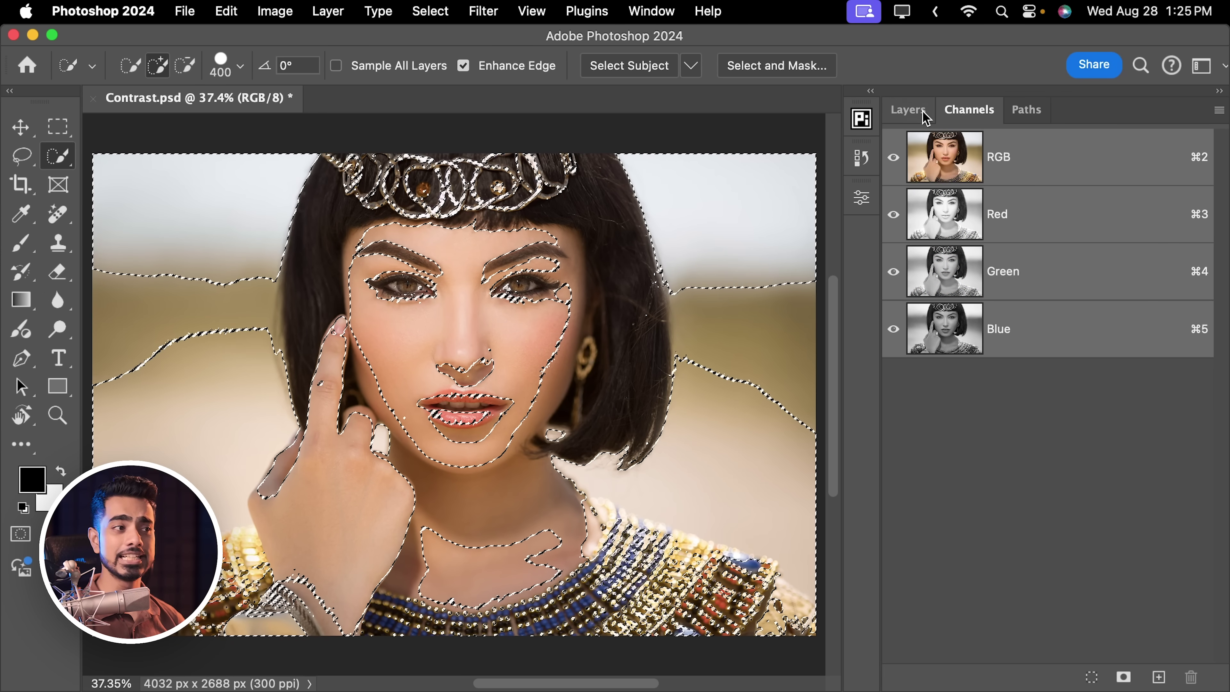
left_click(907, 109)
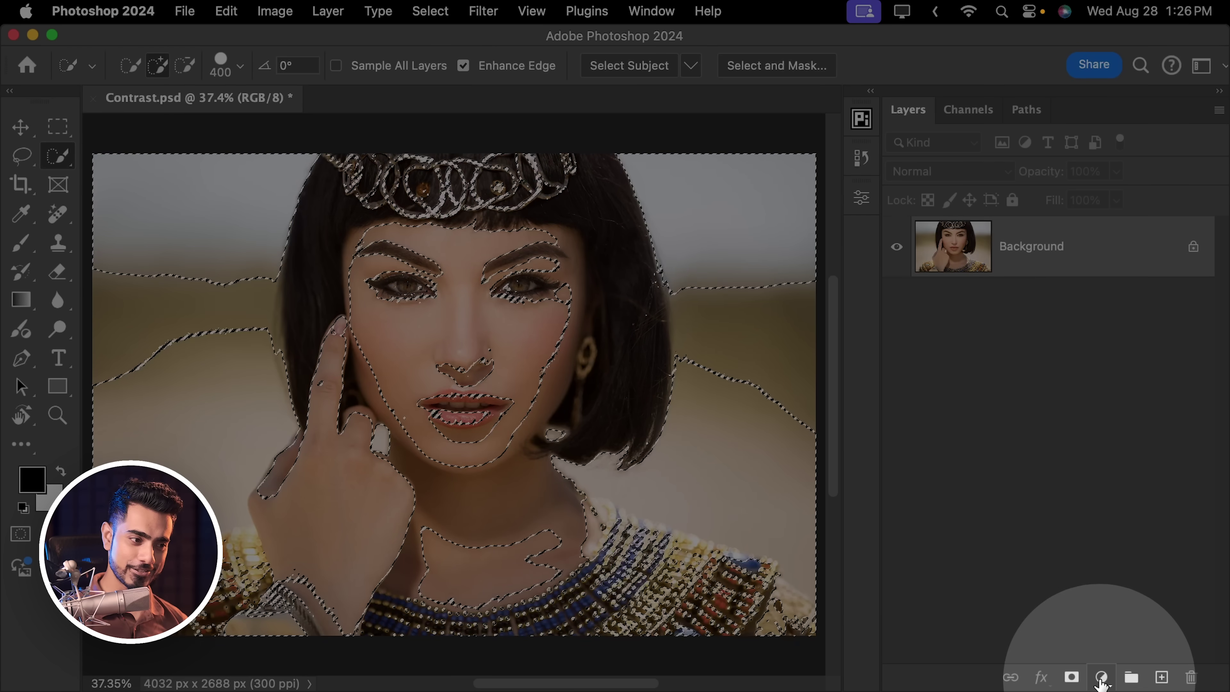
Add a highlight-masked Curves layer and shape an S-curve for contrast
left_click(1101, 679)
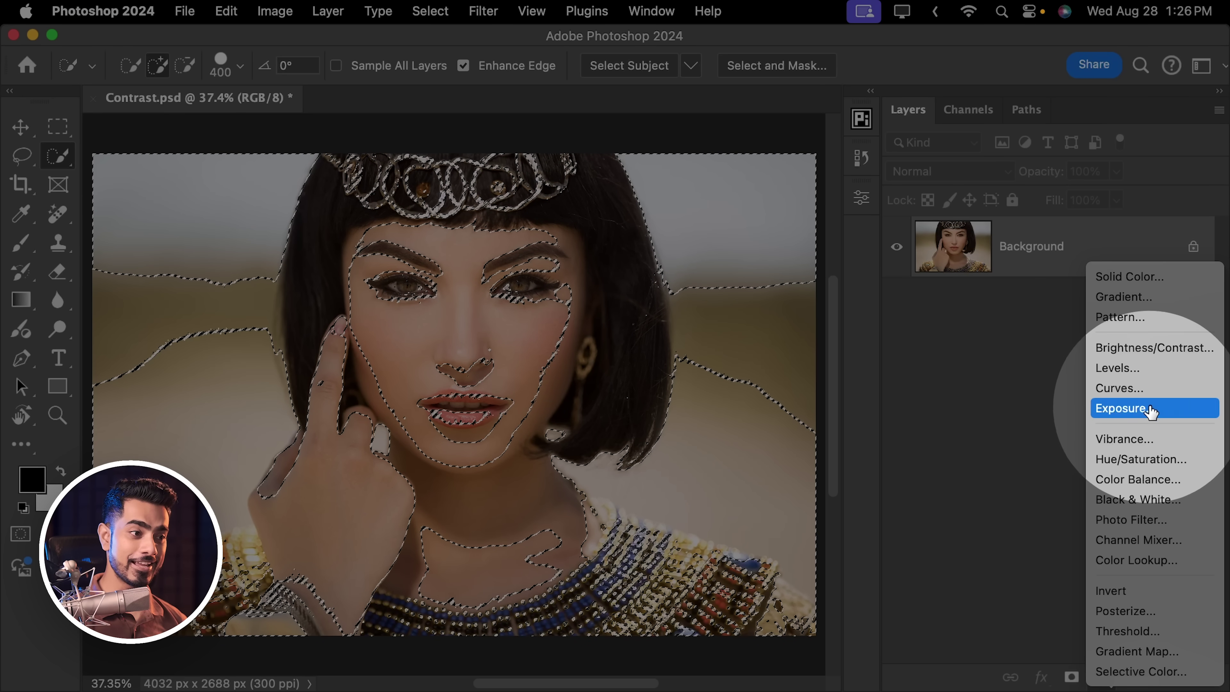
left_click(1092, 390)
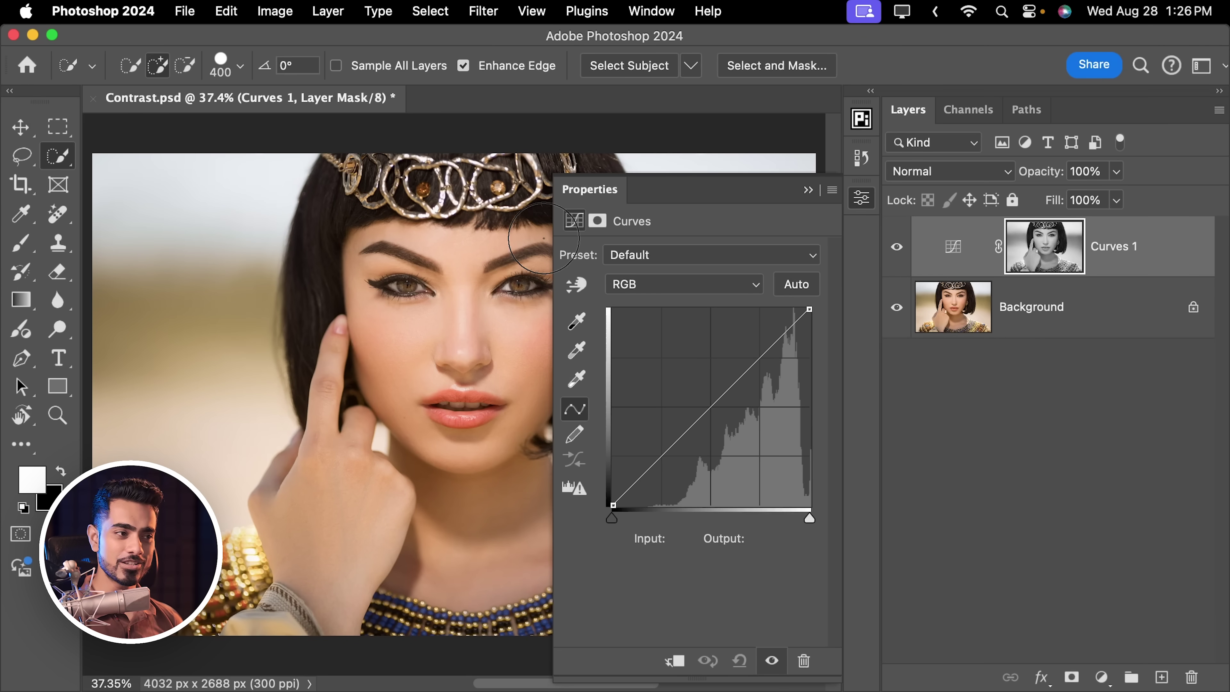
left_click_drag(391, 293, 283, 308)
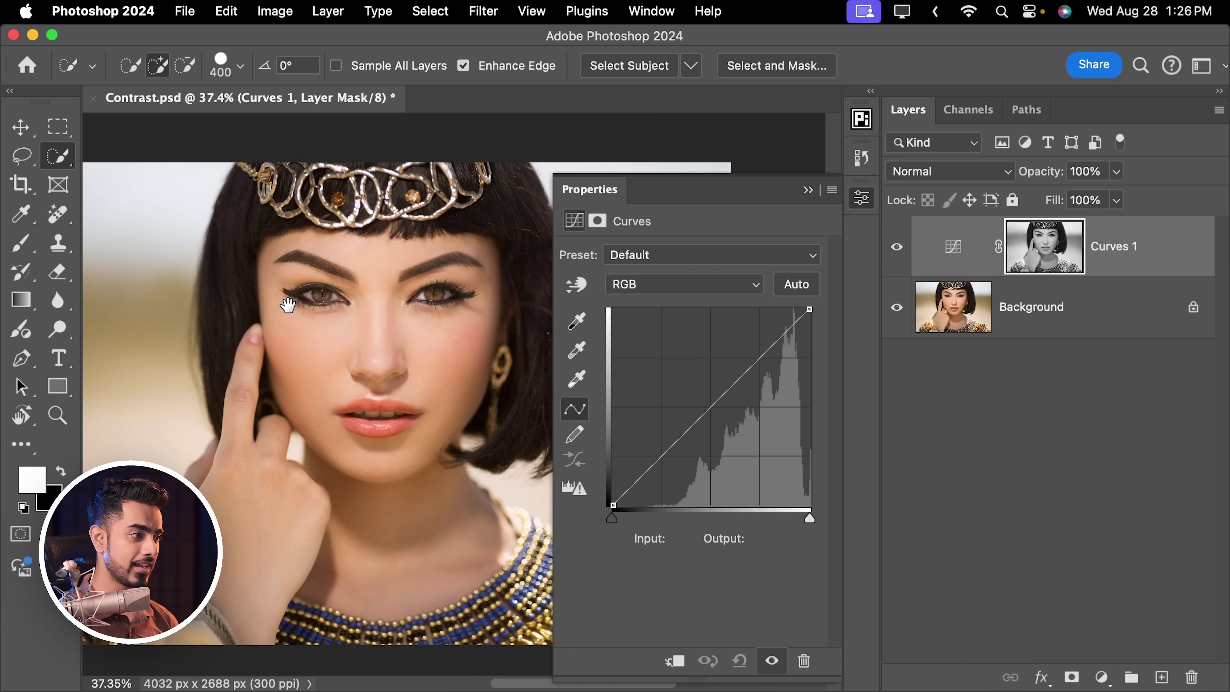
left_click_drag(759, 361, 758, 355)
left_click_drag(687, 428, 706, 450)
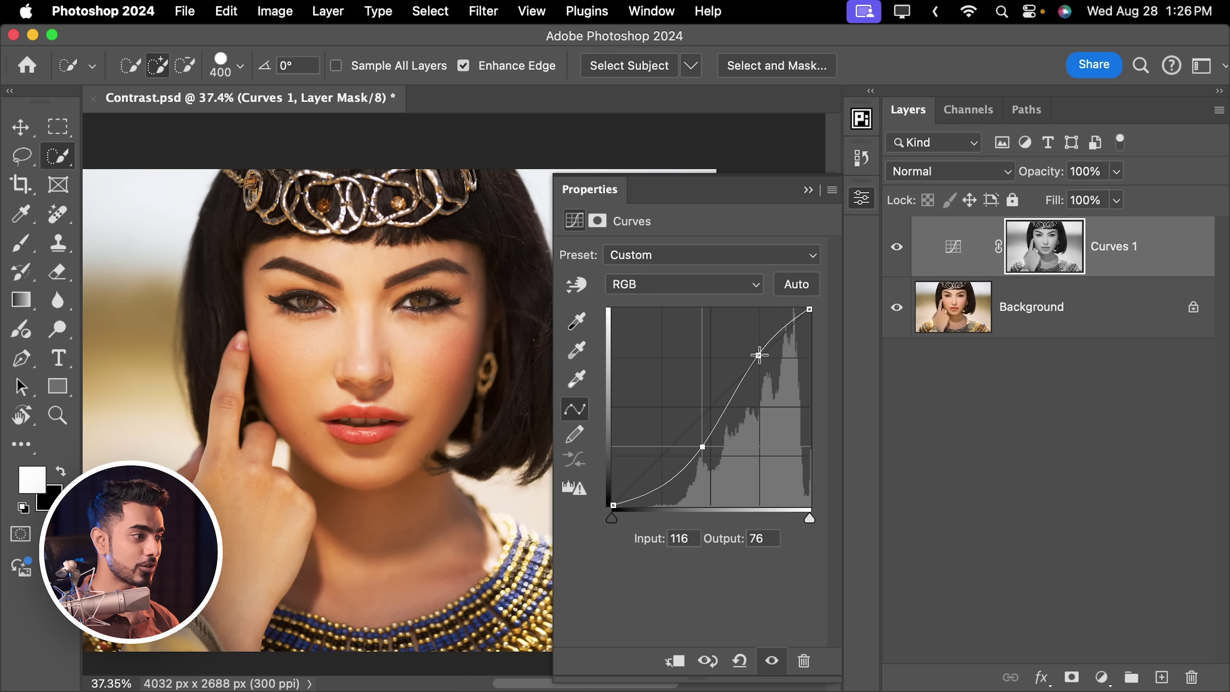
left_click_drag(702, 447, 703, 454)
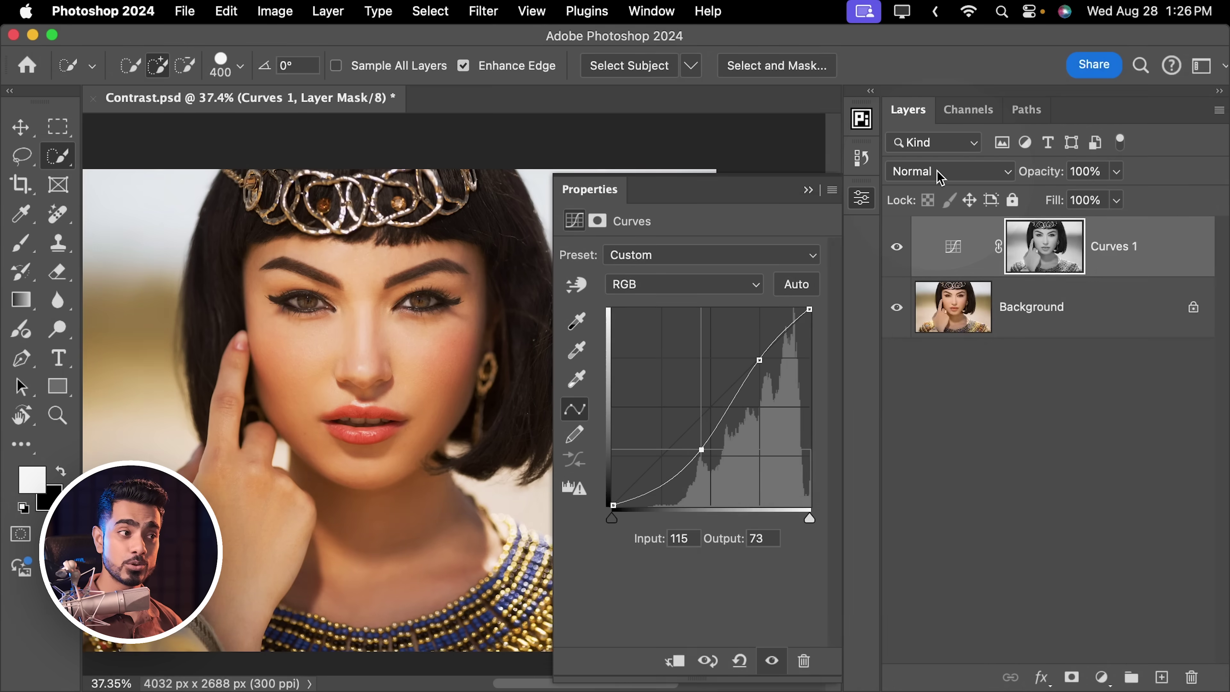
Set Curves 1 blend mode to Luminosity and refine the curve's lower section
left_click(937, 173)
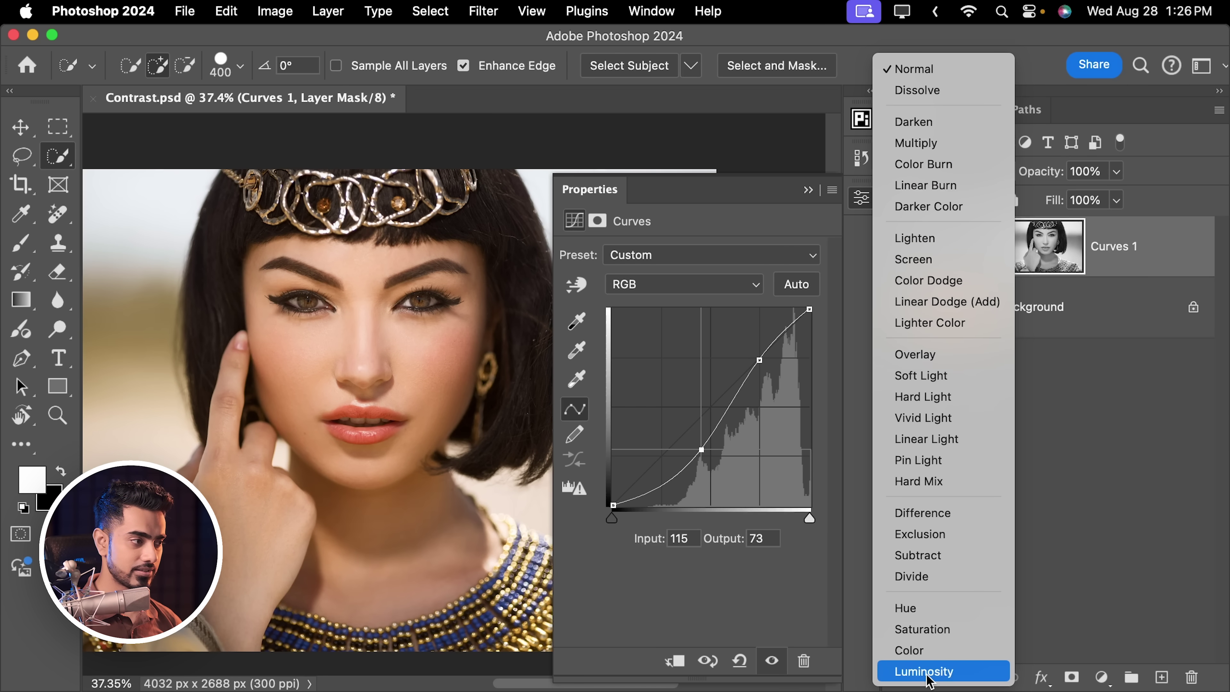
left_click(931, 674)
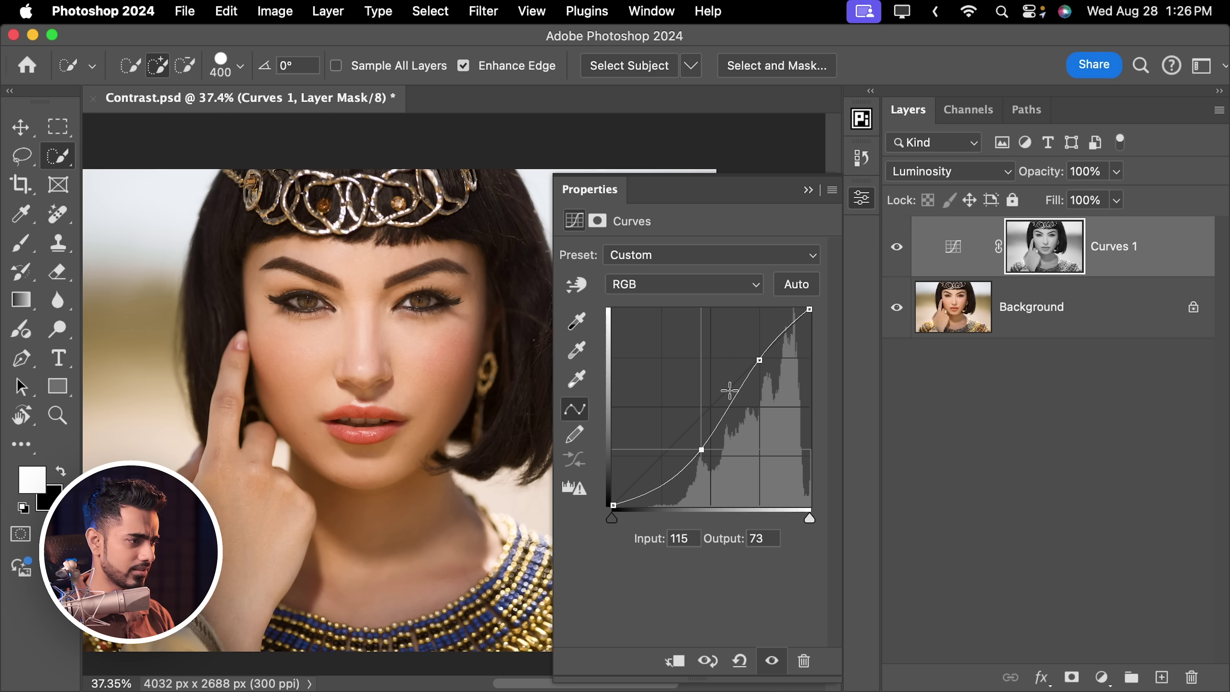
left_click_drag(699, 449, 696, 442)
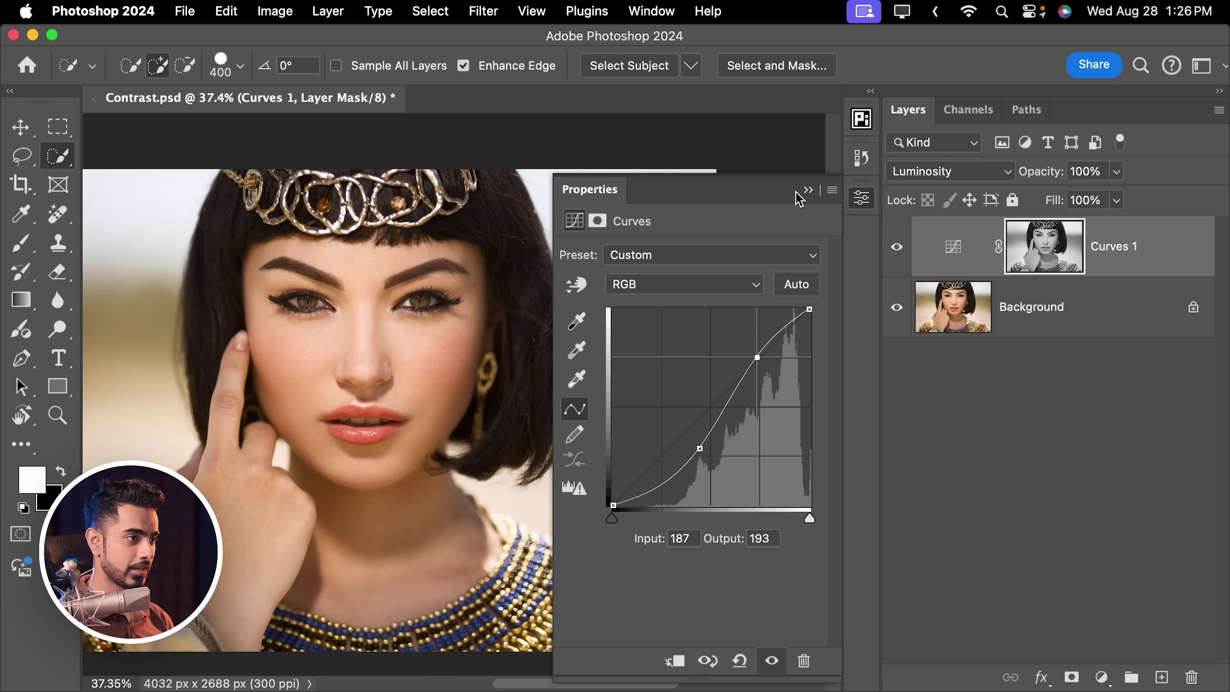
Compare Curves 1 before and after, then delete its layer mask
left_click(806, 190)
left_click(897, 247)
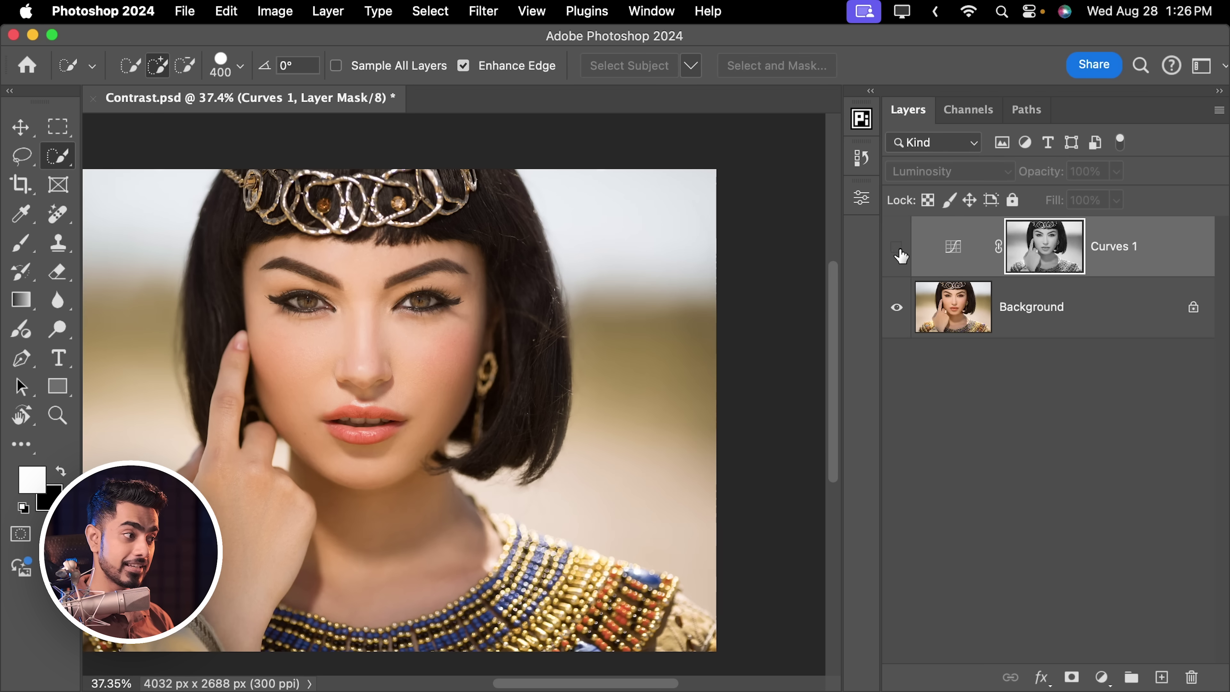
left_click(898, 248)
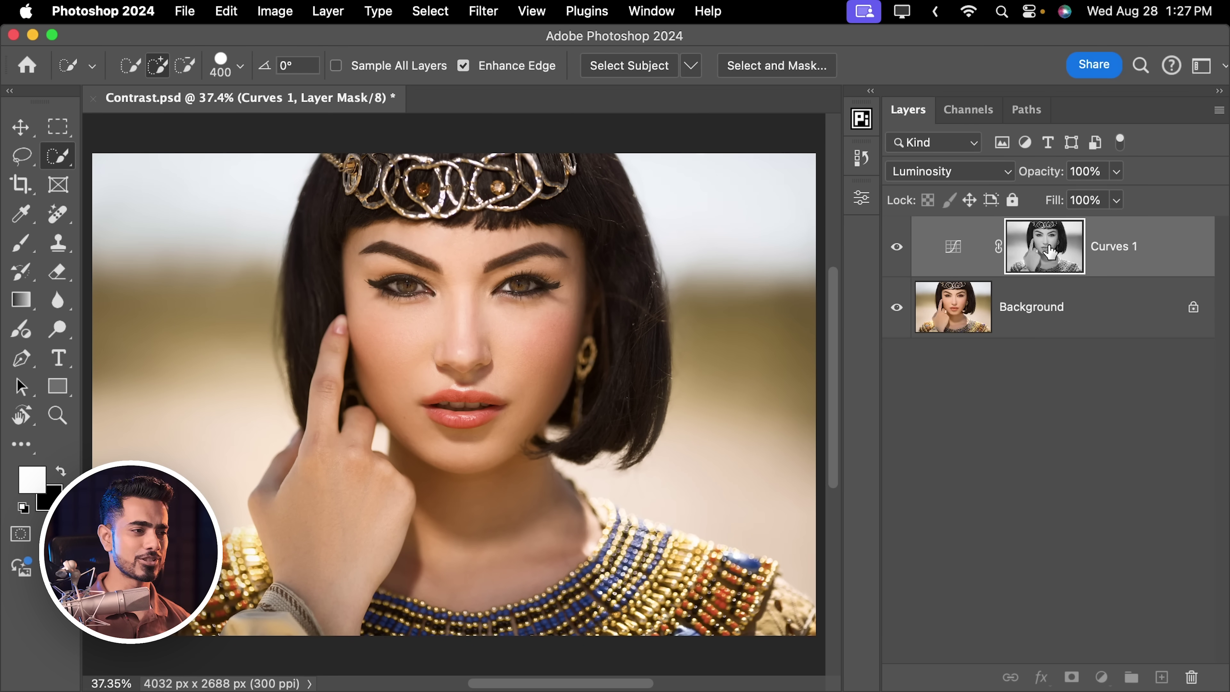
left_click_drag(1048, 251, 1192, 674)
left_click(631, 274)
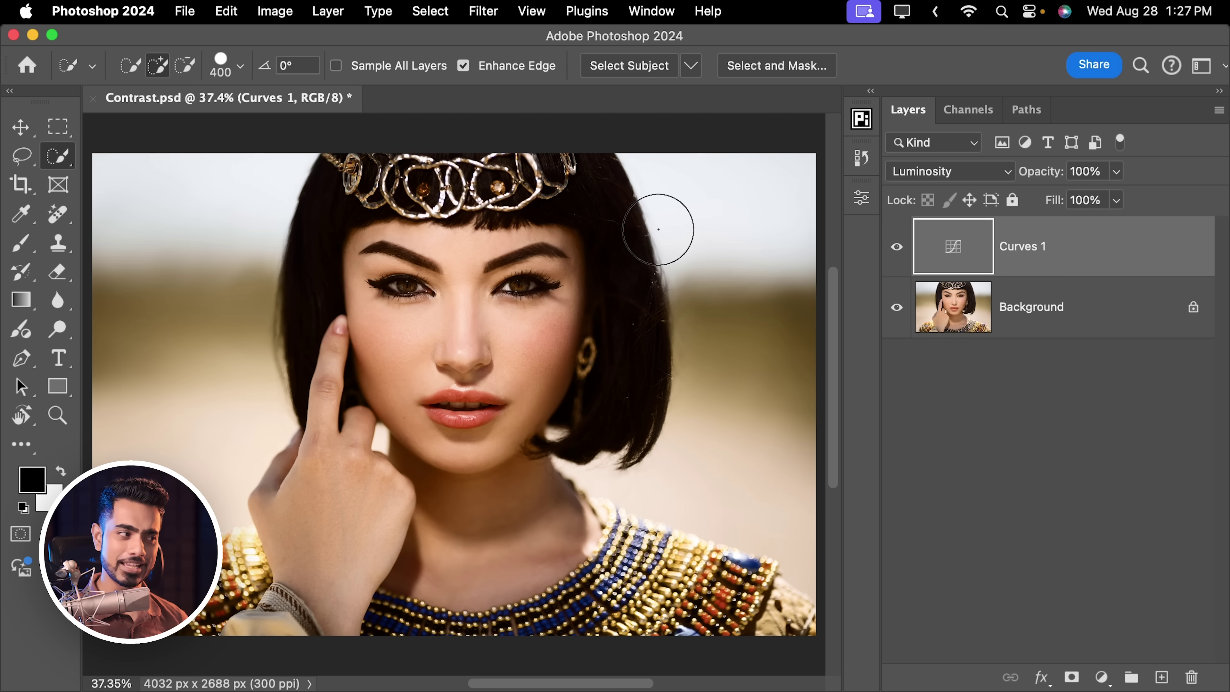
Split the Underlying Layer black slider in Curves 1's Blend If to favour lighter tones
double_click(1133, 249)
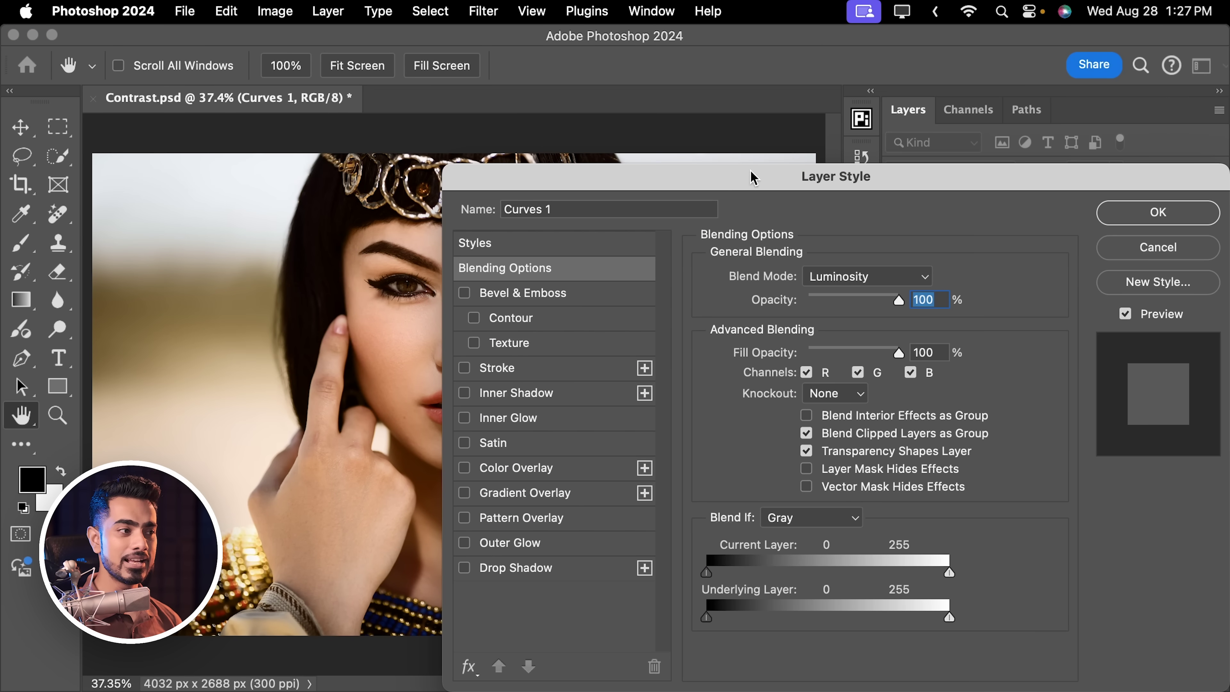
left_click_drag(752, 178, 907, 163)
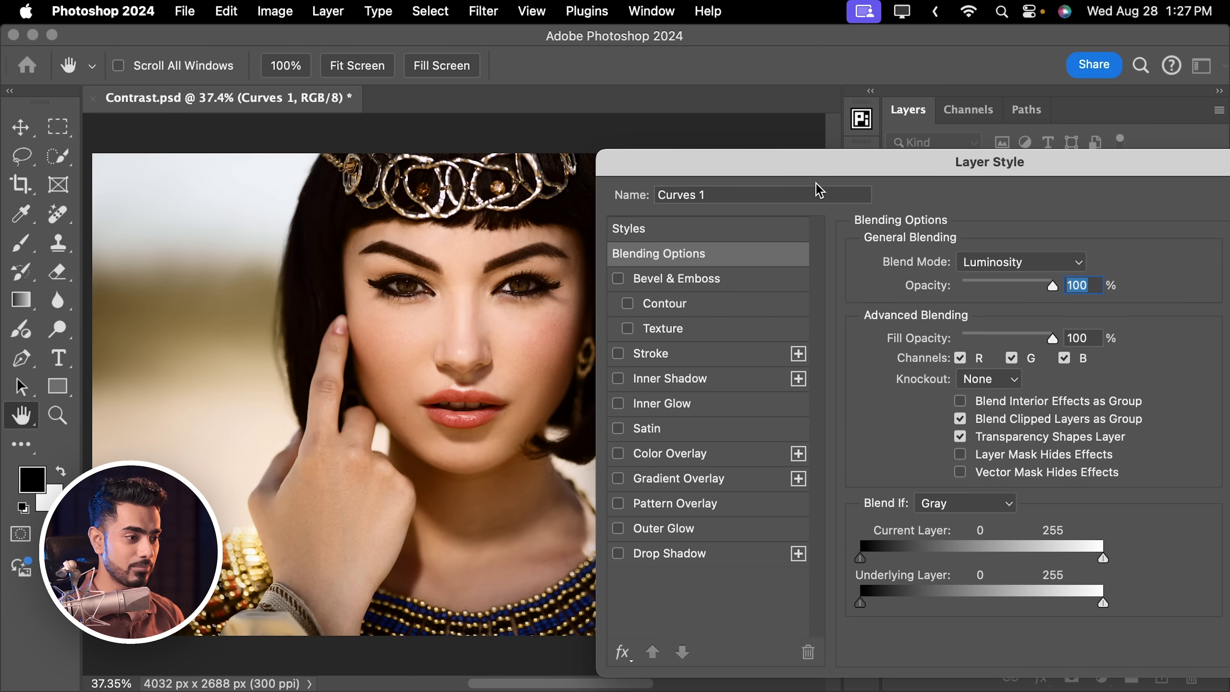
left_click(860, 603)
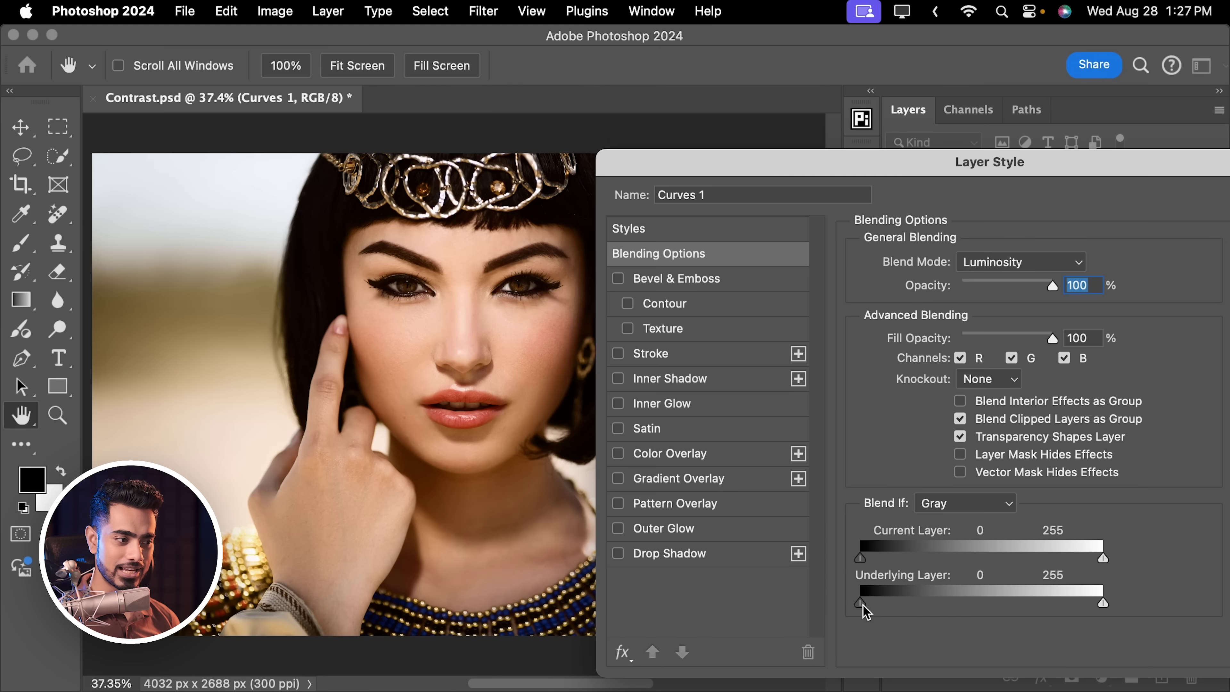
left_click_drag(863, 606, 1162, 594)
left_click_drag(957, 613, 768, 597)
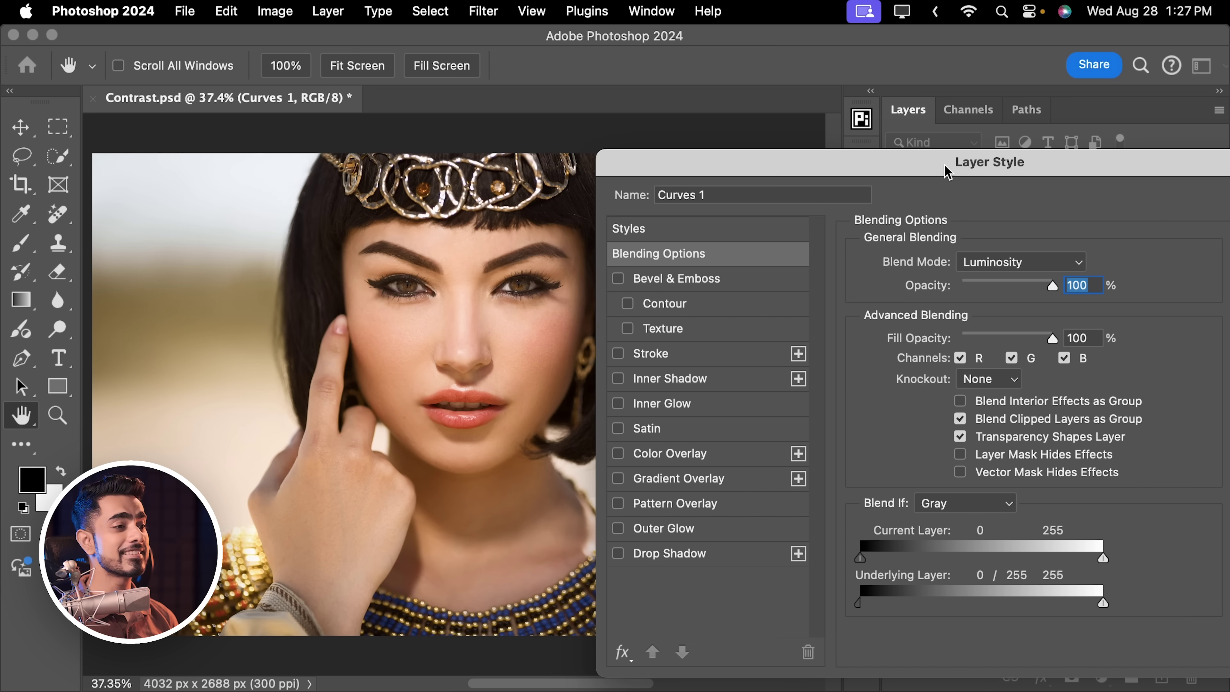
left_click_drag(944, 167, 780, 209)
left_click(877, 237)
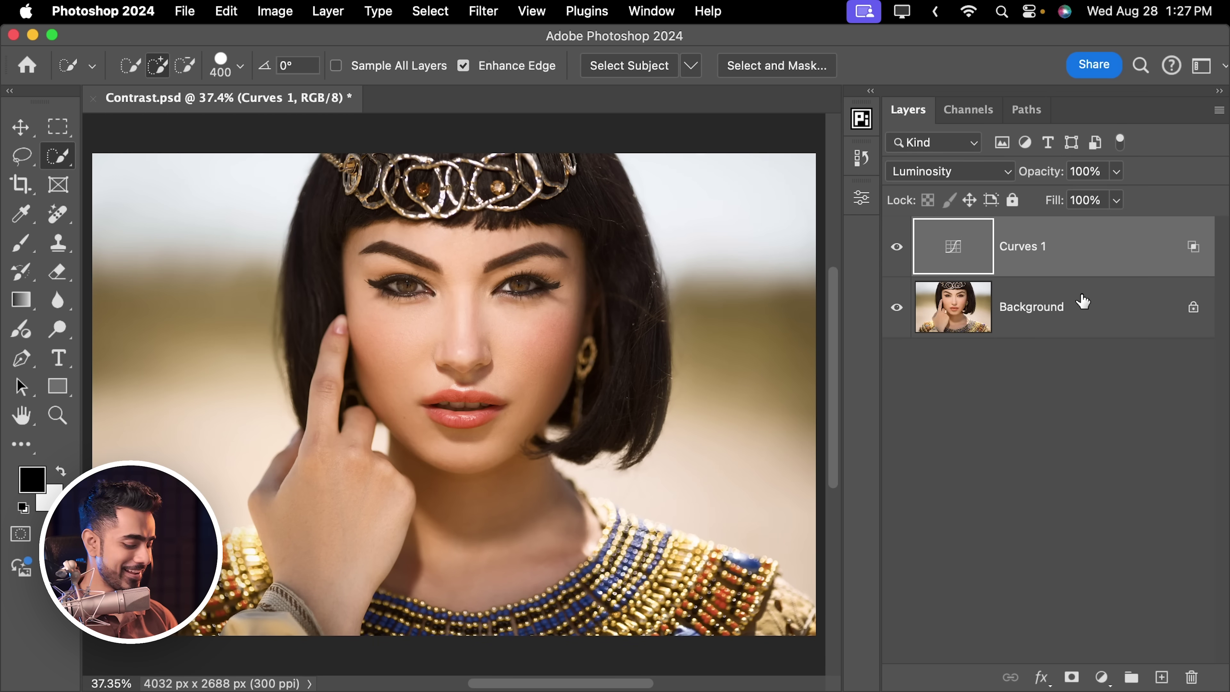